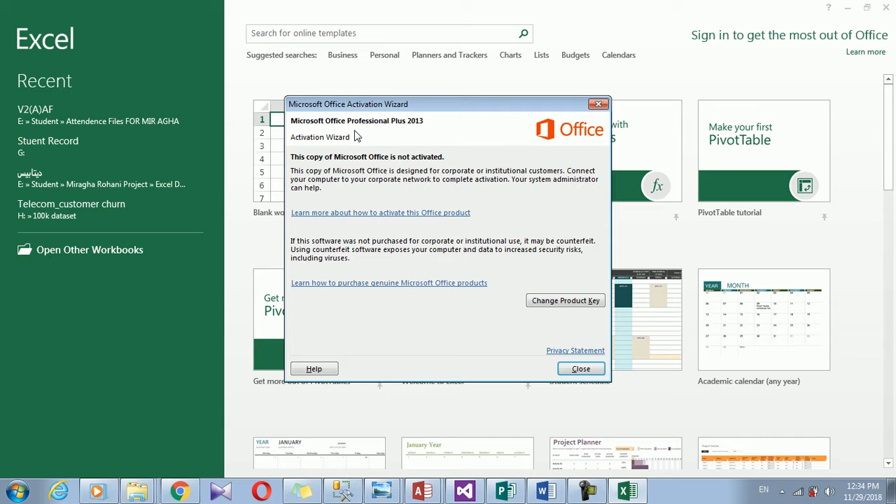
# - Dismiss the Office activation wizard and create a new blank workbook
pyautogui.click(599, 104)
pyautogui.click(311, 203)
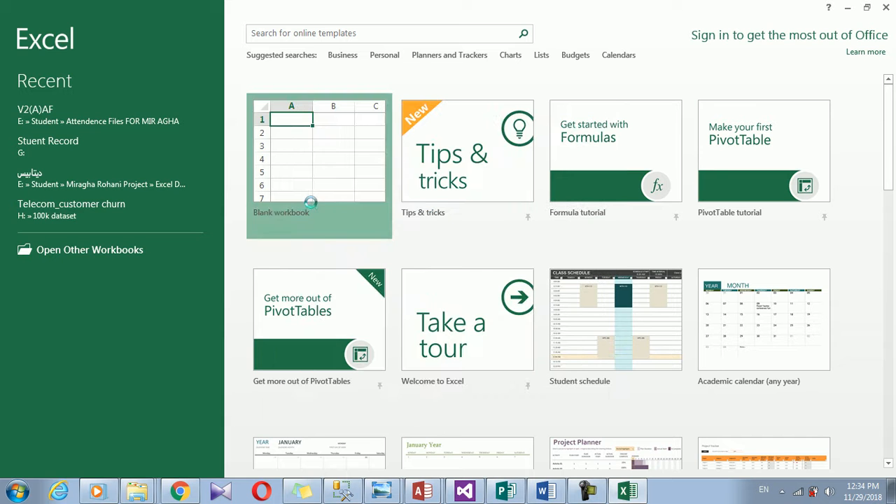
pyautogui.click(476, 222)
pyautogui.click(359, 233)
# - Enter the column headers Name, Job and Salary in cells H7 to J7
pyautogui.click(322, 223)
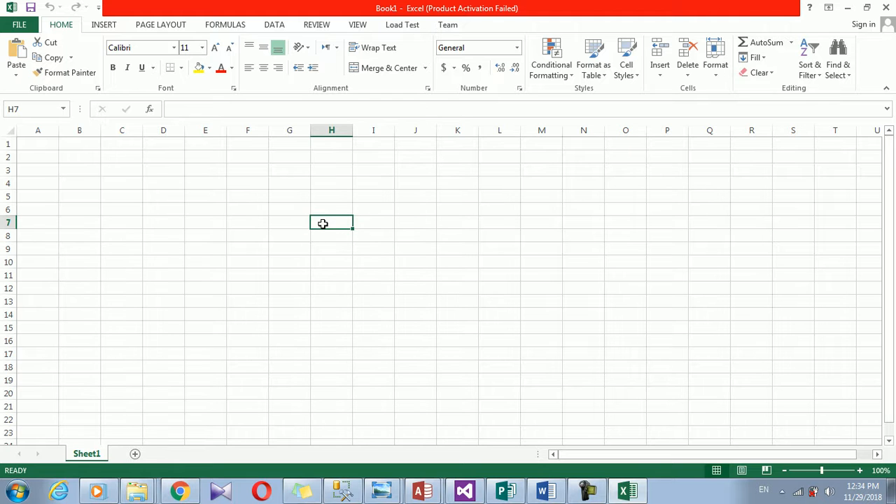
pyautogui.write('Name')
pyautogui.press('Tab')
pyautogui.write('Job')
pyautogui.press('Tab')
pyautogui.write('Salary')
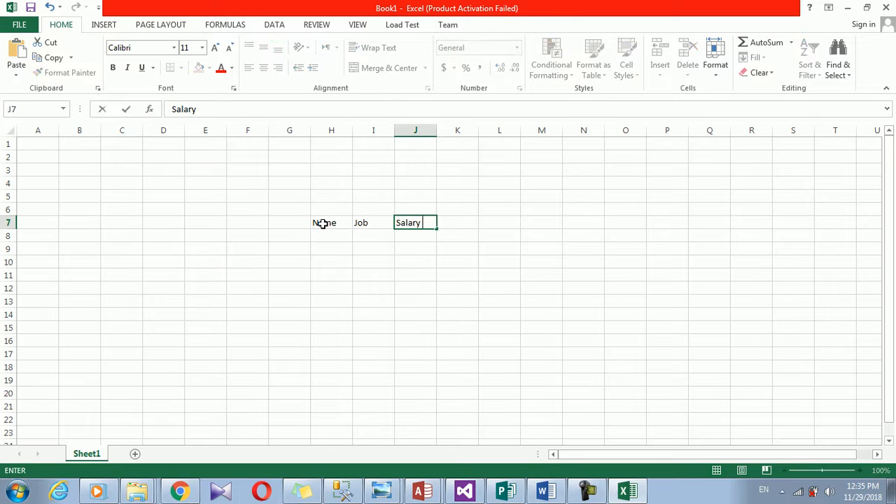
pyautogui.press('Return')
# - Enter the first three employees' first names in cells H8 to H10 under the Name header
pyautogui.write('Ali')
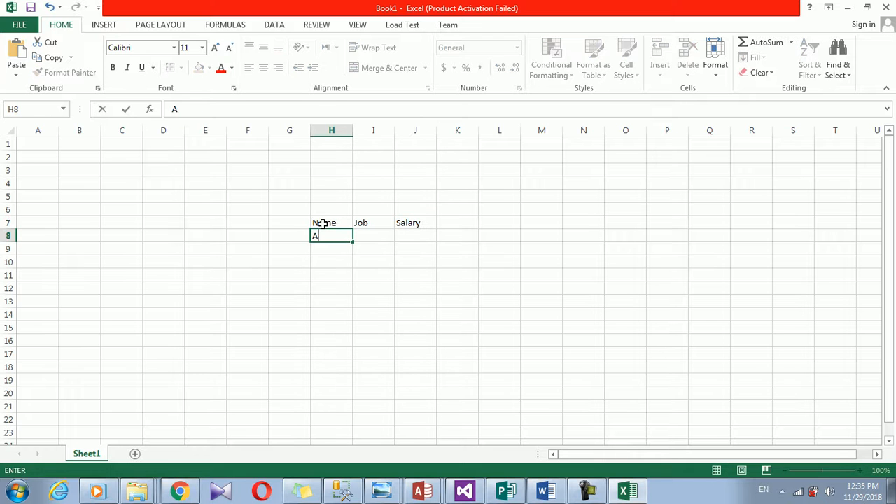
pyautogui.press('Return')
pyautogui.write('aahmad')
pyautogui.press('Return')
pyautogui.write('u')
pyautogui.press('BackSpace')
pyautogui.write('junaid')
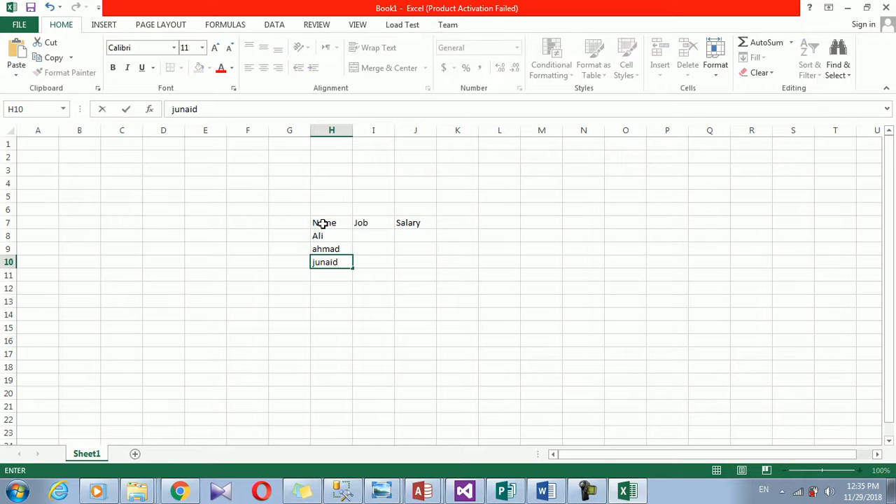
pyautogui.press('Return')
# - Add three more employees' first names in cells H11 to H13
pyautogui.write('ja')
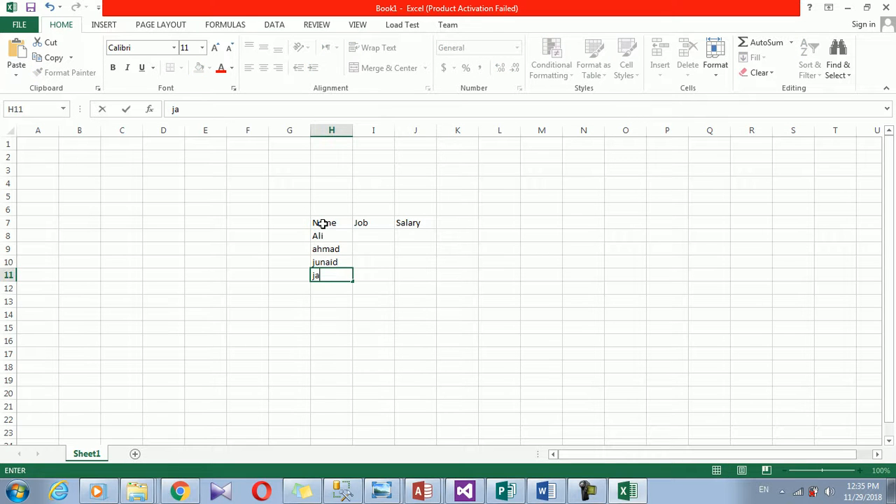
pyautogui.write('msi')
pyautogui.write('shid')
pyautogui.press('Return')
pyautogui.write('usman')
pyautogui.press('Return')
pyautogui.write('khalid')
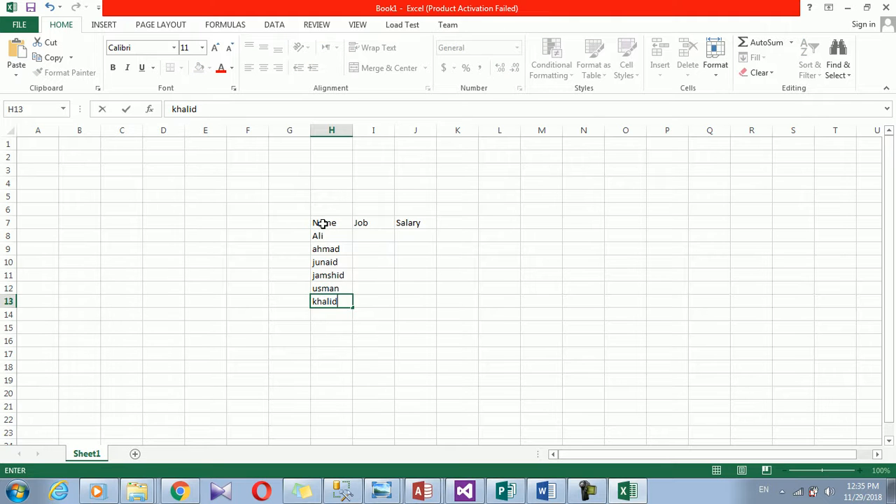
pyautogui.press('Return')
# - Select the six names in H8:H13 and fill the series down to H20
pyautogui.press('Up')
pyautogui.press('Up')
pyautogui.press('Up')
pyautogui.press('Up')
pyautogui.press('Up')
pyautogui.press('Up')
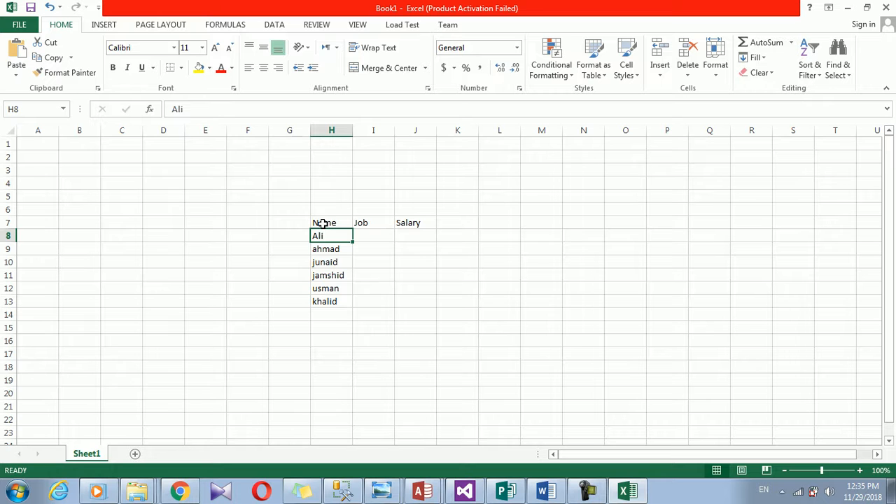
pyautogui.hotkey('ctrl', 'Down')
pyautogui.press('Up')
pyautogui.press('Up')
pyautogui.press('Up')
pyautogui.press('Up')
pyautogui.press('Up')
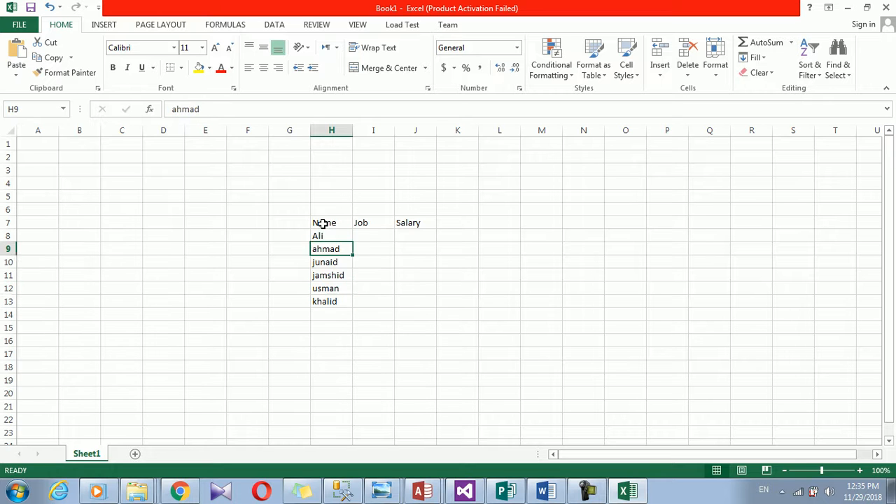
pyautogui.hotkey('shift', 'Down')
pyautogui.hotkey('shift', 'Down')
pyautogui.hotkey('shift', 'Down')
pyautogui.hotkey('shift', 'Down')
pyautogui.hotkey('shift', 'Down')
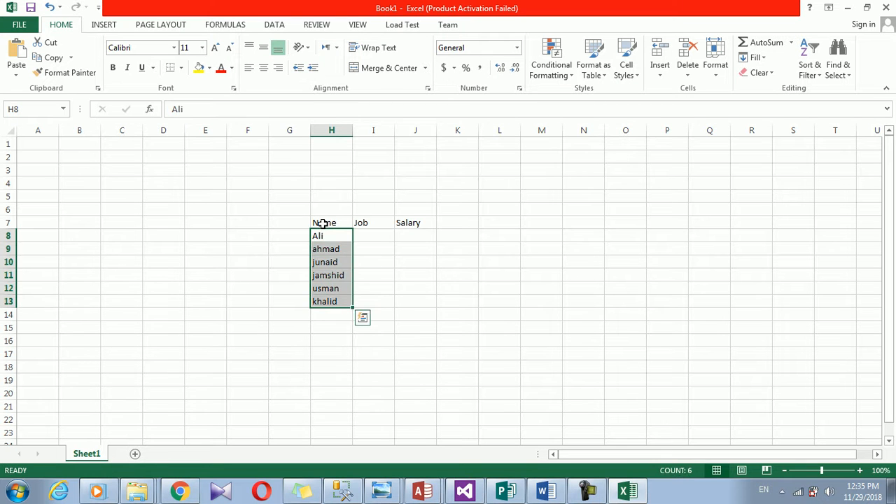
pyautogui.moveTo(341, 303); pyautogui.dragTo(349, 395)
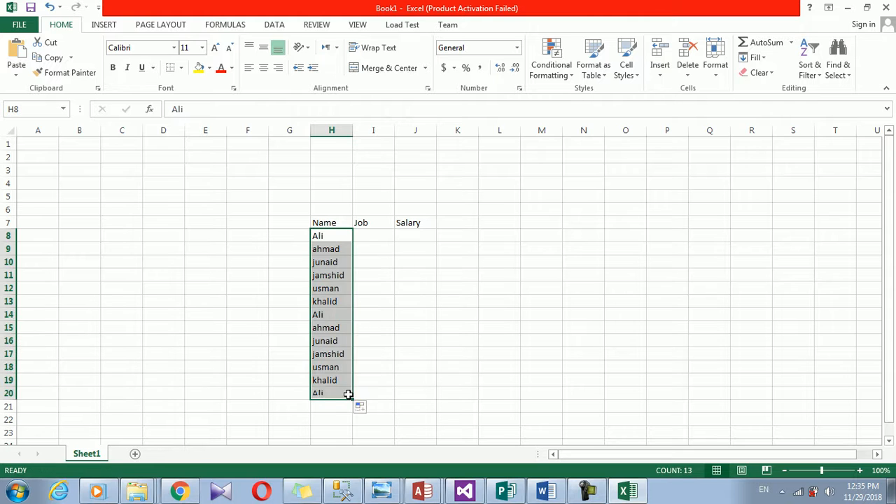
# - Enter the jobs Doc, eng, teacher and nurse in cells I8 to I11 under the Job header
pyautogui.click(371, 235)
pyautogui.write('Doc')
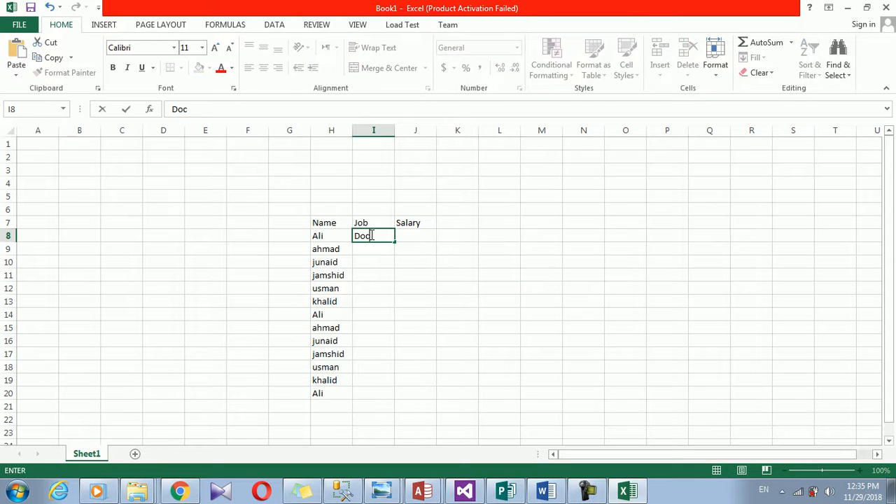
pyautogui.press('Return')
pyautogui.write('eng')
pyautogui.press('Return')
pyautogui.write('teacher')
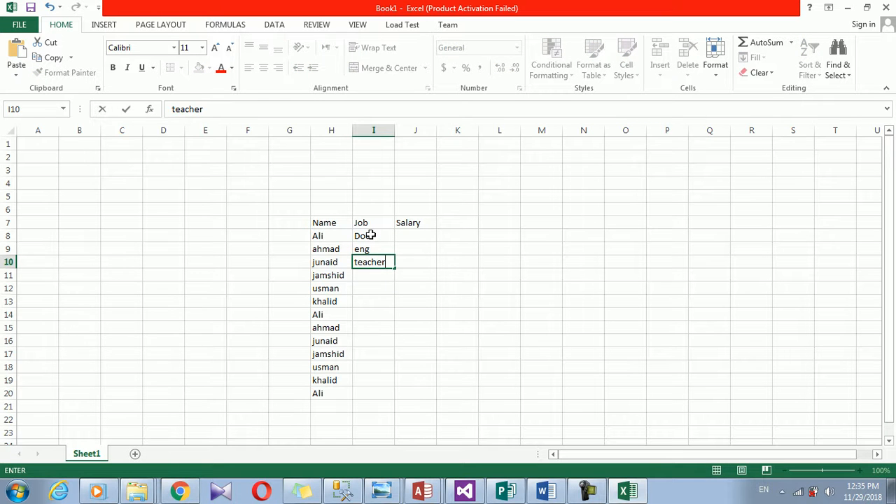
pyautogui.press('Return')
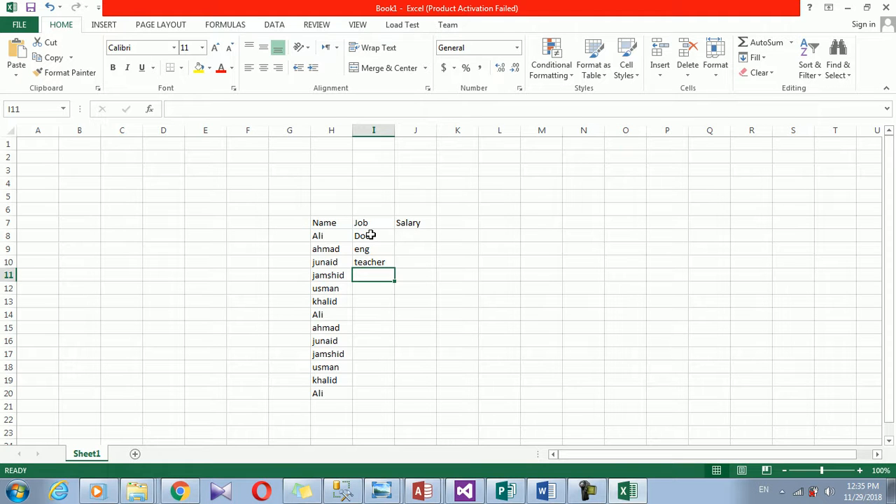
pyautogui.write('nure')
pyautogui.press('BackSpace')
pyautogui.press('BackSpace')
pyautogui.write('se')
# - Select the four jobs in I8:I11 and fill the series down to I20
pyautogui.press('Up')
pyautogui.press('Up')
pyautogui.press('Up')
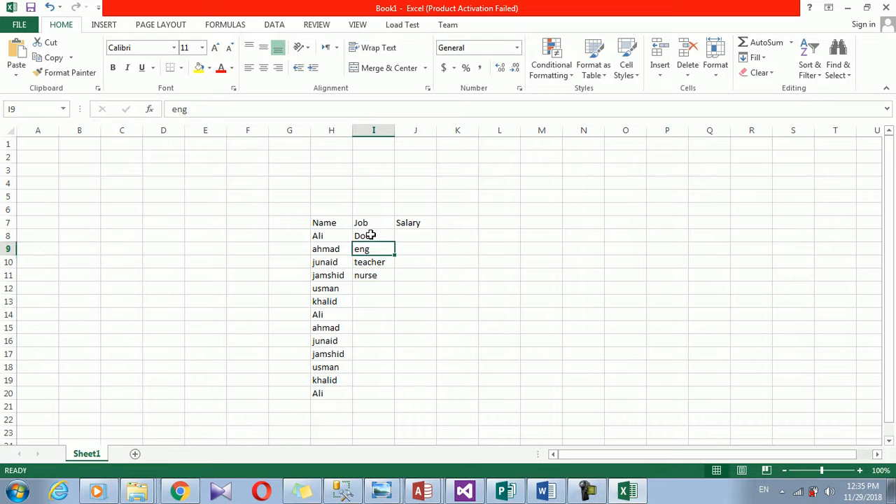
pyautogui.hotkey('shift', 'Down')
pyautogui.hotkey('shift', 'Down')
pyautogui.hotkey('shift', 'Down')
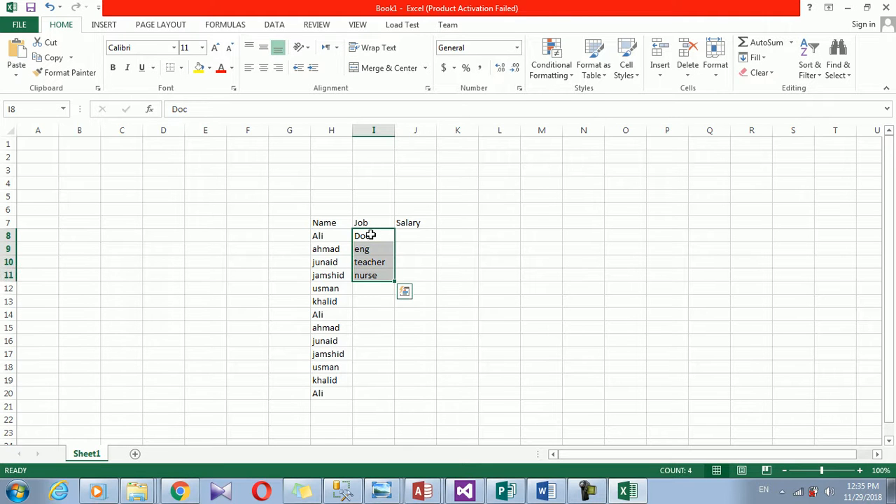
pyautogui.moveTo(395, 282); pyautogui.dragTo(376, 380)
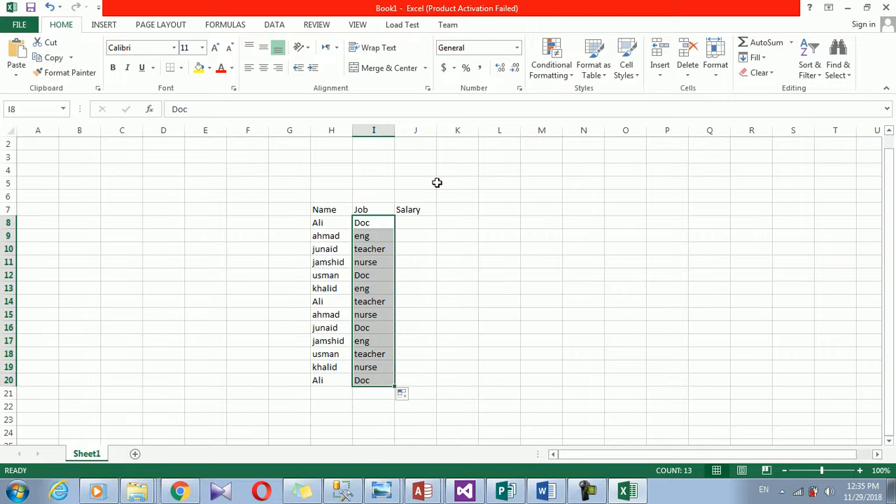
# - Enter the salaries 4500, 52022, 2000 and 22 in cells J8 to J11
pyautogui.click(416, 222)
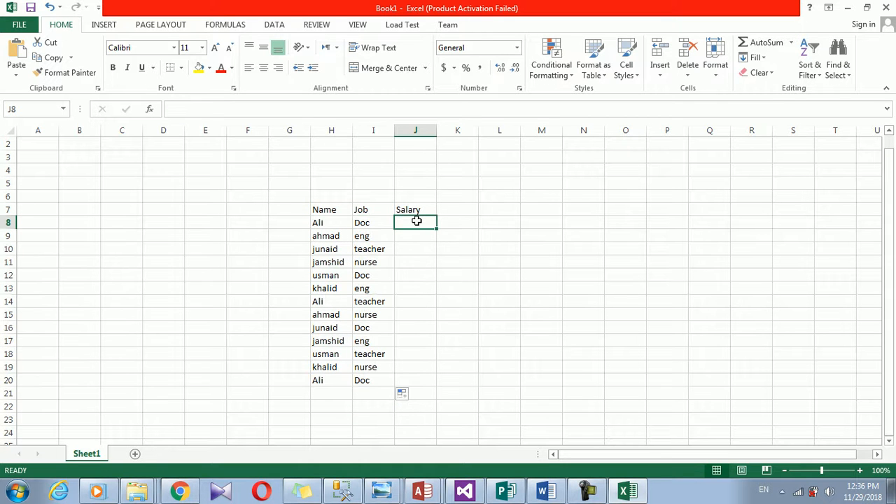
pyautogui.write('4500')
pyautogui.press('Return')
pyautogui.write('52022')
pyautogui.press('Return')
pyautogui.write('2000')
pyautogui.hotkey('ctrl', 'Return')
pyautogui.press('Return')
pyautogui.write('22')
pyautogui.press('Return')
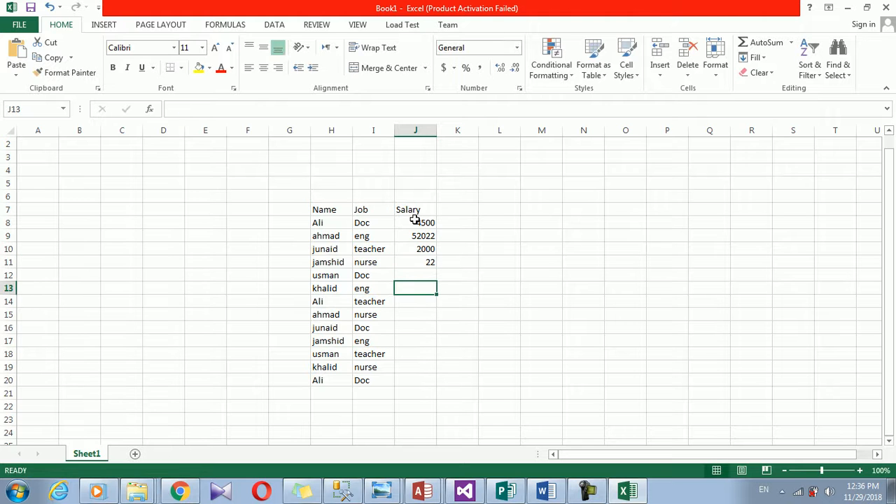
# - Enter the salaries 553, 2455, 5, 65, 666, 5, 5, 5 and 55 in the remaining Salary cells J12 to J20
pyautogui.write('553')
pyautogui.press('Return')
pyautogui.write('2455')
pyautogui.press('Return')
pyautogui.write('5 65 666 5 5 5 55')
# - Replace the salaries in J19, J18, J17 and J16 with 555, 8888, 88888 and 8555558 respectively
pyautogui.press('Up')
pyautogui.write('555')
pyautogui.press('Up')
pyautogui.write('8888')
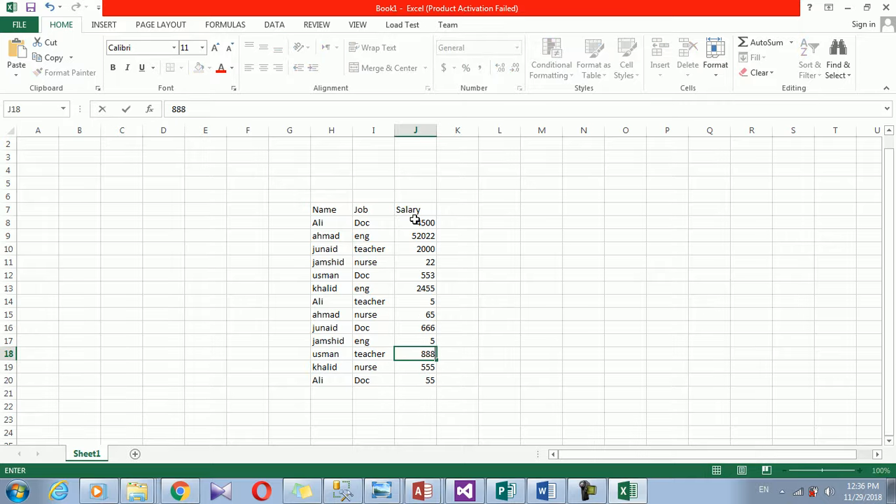
pyautogui.press('Up')
pyautogui.write('88888')
pyautogui.press('Up')
pyautogui.write('85555')
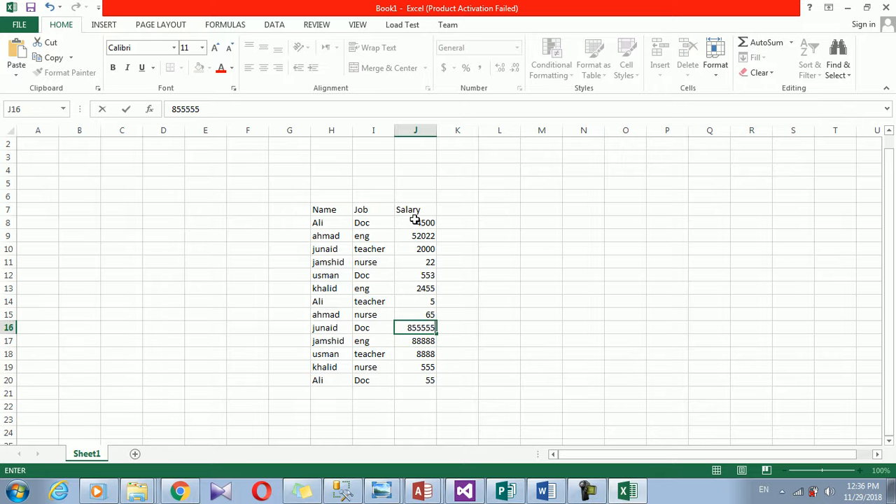
pyautogui.write('58')
# - Change the salary in J15 to 88884455 and the one in J14 to 8664522
pyautogui.press('Up')
pyautogui.write('88884455')
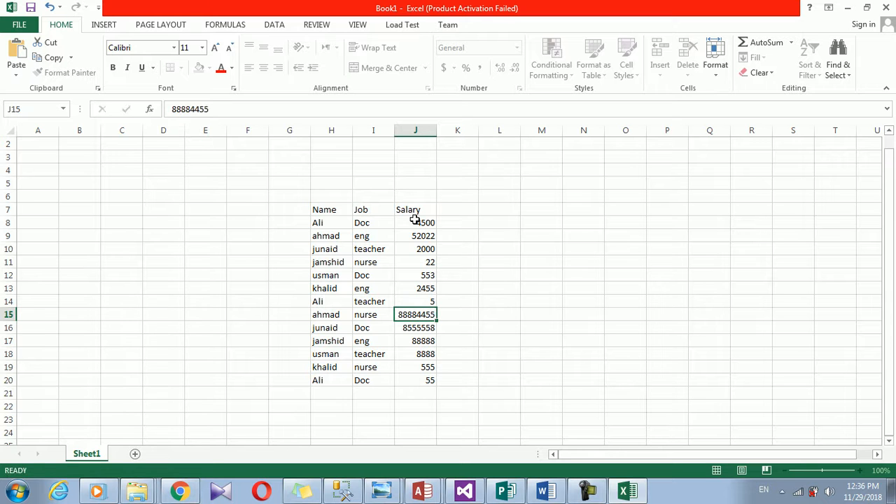
pyautogui.press('Up')
pyautogui.write('8664522')
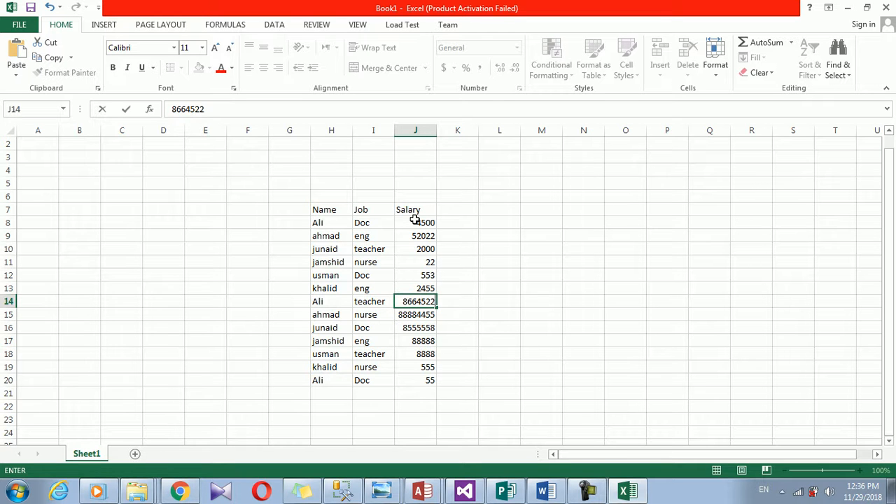
pyautogui.click(332, 287)
pyautogui.moveTo(327, 209); pyautogui.dragTo(390, 353)
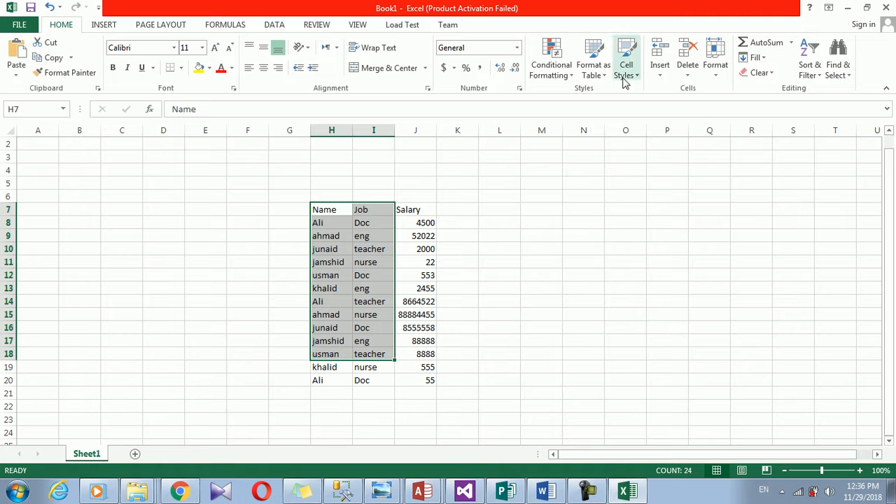
pyautogui.click(838, 70)
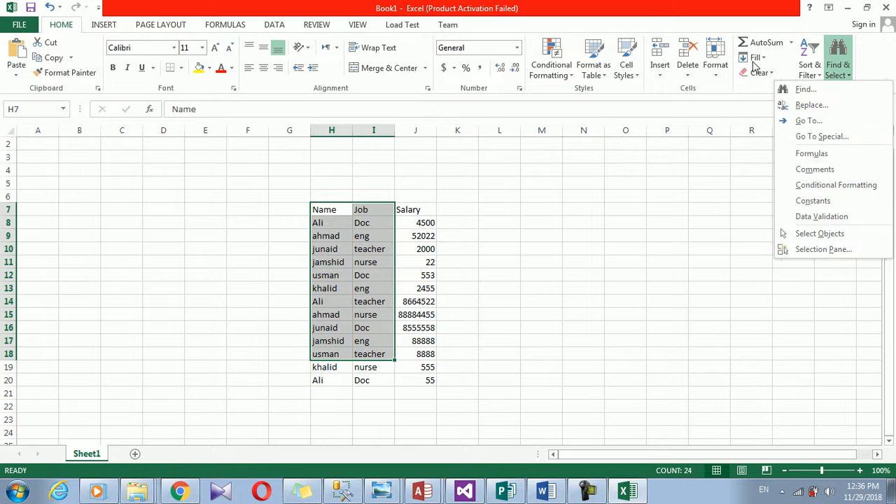
pyautogui.click(805, 68)
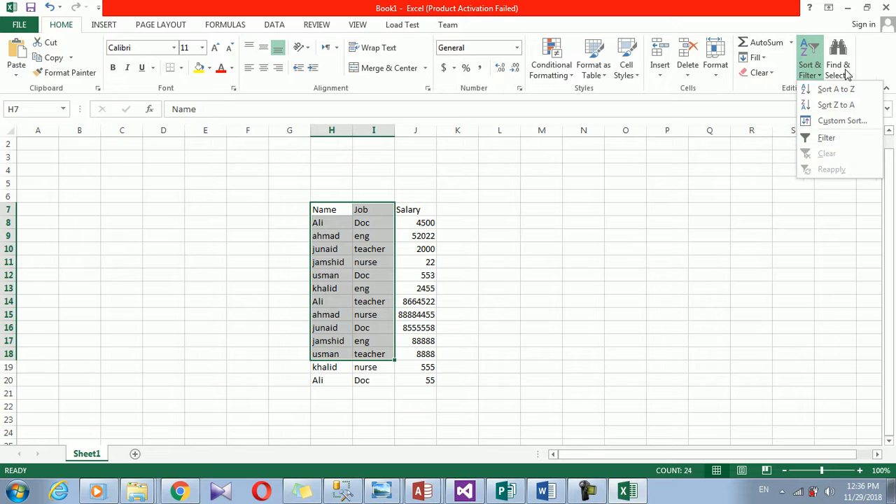
pyautogui.click(849, 77)
pyautogui.click(812, 70)
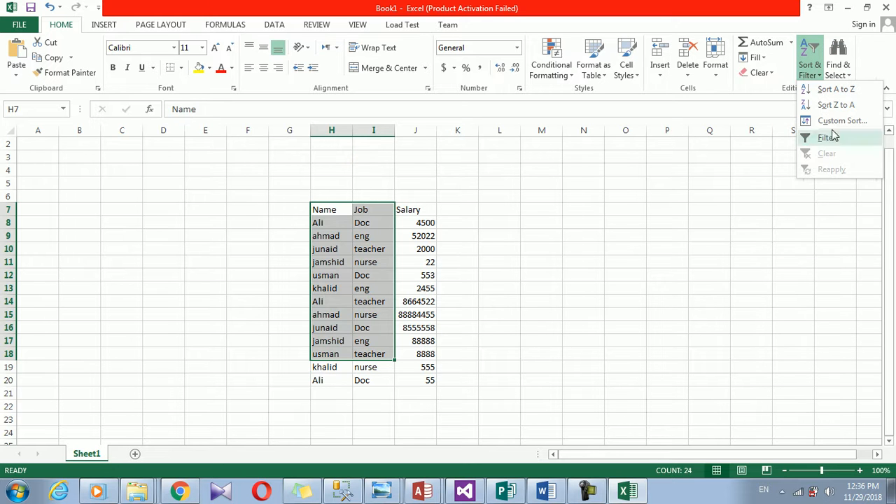
pyautogui.click(843, 68)
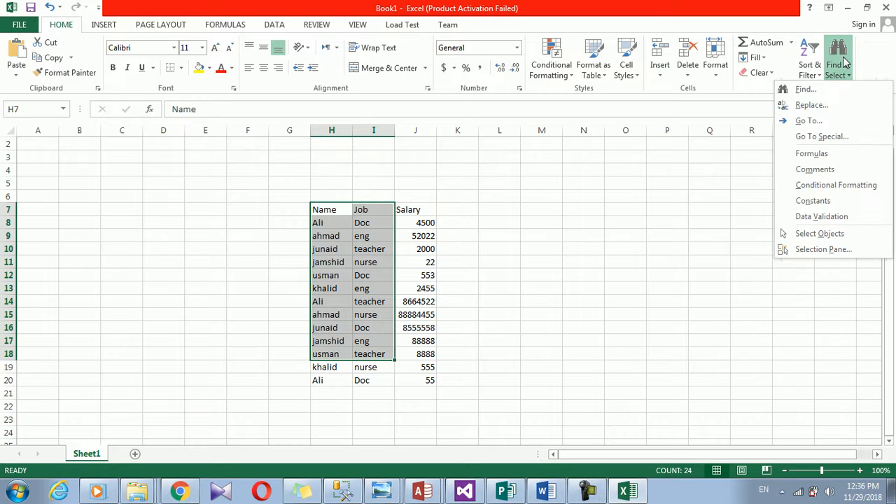
pyautogui.click(376, 344)
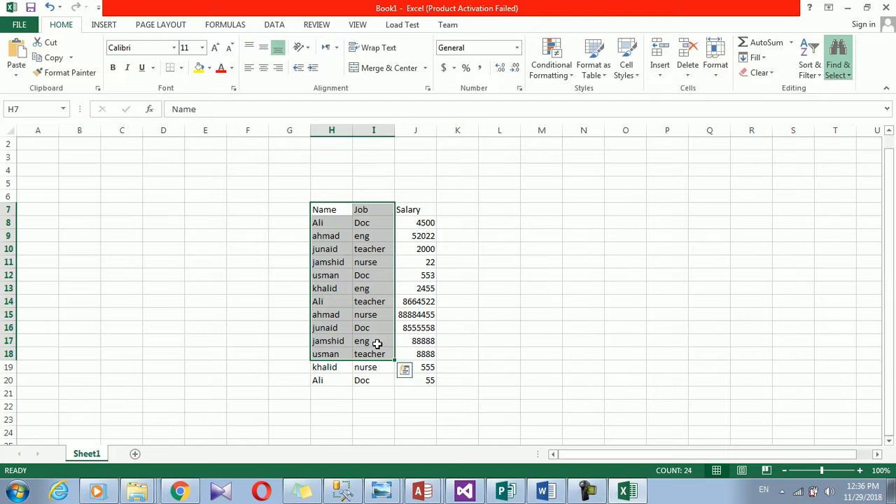
# - Zoom the worksheet to 140% and bring the whole Name, Job and Salary table into view
pyautogui.click(317, 222)
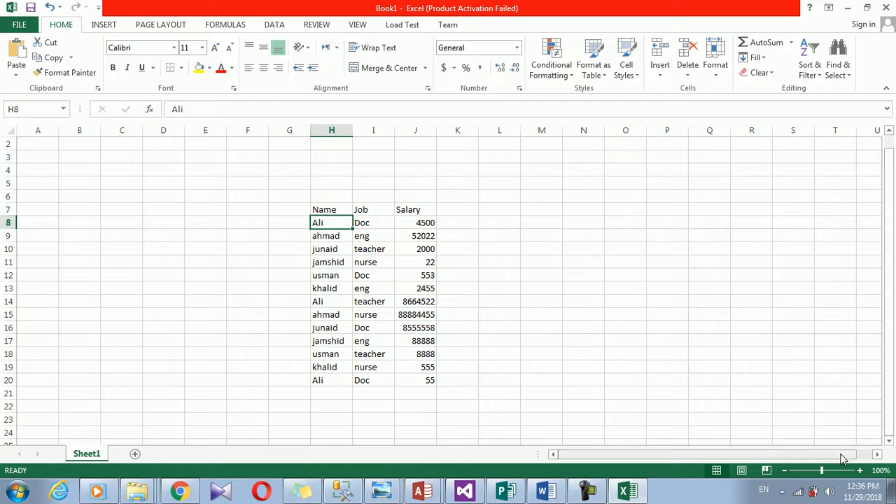
pyautogui.doubleClick(860, 470)
pyautogui.doubleClick(859, 470)
pyautogui.moveTo(889, 245); pyautogui.dragTo(890, 277)
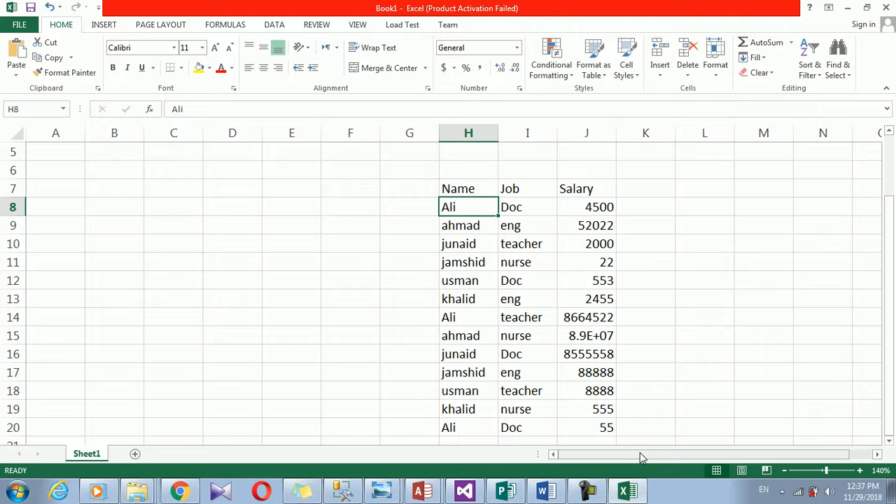
pyautogui.click(444, 266)
pyautogui.click(437, 207)
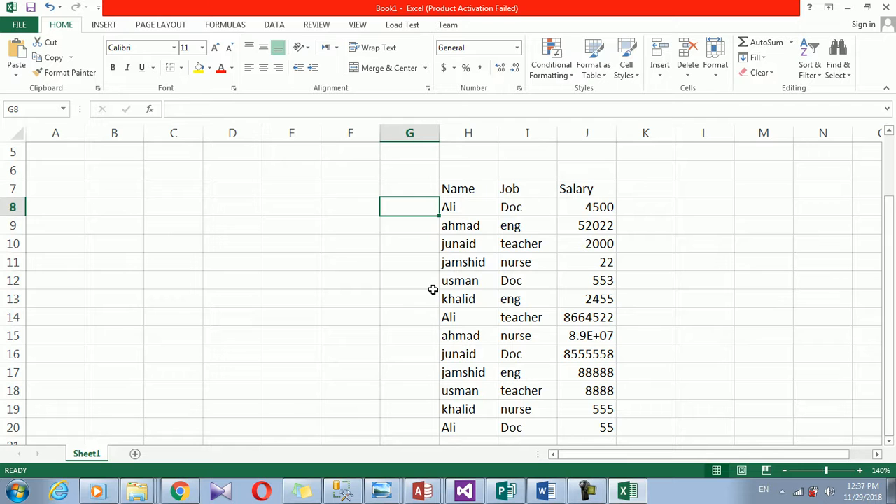
pyautogui.click(341, 297)
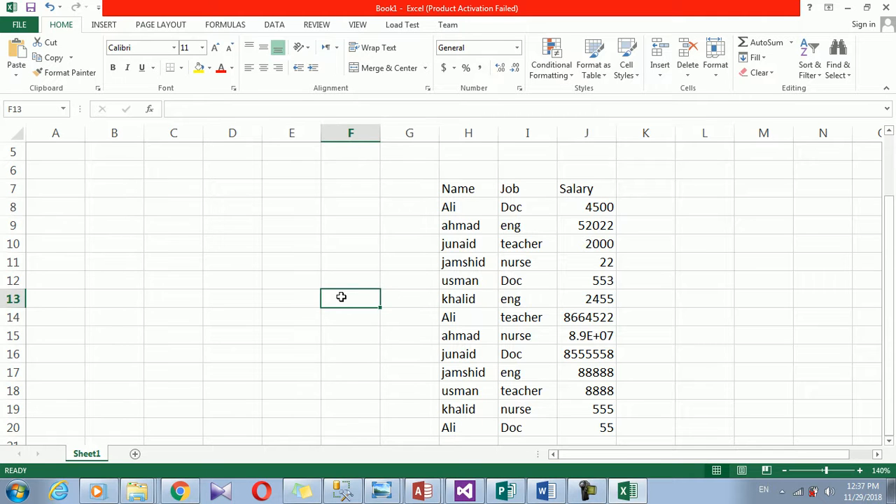
pyautogui.click(581, 487)
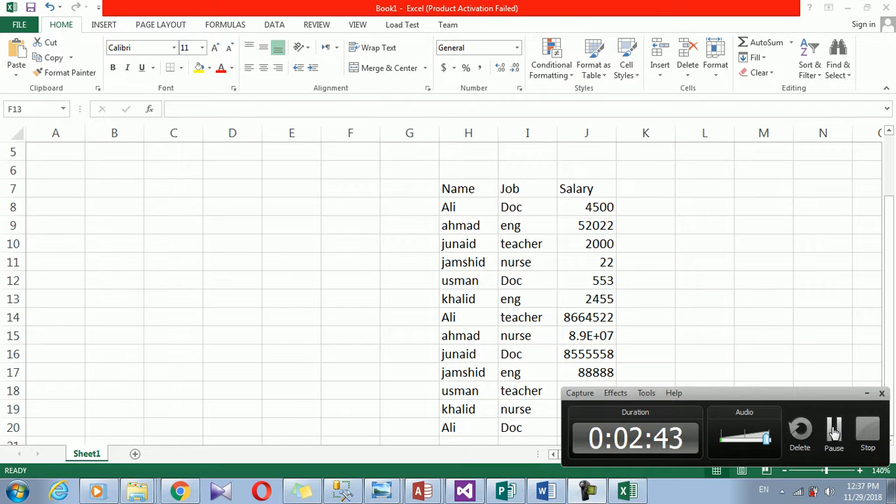
pyautogui.click(833, 429)
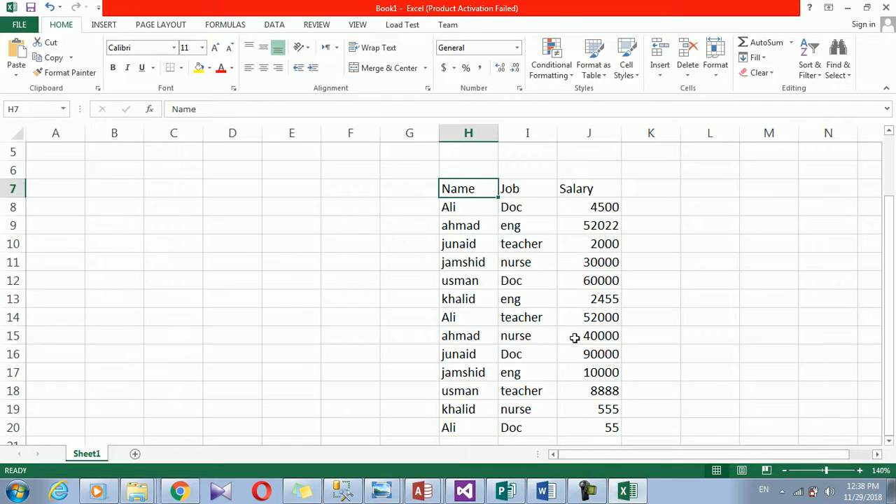
pyautogui.click(482, 284)
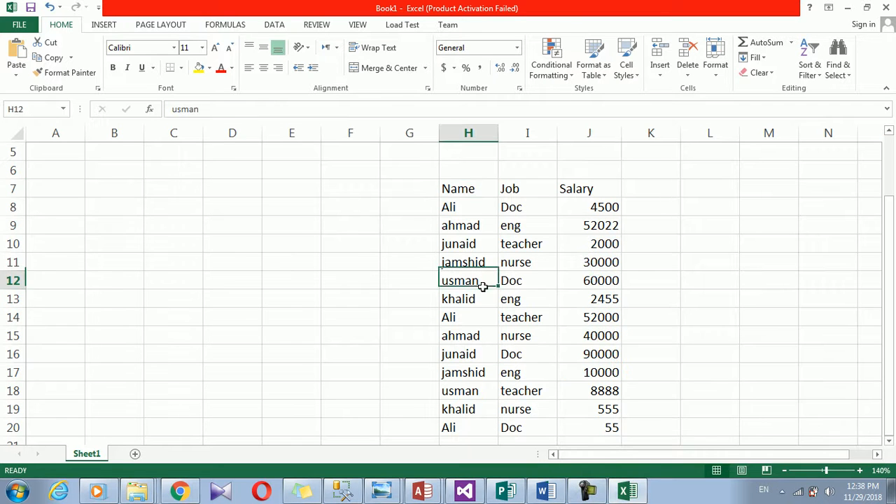
pyautogui.click(378, 262)
pyautogui.click(457, 222)
pyautogui.click(461, 210)
pyautogui.click(346, 272)
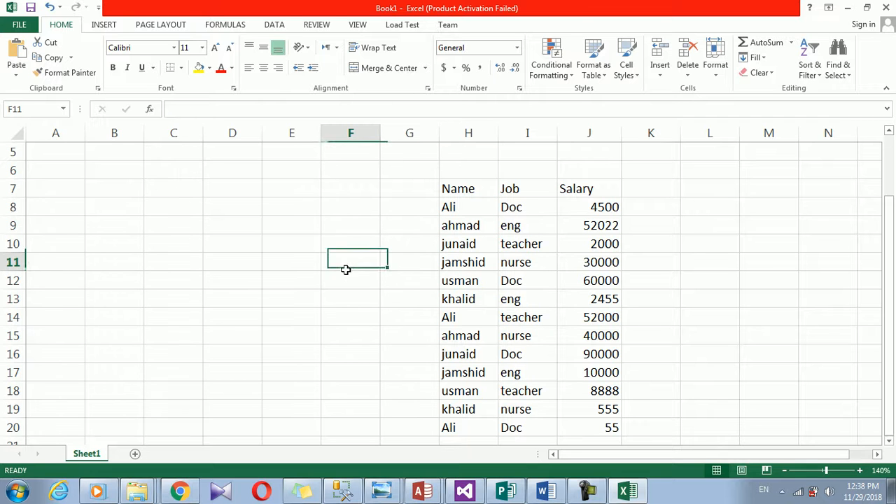
pyautogui.write('f')
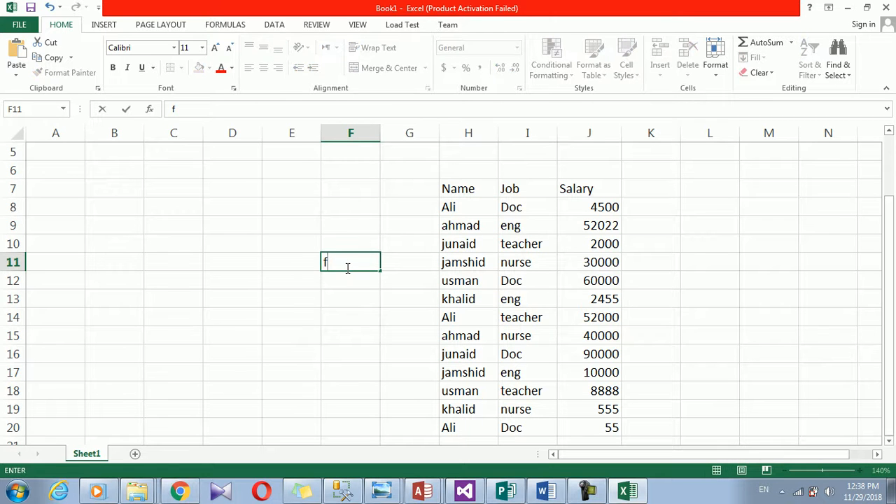
# - Bring up the Find dialog and close it, and do the same with the Replace dialog
pyautogui.hotkey('ctrl', 'f')
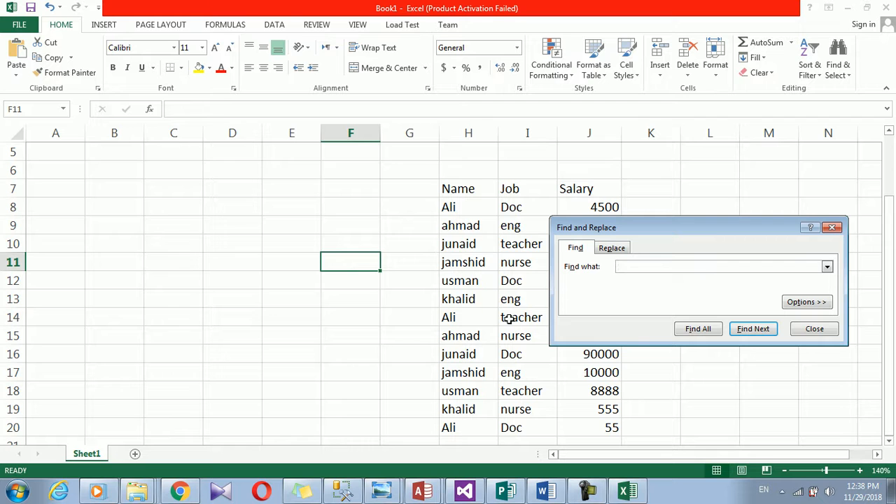
pyautogui.click(832, 226)
pyautogui.hotkey('ctrl', 'h')
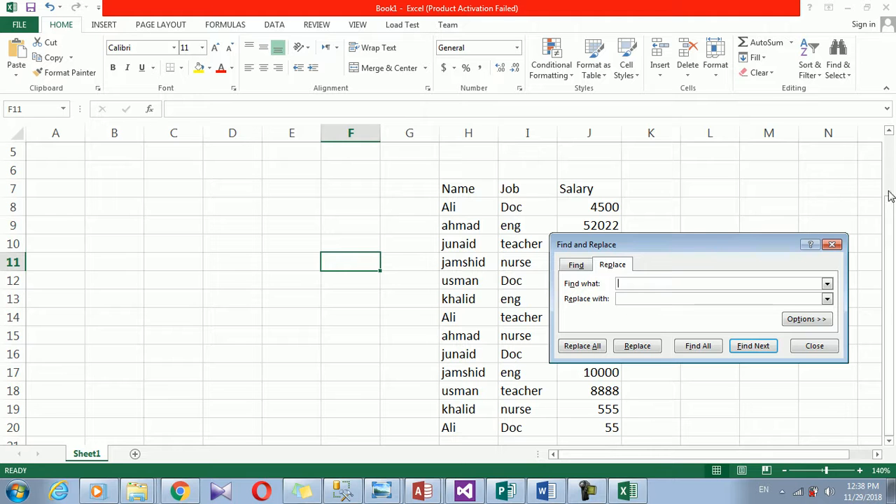
pyautogui.click(833, 245)
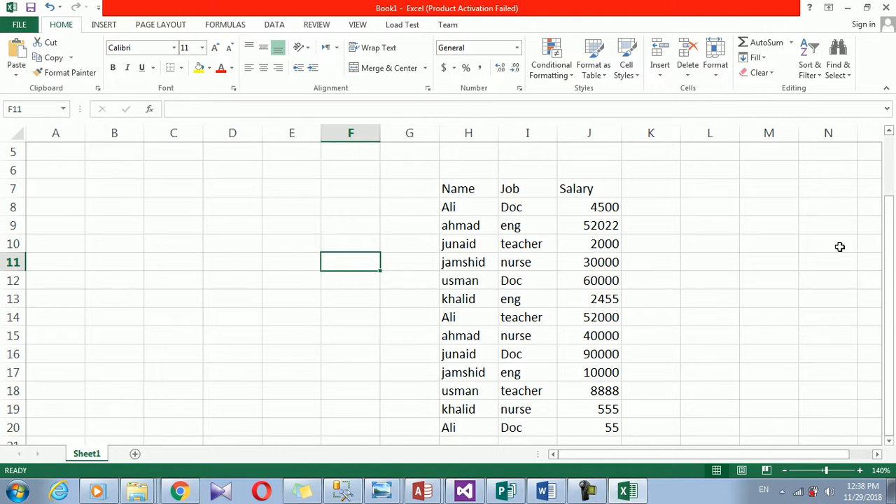
# - Open the Find dialog again, move it clear of the table and close it
pyautogui.click(587, 492)
pyautogui.click(578, 495)
pyautogui.click(837, 70)
pyautogui.click(803, 90)
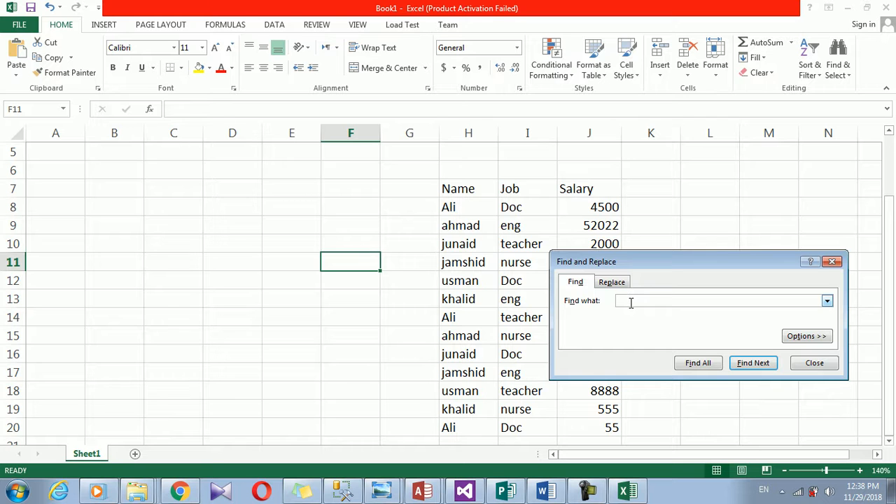
pyautogui.moveTo(664, 263); pyautogui.dragTo(372, 203)
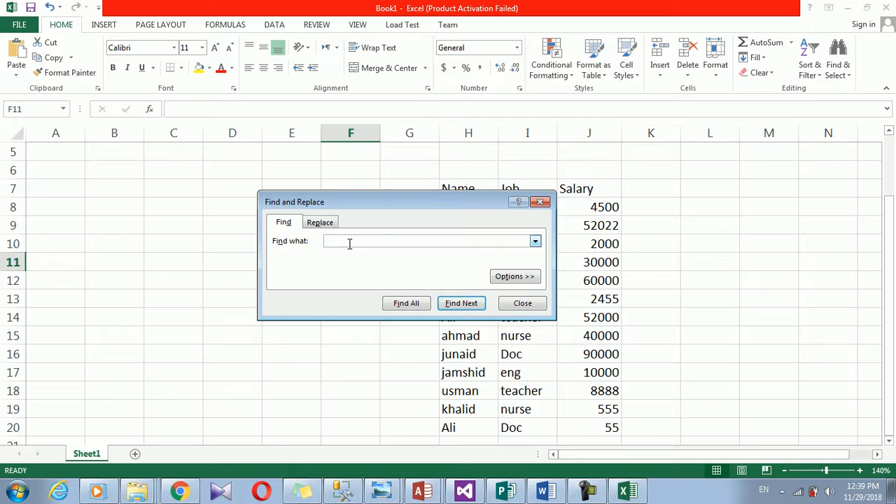
pyautogui.moveTo(475, 207); pyautogui.dragTo(291, 191)
pyautogui.click(357, 180)
# - Starting from the Name header in H7, search the sheet for the name in H8 and go through the matches one by one
pyautogui.click(462, 192)
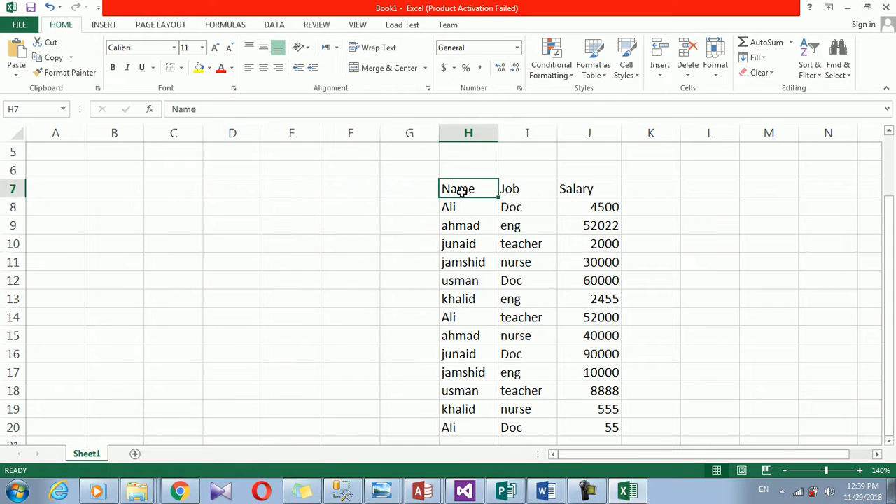
pyautogui.hotkey('ctrl', 'f')
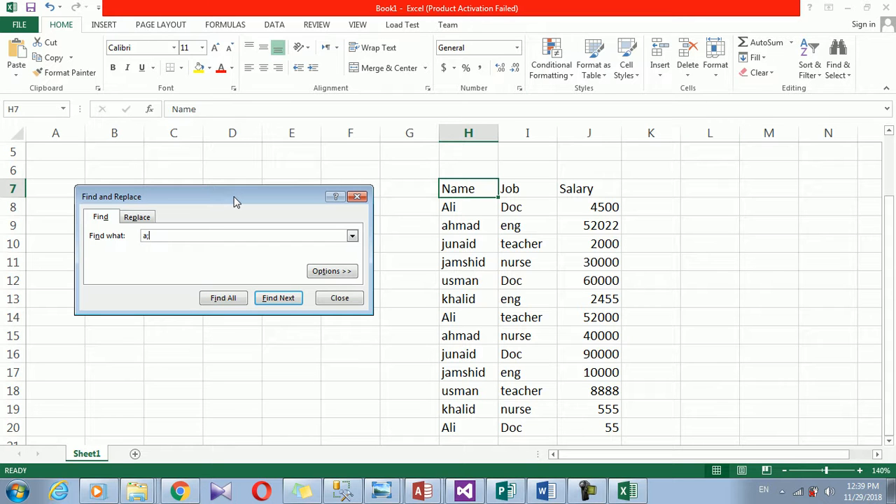
pyautogui.write('ali')
pyautogui.click(278, 298)
pyautogui.click(287, 299)
pyautogui.click(288, 299)
pyautogui.click(288, 299)
pyautogui.click(288, 299)
pyautogui.click(287, 299)
pyautogui.click(288, 299)
pyautogui.click(287, 299)
pyautogui.click(288, 298)
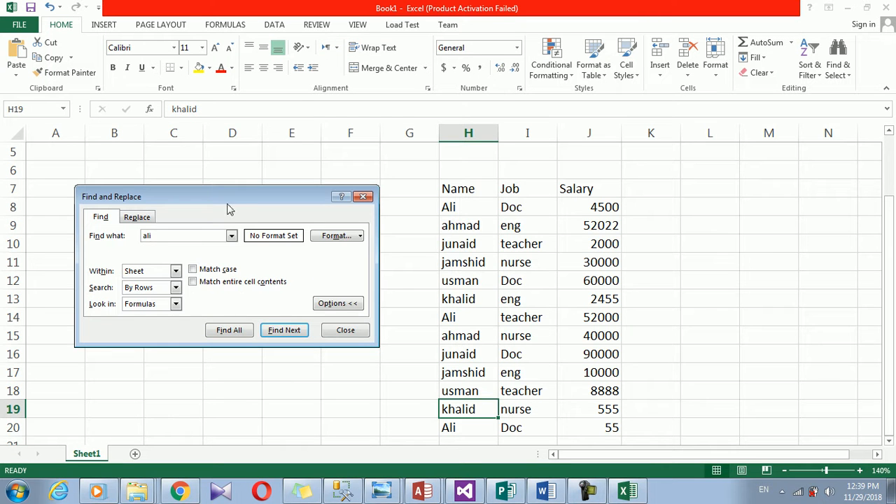
# - Move the expanded Find dialog out of the way, continue through the matches for the same name, and close it
pyautogui.moveTo(239, 200); pyautogui.dragTo(276, 152)
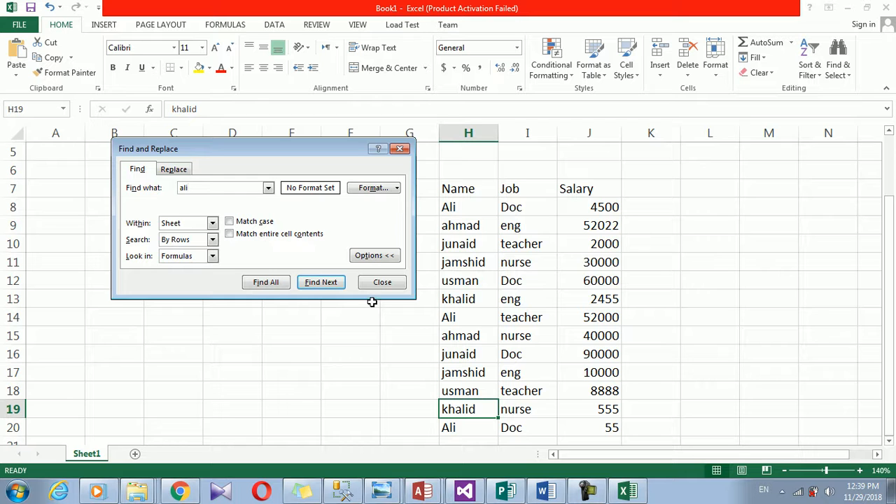
pyautogui.click(329, 283)
pyautogui.click(329, 283)
pyautogui.click(329, 283)
pyautogui.click(329, 284)
pyautogui.click(329, 283)
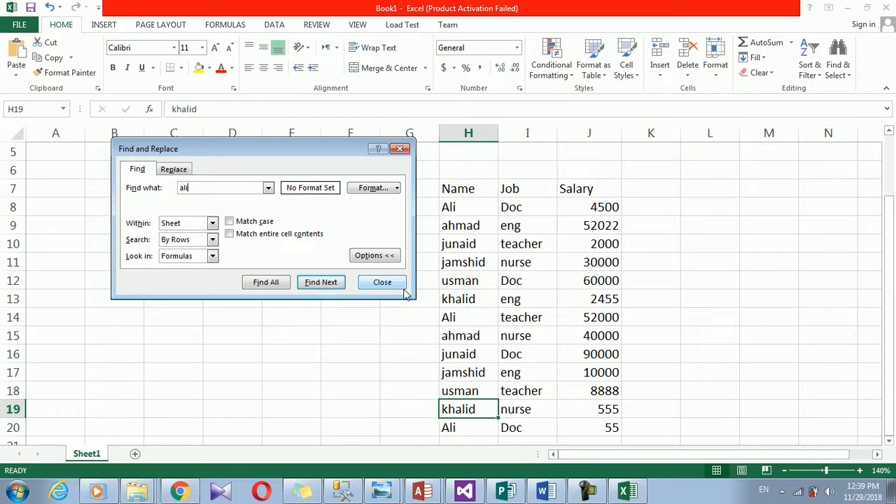
pyautogui.click(382, 282)
# - Copy the table H7:J20 to cell G3 of a new worksheet and return to Sheet1
pyautogui.moveTo(459, 190); pyautogui.dragTo(466, 244)
pyautogui.moveTo(534, 321); pyautogui.dragTo(581, 376)
pyautogui.hotkey('ctrl', 'c')
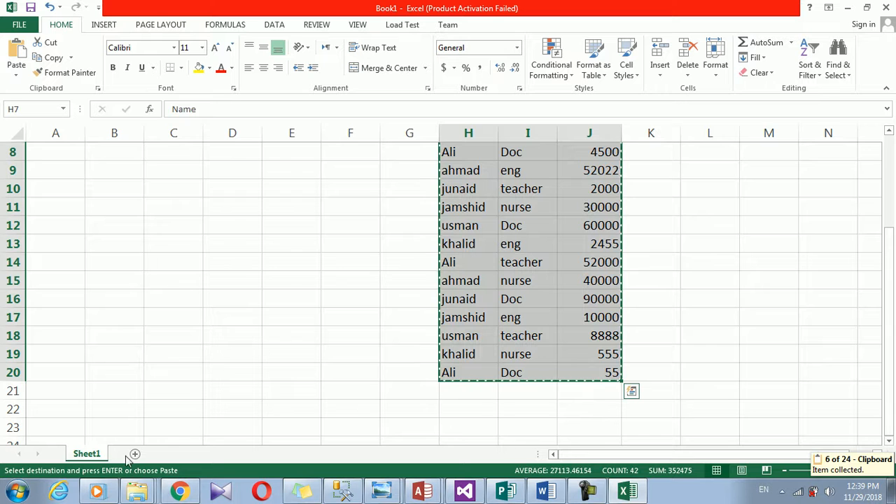
pyautogui.click(135, 453)
pyautogui.click(292, 172)
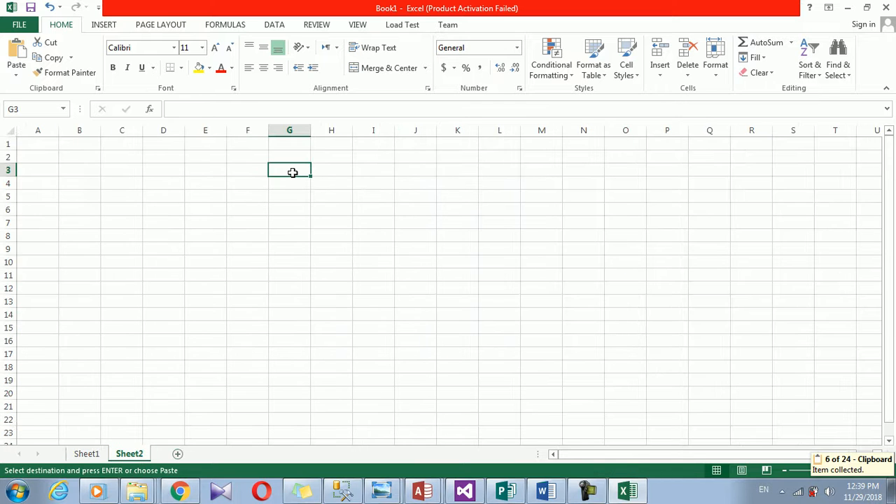
pyautogui.hotkey('ctrl', 'v')
pyautogui.moveTo(292, 173); pyautogui.dragTo(287, 290)
pyautogui.moveTo(163, 366); pyautogui.dragTo(84, 424)
pyautogui.click(86, 453)
pyautogui.click(425, 240)
pyautogui.press('Escape')
# - Open Find on Sheet1, try the Workbook search scope and set it back to Sheet
pyautogui.hotkey('ctrl', 'f')
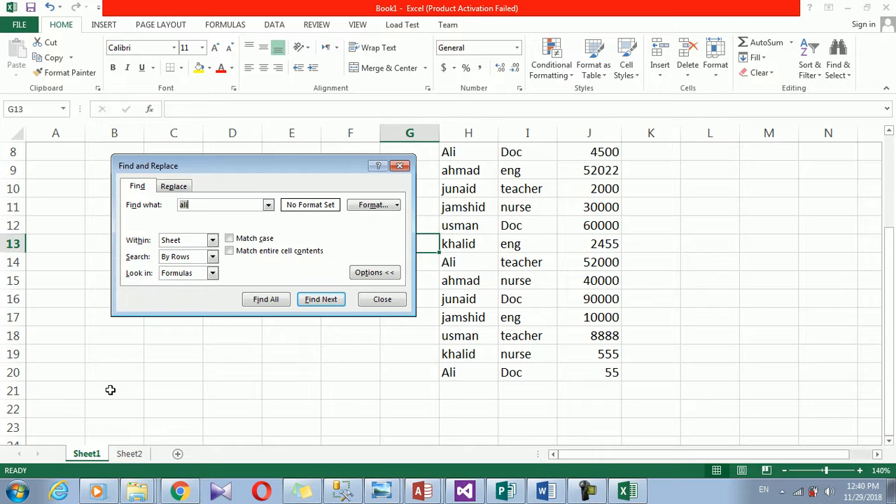
pyautogui.click(213, 241)
pyautogui.click(194, 261)
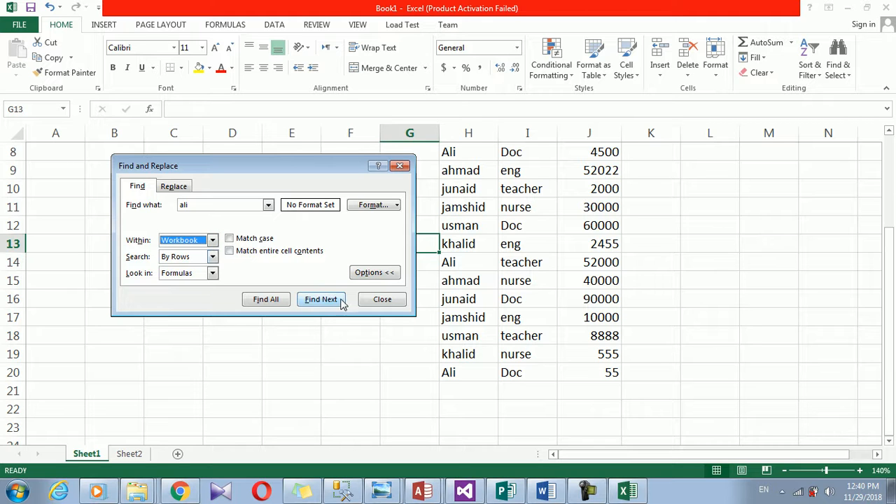
pyautogui.click(213, 240)
pyautogui.click(206, 252)
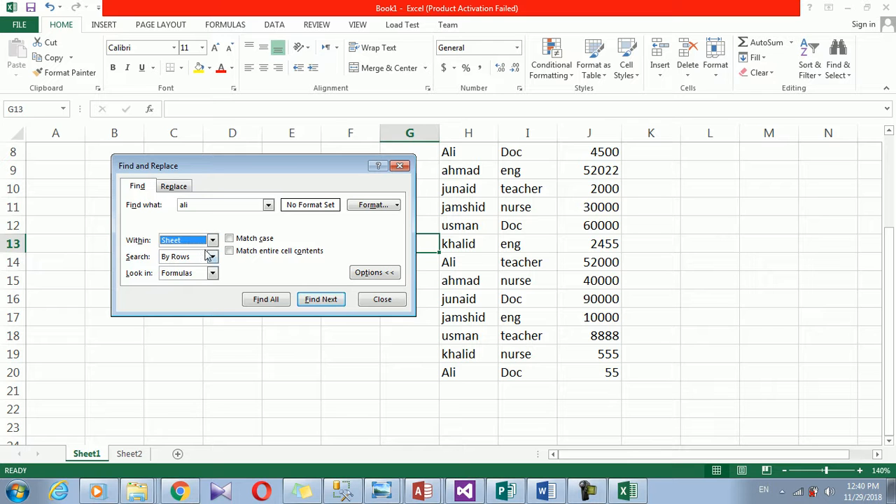
# - Step repeatedly through the matches for the searched name within Sheet1 only
pyautogui.click(311, 300)
pyautogui.click(311, 300)
pyautogui.click(311, 299)
pyautogui.click(311, 300)
pyautogui.click(311, 299)
pyautogui.click(311, 299)
pyautogui.click(311, 299)
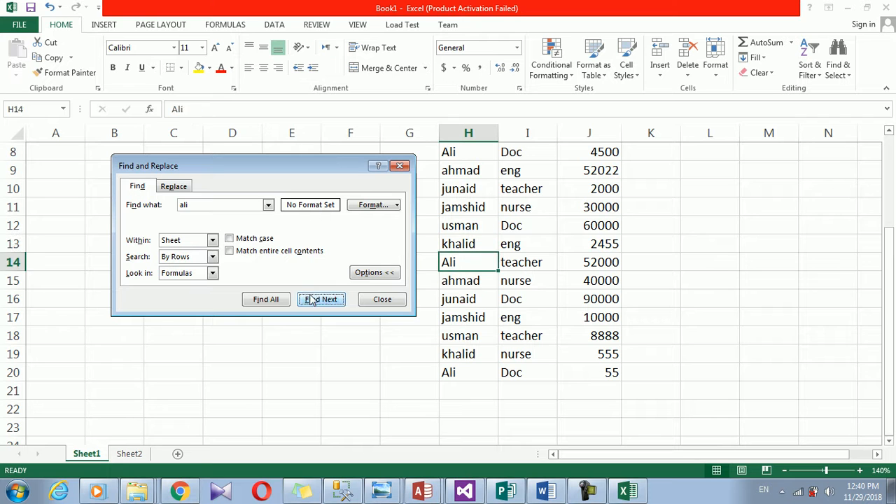
pyautogui.click(310, 300)
# - Set the search scope to Workbook and step through the matches across both sheets
pyautogui.click(212, 241)
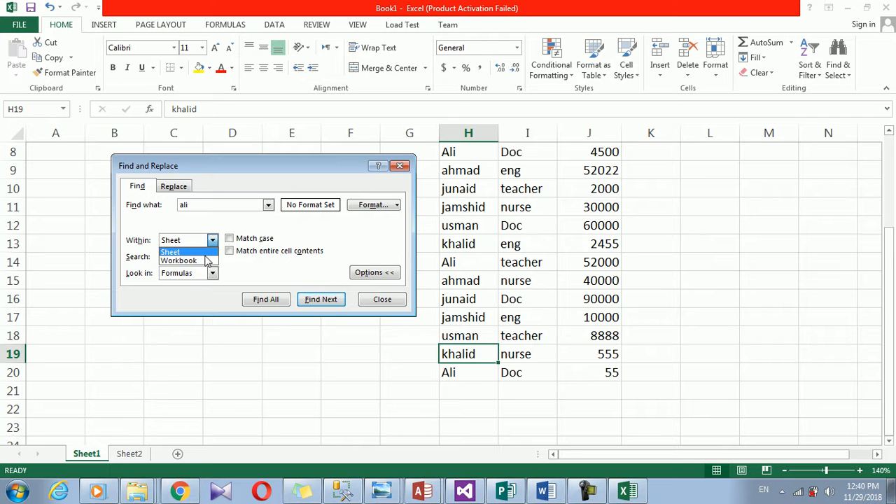
pyautogui.click(202, 261)
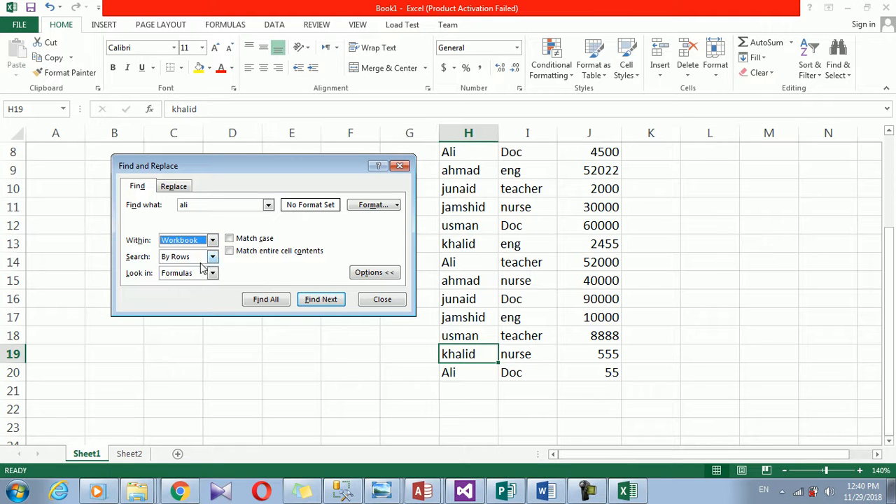
pyautogui.click(320, 299)
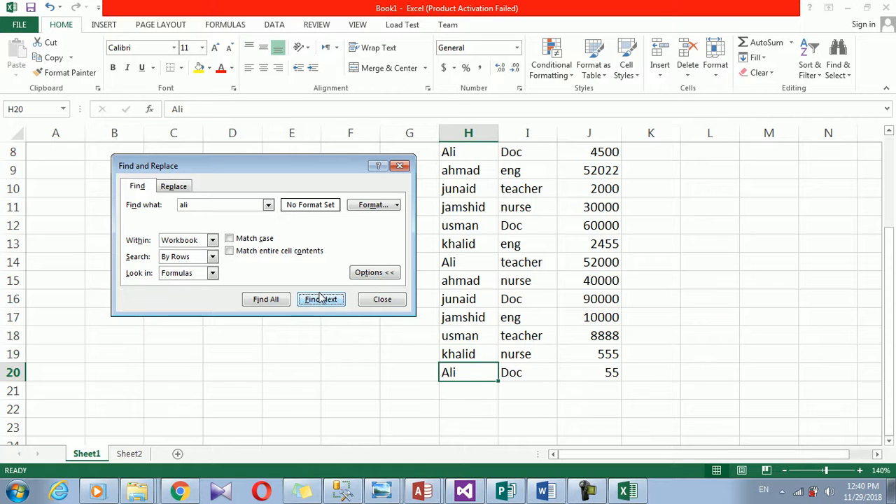
pyautogui.click(321, 299)
pyautogui.click(321, 299)
# - Turn on Match entire cell contents, review the scope and search order choices, keeping Workbook and By Rows, and close Find
pyautogui.click(318, 288)
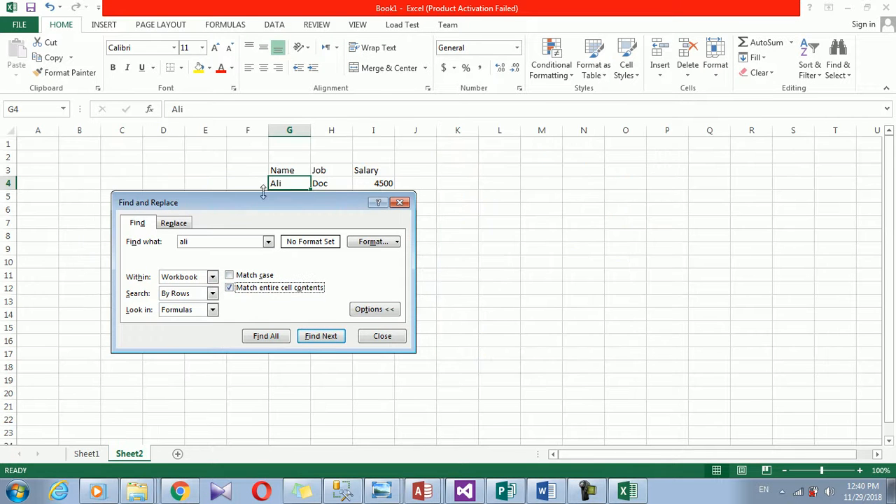
pyautogui.moveTo(273, 208); pyautogui.dragTo(518, 252)
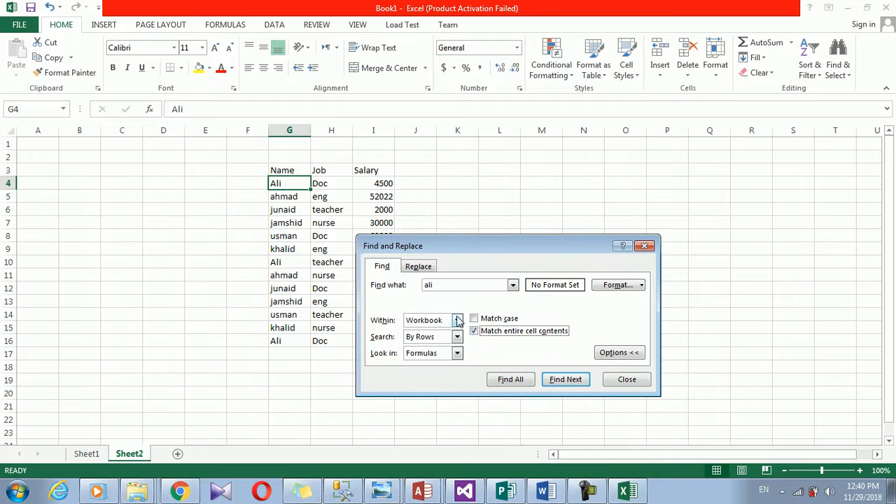
pyautogui.click(457, 320)
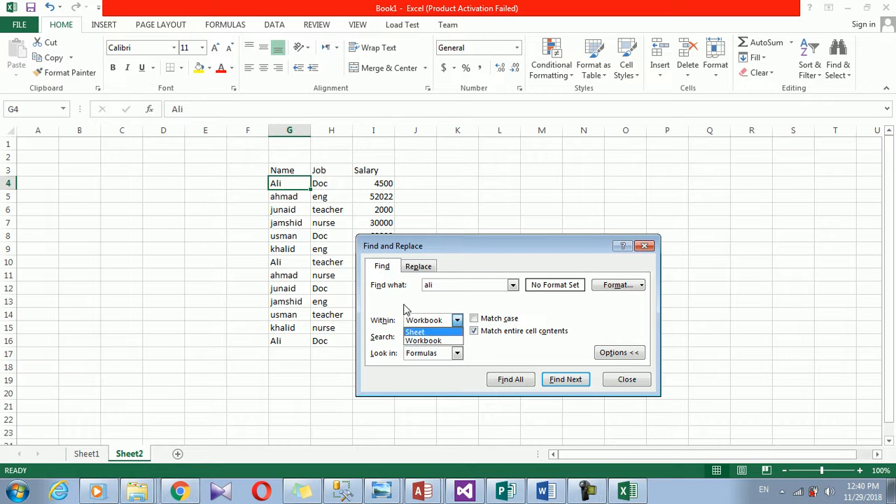
pyautogui.click(404, 308)
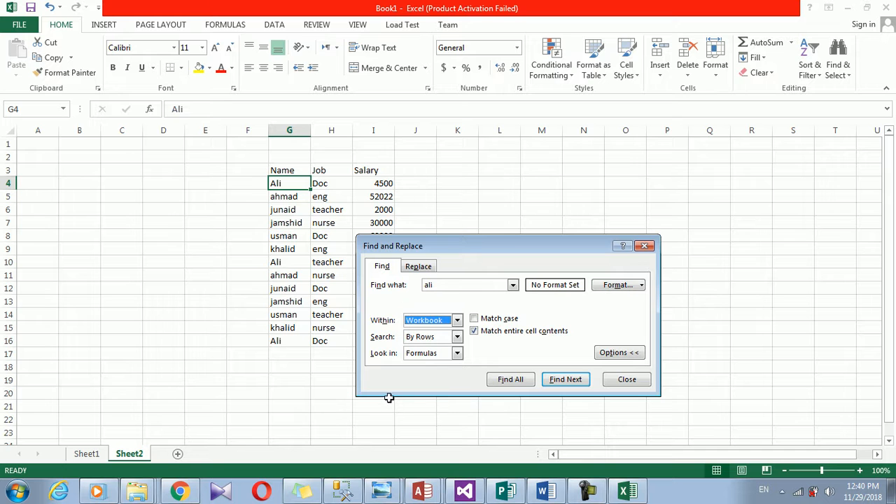
pyautogui.click(458, 338)
pyautogui.click(458, 338)
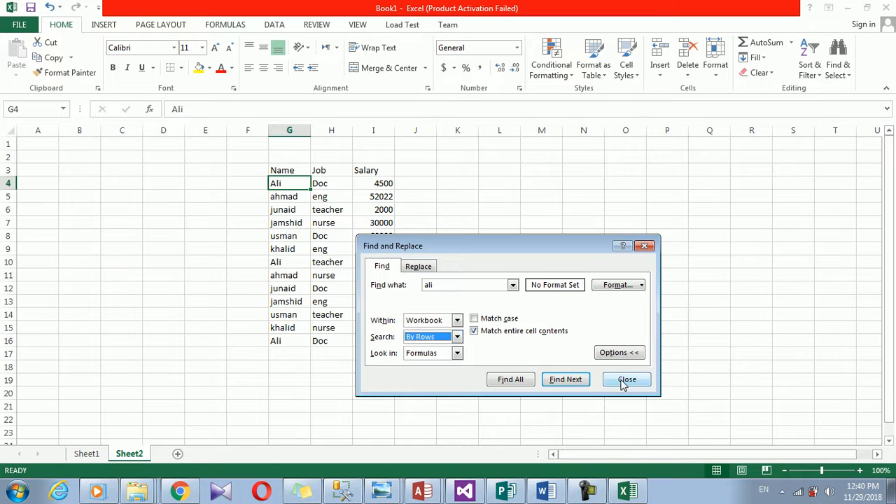
pyautogui.click(627, 379)
# - On Sheet1, copy the name in H8 to cell C8
pyautogui.click(86, 454)
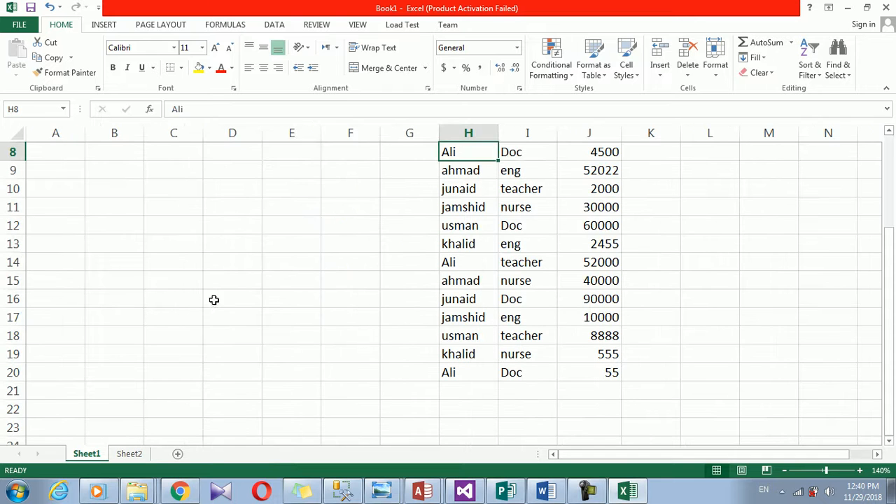
pyautogui.click(236, 222)
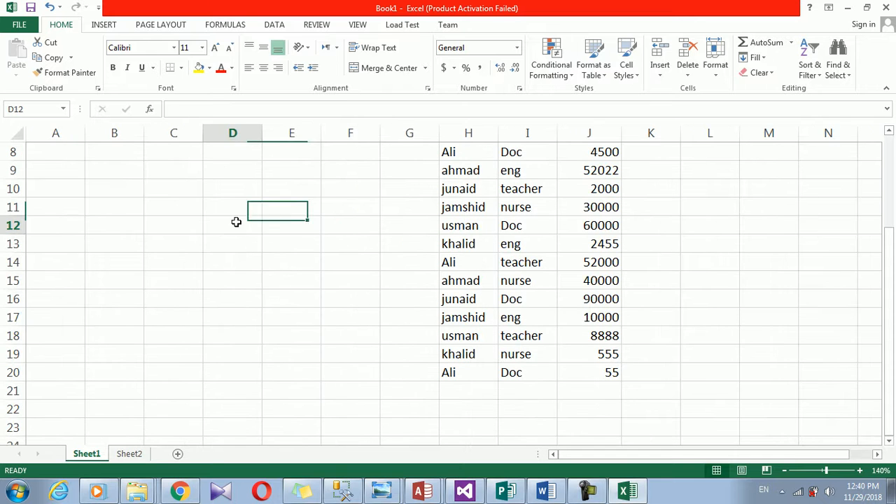
pyautogui.click(443, 154)
pyautogui.hotkey('ctrl', 'c')
pyautogui.click(162, 164)
pyautogui.click(165, 152)
pyautogui.hotkey('ctrl', 'v')
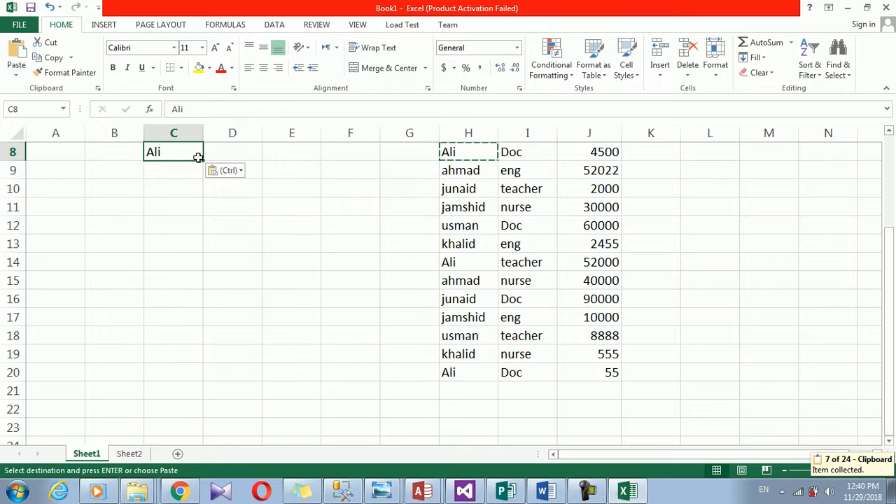
# - Fill the name from C8 down to C15 and across to F8, and fill D8:F8 down to row 15
pyautogui.moveTo(203, 160); pyautogui.dragTo(194, 291)
pyautogui.click(194, 171)
pyautogui.click(196, 154)
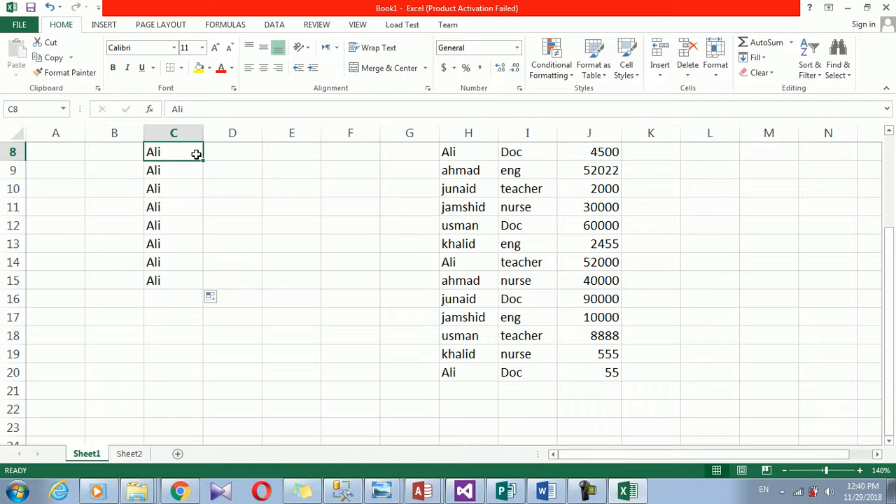
pyautogui.moveTo(203, 158); pyautogui.dragTo(368, 305)
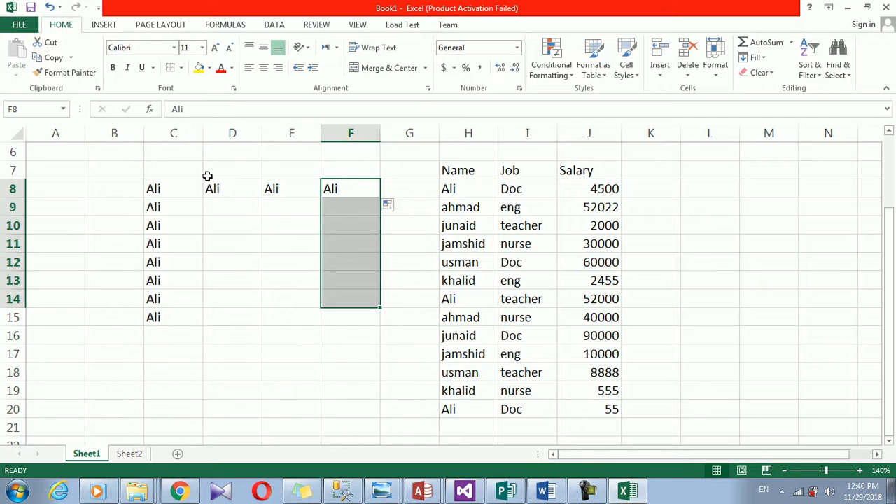
pyautogui.moveTo(224, 190); pyautogui.dragTo(377, 310)
pyautogui.hotkey('ctrl', 'd')
pyautogui.click(266, 305)
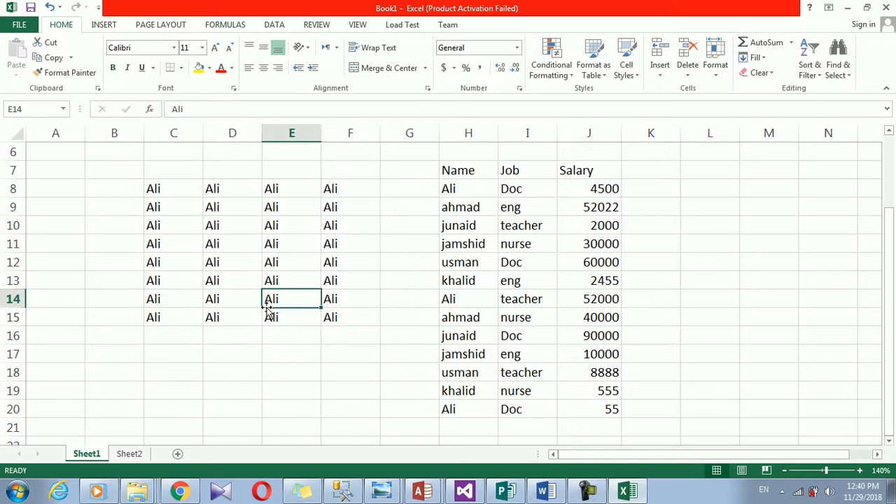
# - Open Find from cell C8 with the existing search name and set the search scope to Sheet
pyautogui.click(176, 201)
pyautogui.click(406, 155)
pyautogui.click(186, 196)
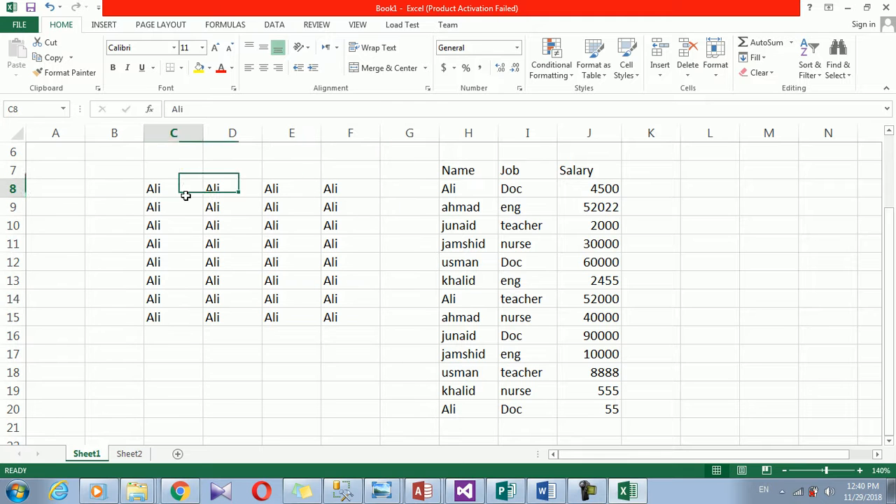
pyautogui.hotkey('ctrl', 'f')
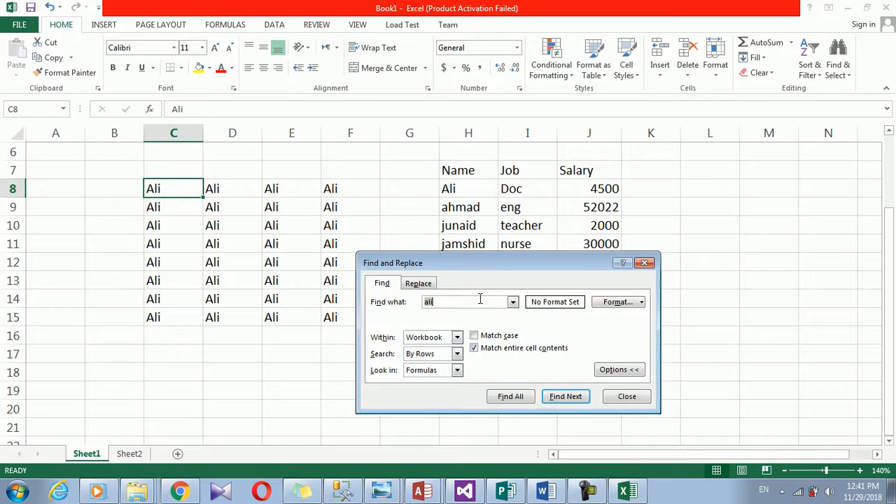
pyautogui.moveTo(498, 245); pyautogui.dragTo(531, 220)
pyautogui.click(156, 186)
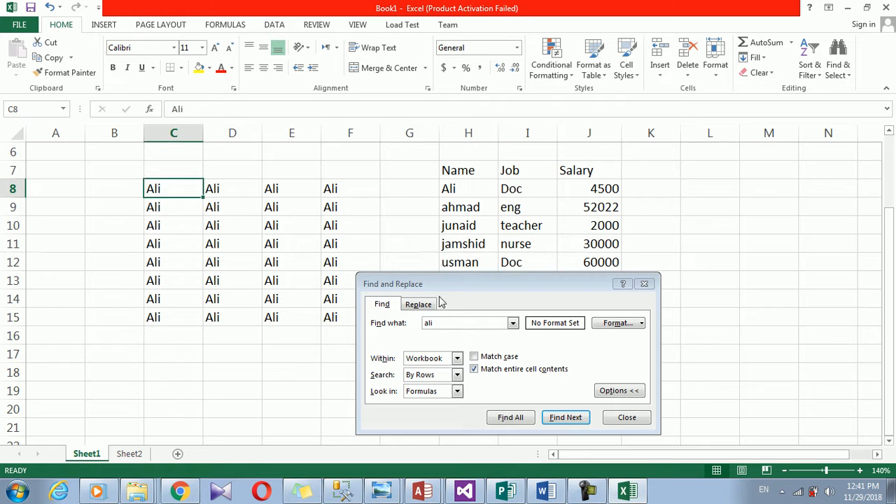
pyautogui.click(456, 321)
pyautogui.moveTo(472, 284); pyautogui.dragTo(531, 149)
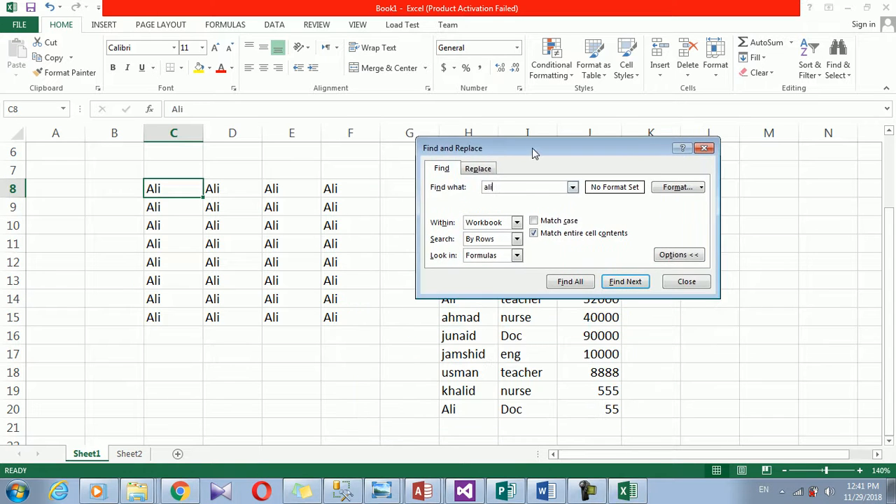
pyautogui.click(517, 223)
pyautogui.click(505, 234)
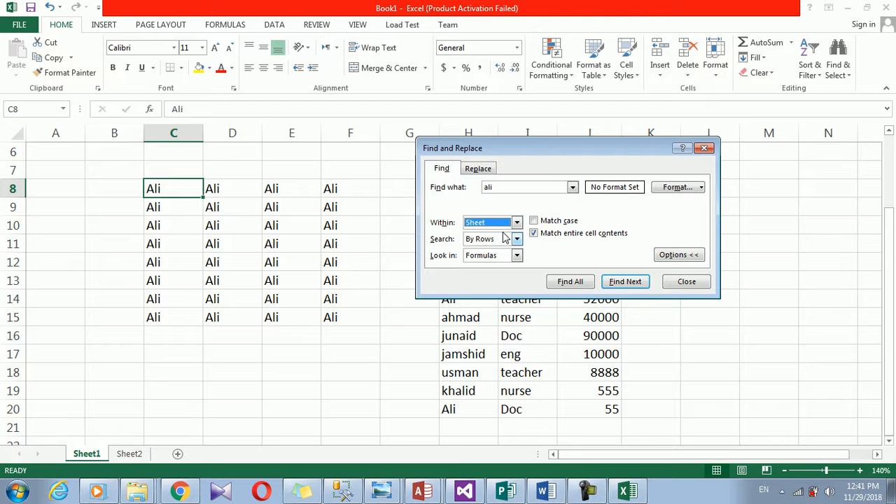
# - Step through the By Rows matches along row 8 of Sheet1
pyautogui.click(612, 281)
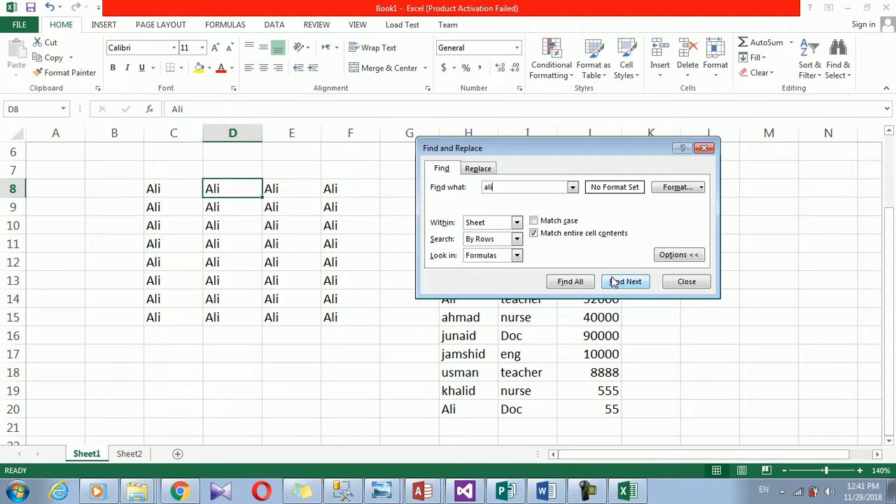
pyautogui.click(613, 282)
pyautogui.click(614, 281)
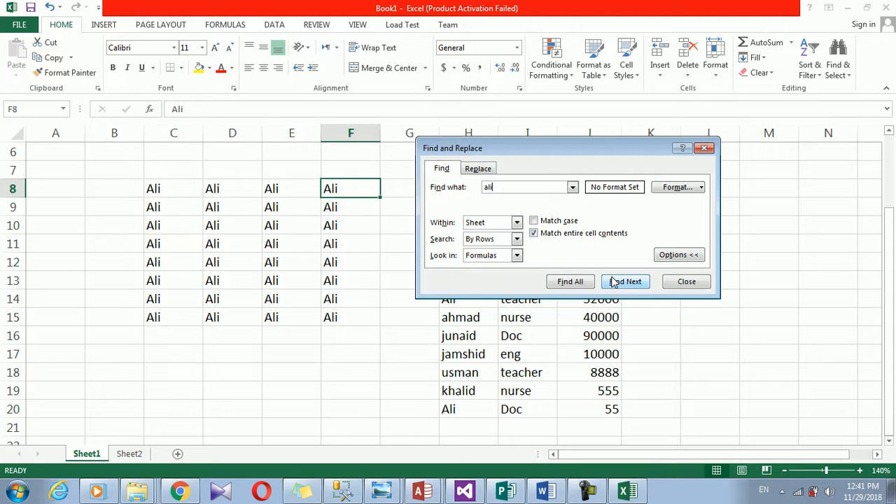
pyautogui.click(613, 281)
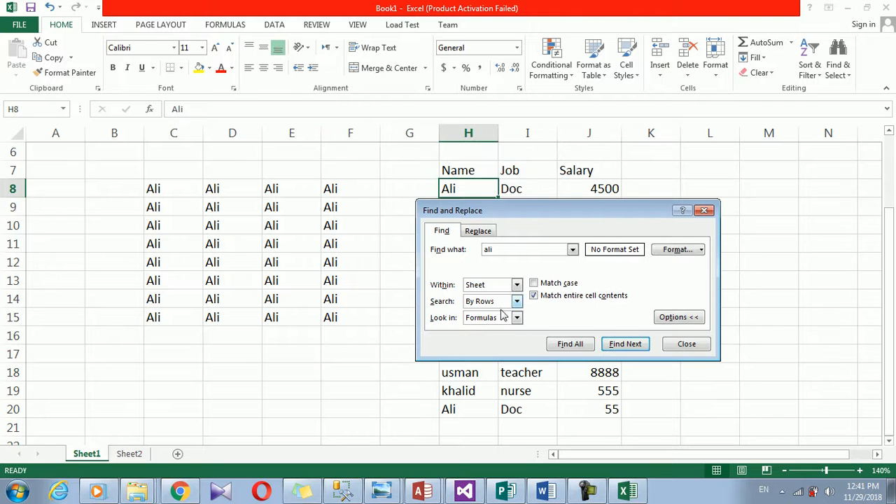
# - Set the search order to By Columns and step through the matches down columns C and D
pyautogui.moveTo(543, 210); pyautogui.dragTo(598, 121)
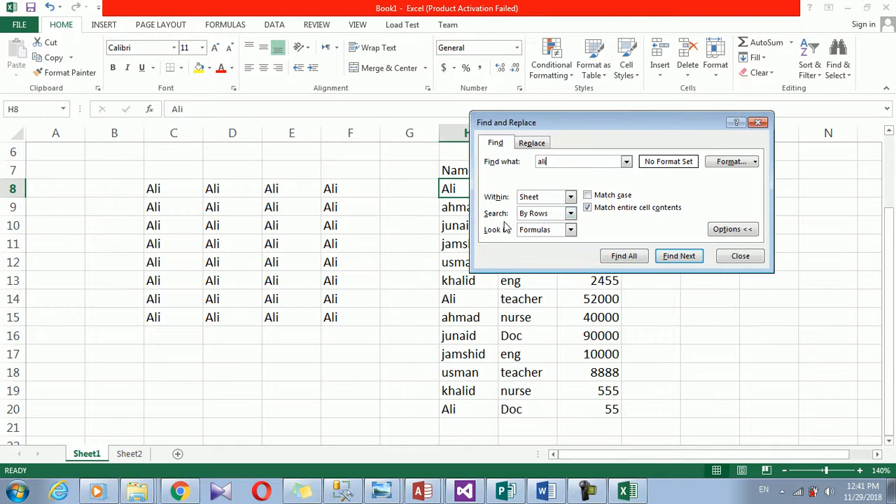
pyautogui.click(570, 214)
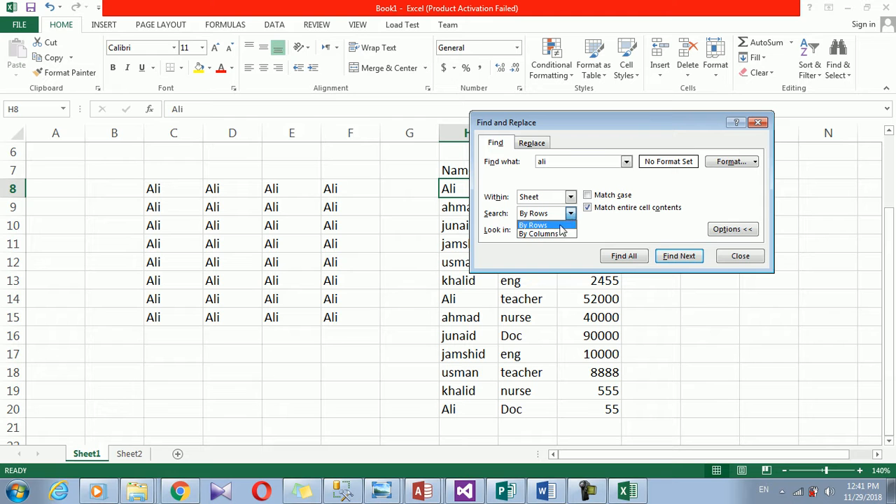
pyautogui.click(555, 234)
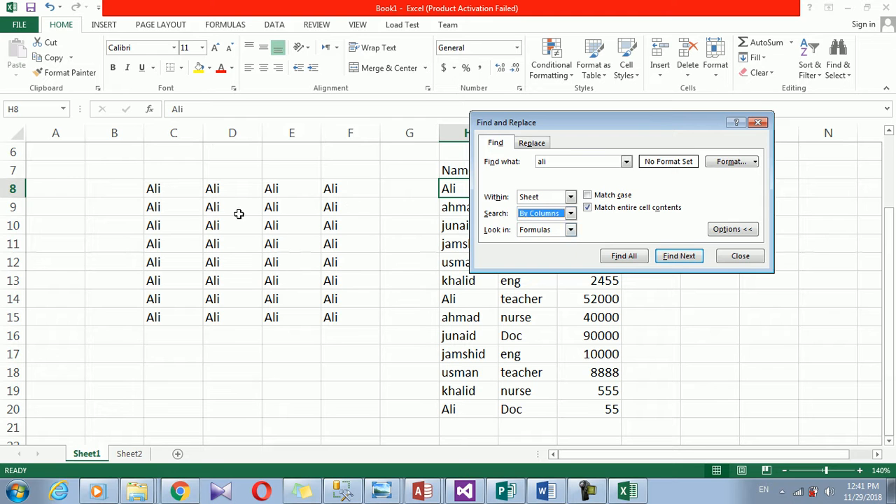
pyautogui.click(673, 260)
pyautogui.click(673, 260)
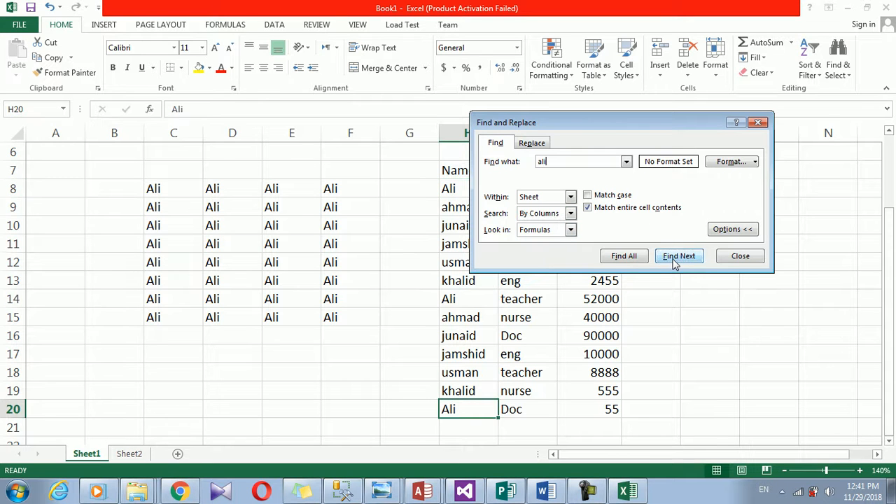
pyautogui.click(673, 260)
pyautogui.click(673, 260)
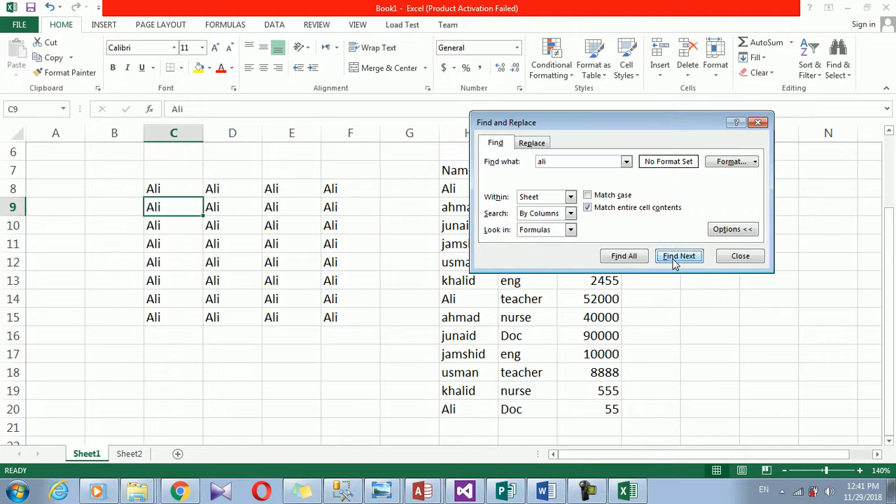
pyautogui.click(673, 260)
pyautogui.click(673, 261)
pyautogui.click(673, 260)
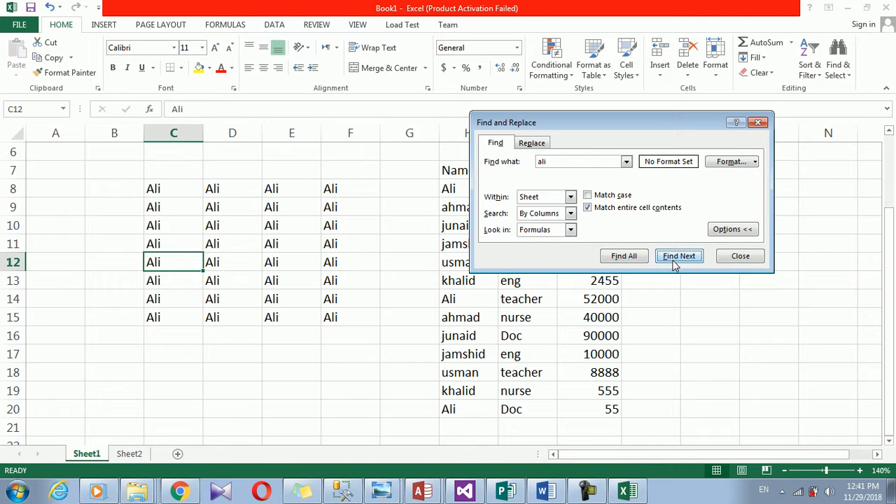
pyautogui.click(673, 260)
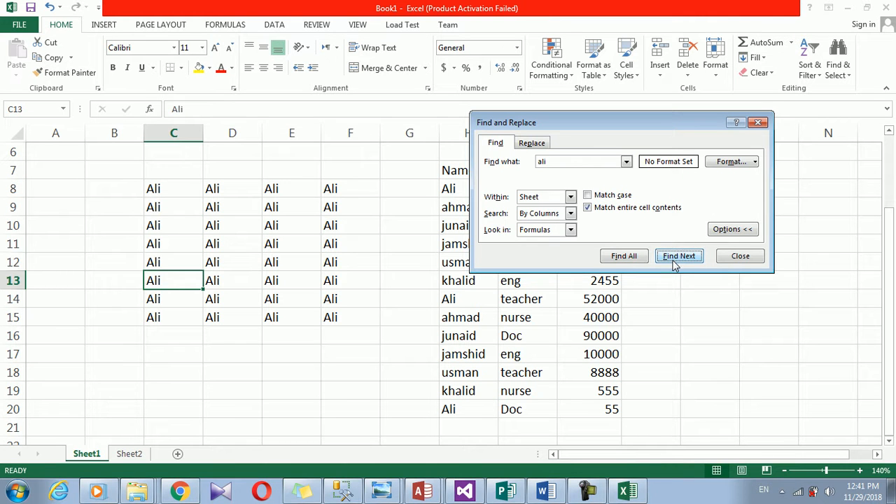
pyautogui.click(674, 261)
pyautogui.click(673, 260)
pyautogui.click(673, 260)
pyautogui.click(673, 260)
pyautogui.click(673, 261)
pyautogui.click(673, 260)
pyautogui.click(674, 261)
pyautogui.click(673, 260)
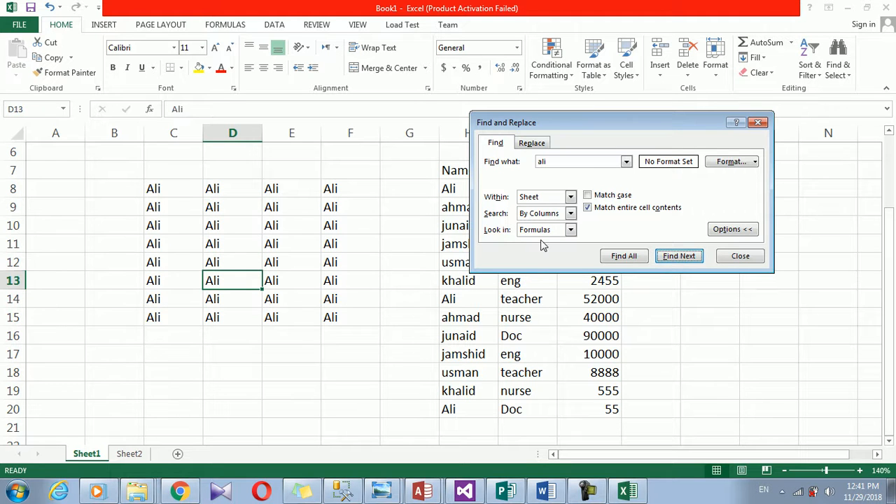
# - Review the Look in choices, keeping Formulas and Match entire cell contents, and close Find
pyautogui.click(572, 230)
pyautogui.click(573, 230)
pyautogui.click(571, 231)
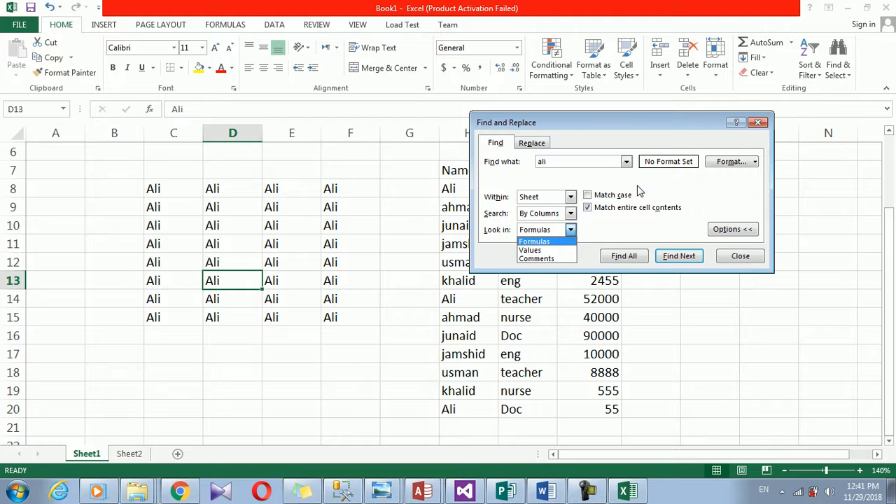
pyautogui.click(648, 209)
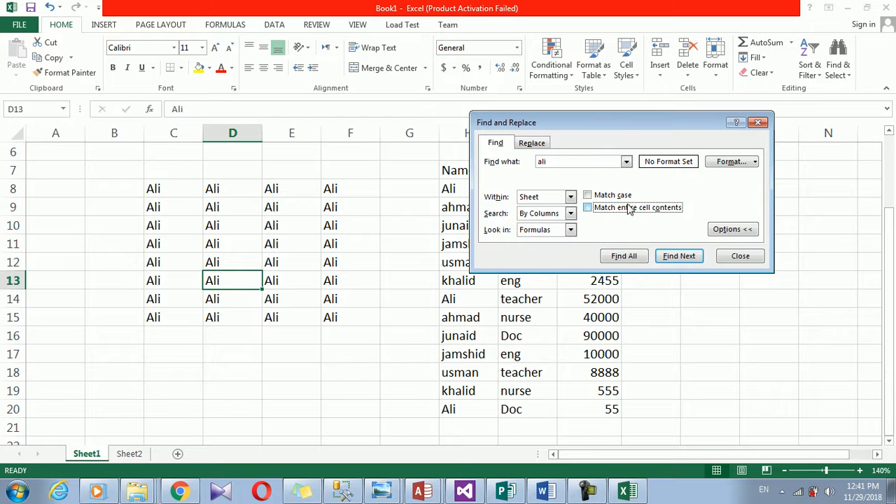
pyautogui.moveTo(633, 124); pyautogui.dragTo(436, 254)
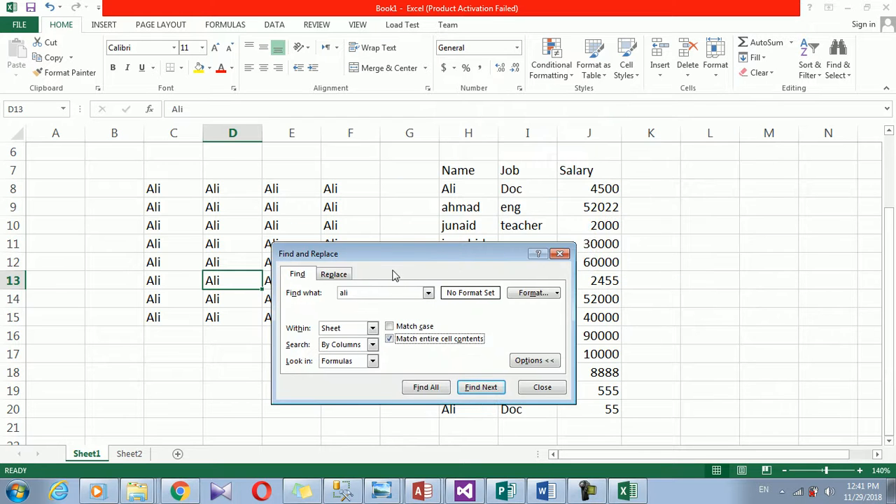
pyautogui.moveTo(359, 254); pyautogui.dragTo(233, 237)
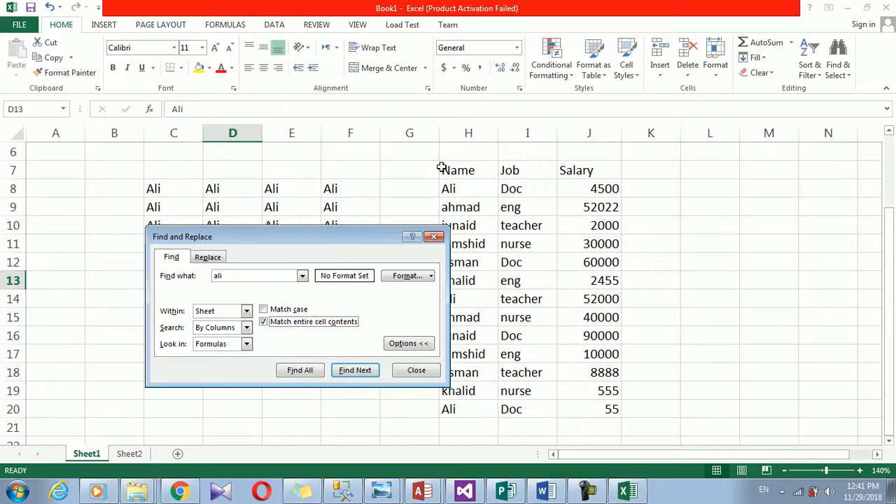
pyautogui.click(434, 239)
# - Delete the repeated names in C8:F15
pyautogui.click(475, 189)
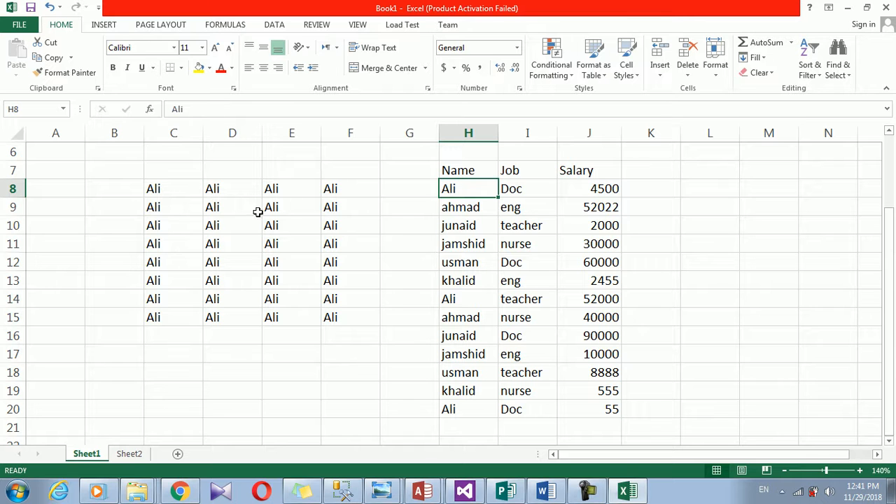
pyautogui.moveTo(153, 188); pyautogui.dragTo(325, 316)
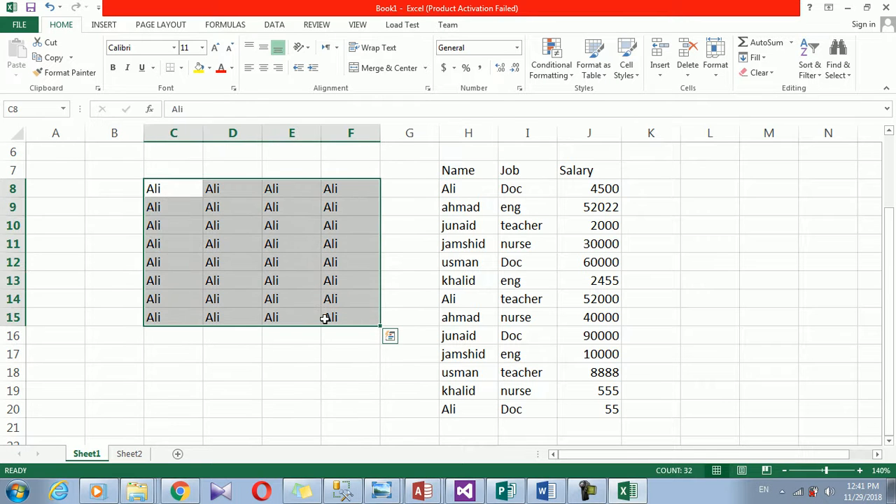
pyautogui.press('Delete')
# - Open Find from cell H8, turn on Match case and close the dialog
pyautogui.click(484, 188)
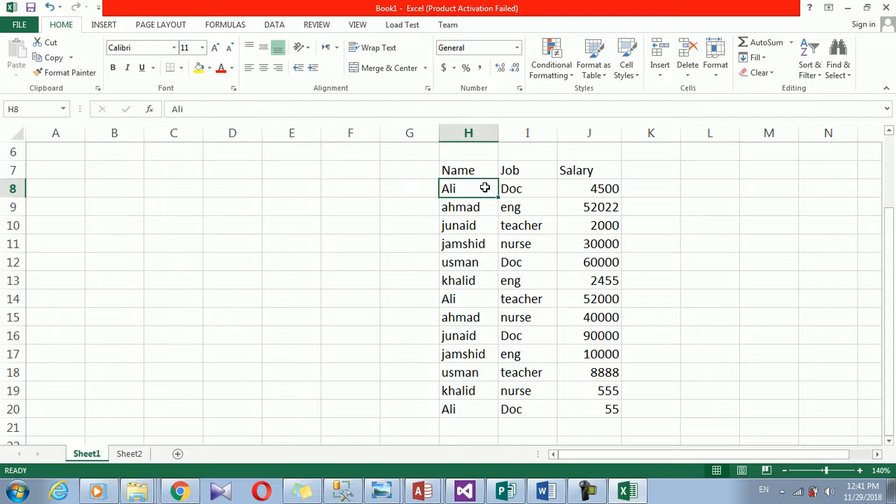
pyautogui.hotkey('ctrl', 'f')
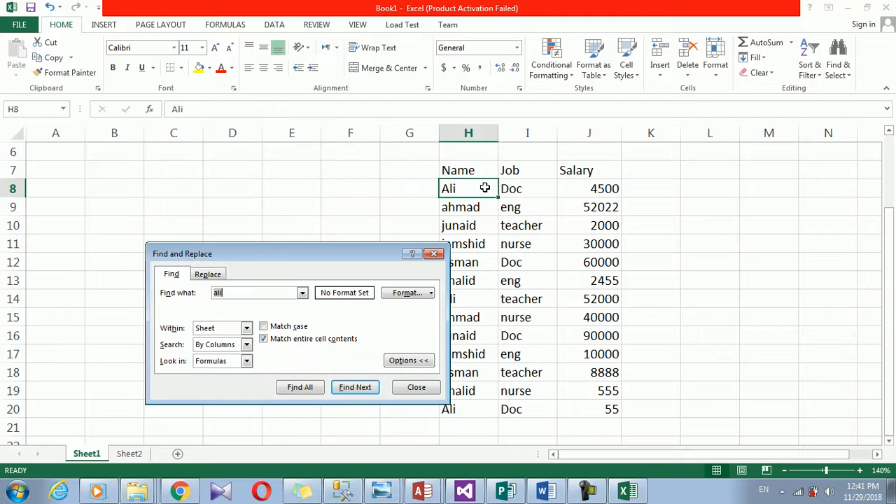
pyautogui.click(275, 329)
pyautogui.moveTo(326, 255); pyautogui.dragTo(304, 168)
pyautogui.click(412, 166)
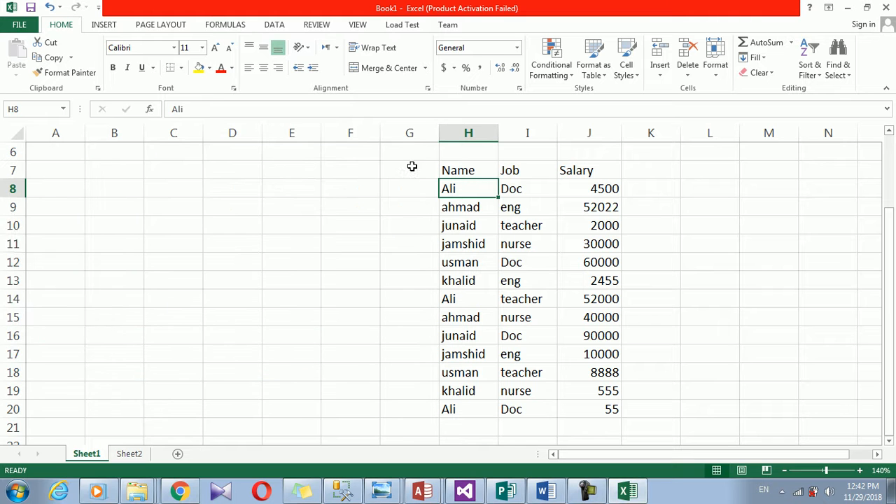
# - Change the first letter of the name in H14 to lowercase
pyautogui.doubleClick(464, 192)
pyautogui.doubleClick(446, 300)
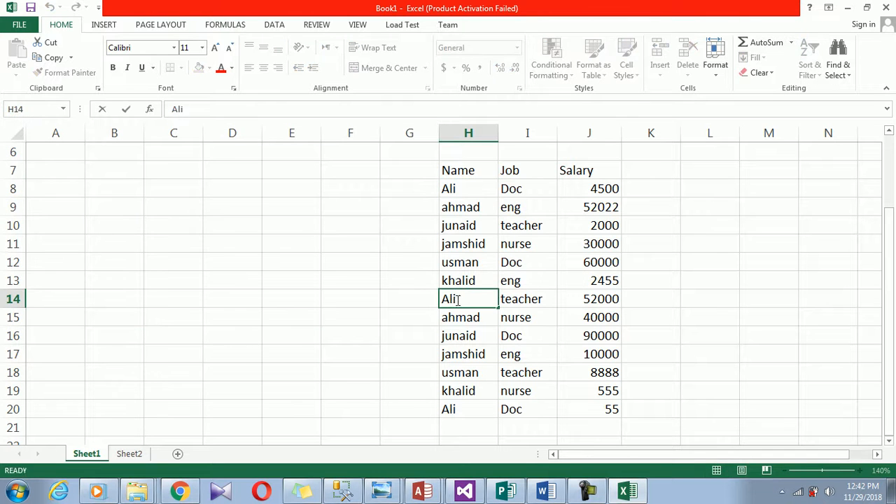
pyautogui.press('BackSpace')
pyautogui.write('a')
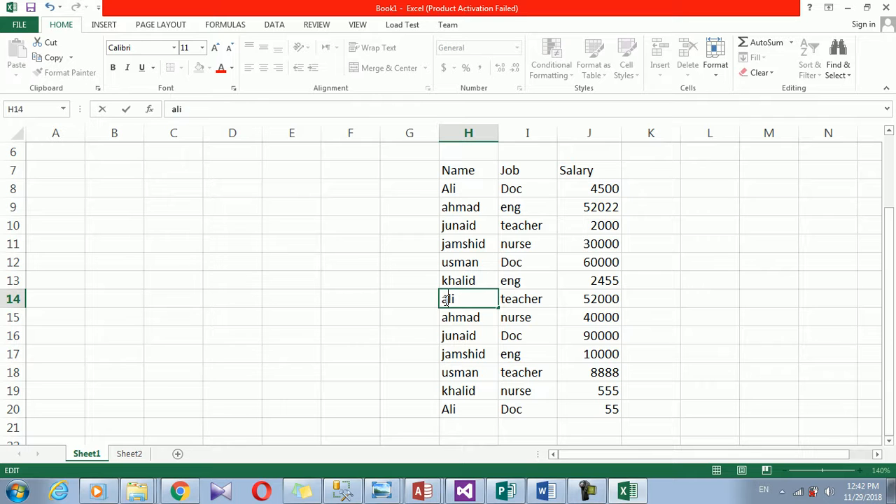
pyautogui.press('Return')
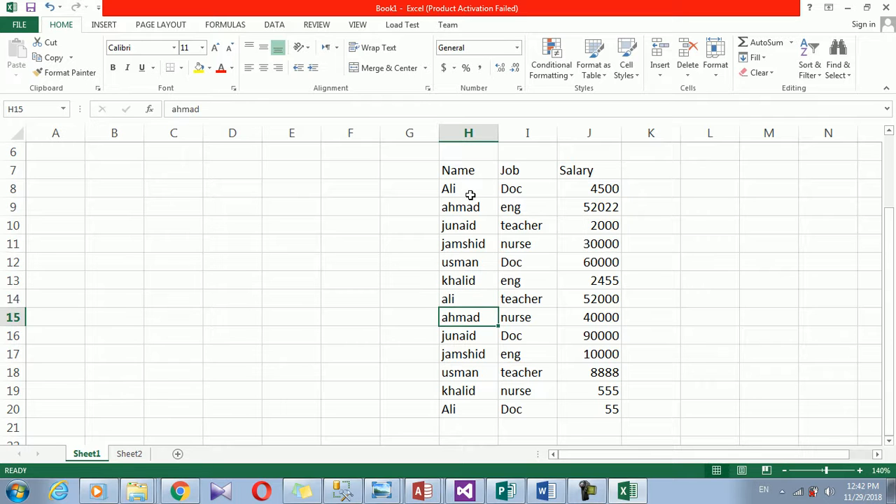
# - Reopen Find from cell H8 and turn off Match entire cell contents, keeping Match case on
pyautogui.click(470, 193)
pyautogui.hotkey('ctrl', 'f')
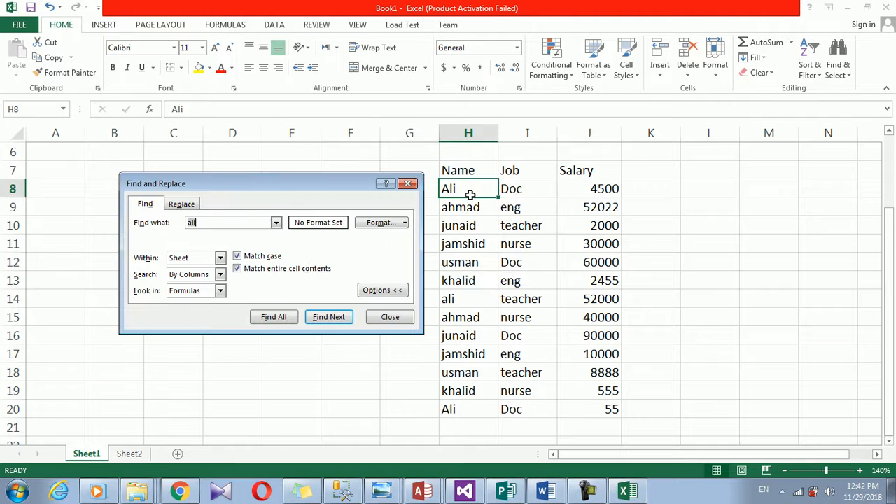
pyautogui.click(249, 272)
pyautogui.moveTo(278, 180); pyautogui.dragTo(254, 162)
pyautogui.click(208, 207)
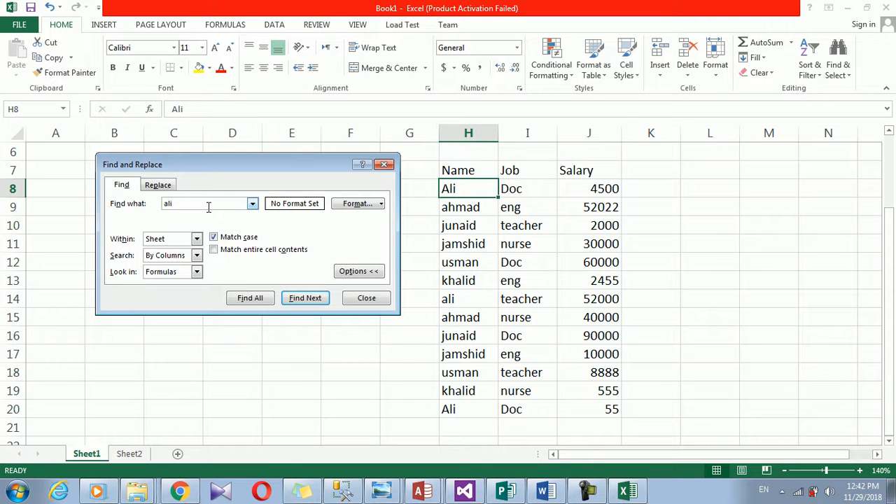
# - Step repeatedly through the case-sensitive, partial-cell matches of the lowercase name in the Name column, and close Find
pyautogui.click(320, 301)
pyautogui.click(323, 307)
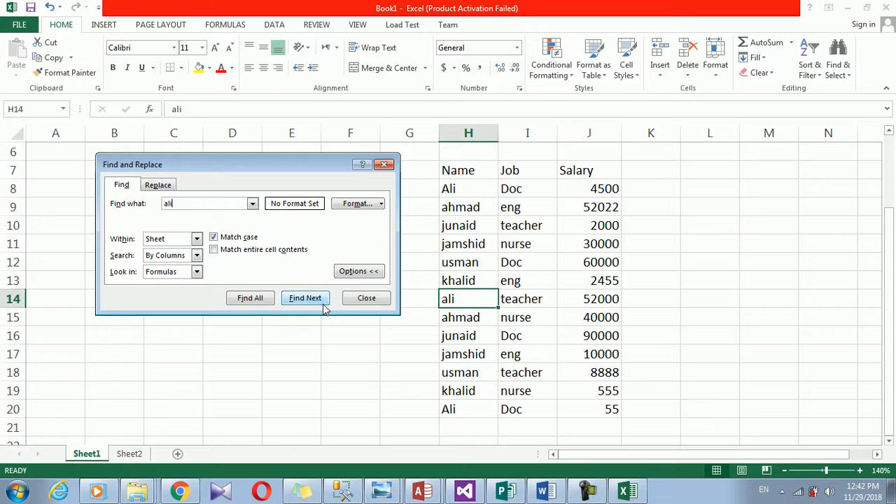
pyautogui.click(324, 307)
pyautogui.click(323, 306)
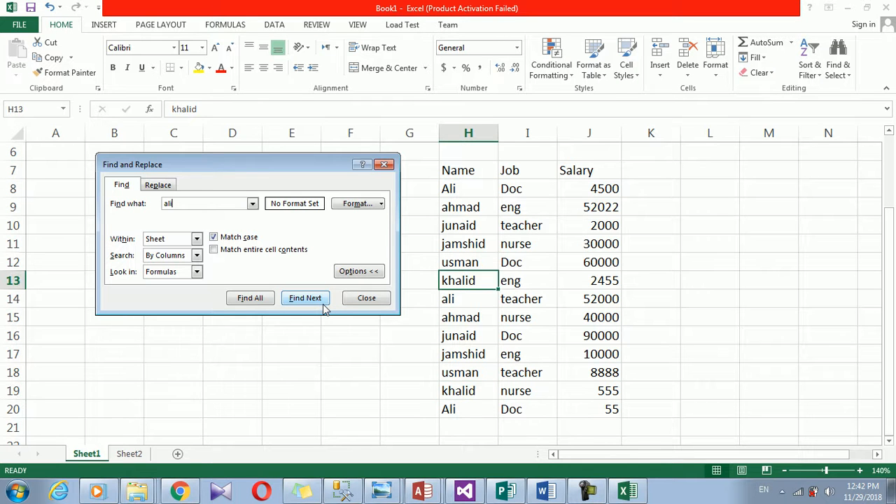
pyautogui.click(324, 306)
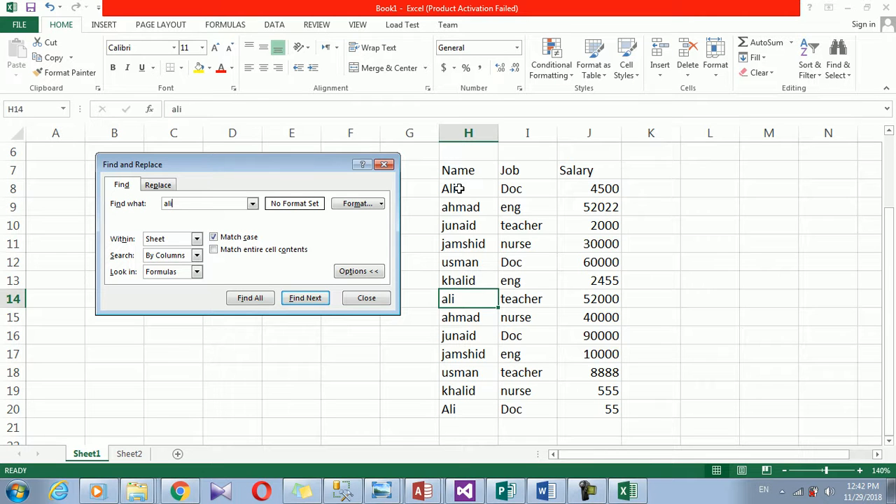
pyautogui.click(305, 299)
pyautogui.click(305, 300)
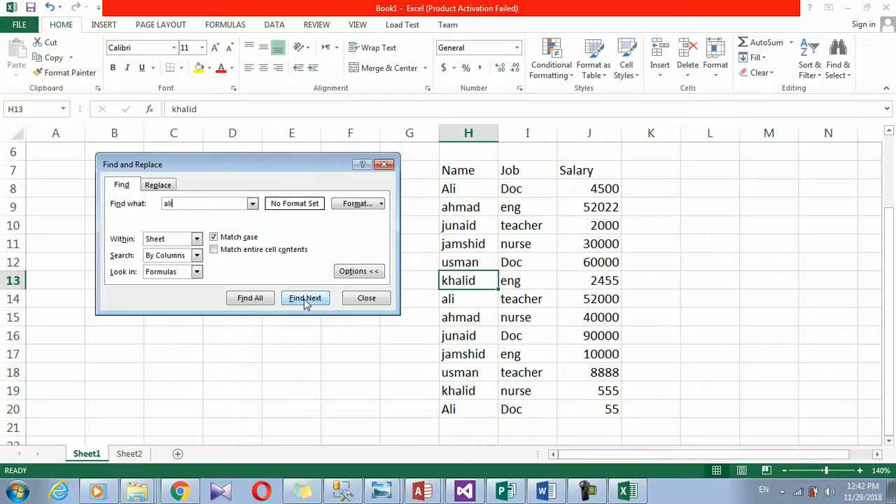
pyautogui.click(305, 299)
pyautogui.click(305, 299)
pyautogui.click(305, 300)
pyautogui.click(306, 300)
pyautogui.click(306, 299)
pyautogui.click(306, 300)
pyautogui.click(384, 164)
# - Undo the lowercase edit of the name in H14
pyautogui.click(280, 201)
pyautogui.hotkey('ctrl', 'z')
pyautogui.hotkey('ctrl', 'z')
pyautogui.hotkey('ctrl', 'z')
pyautogui.hotkey('ctrl', 'z')
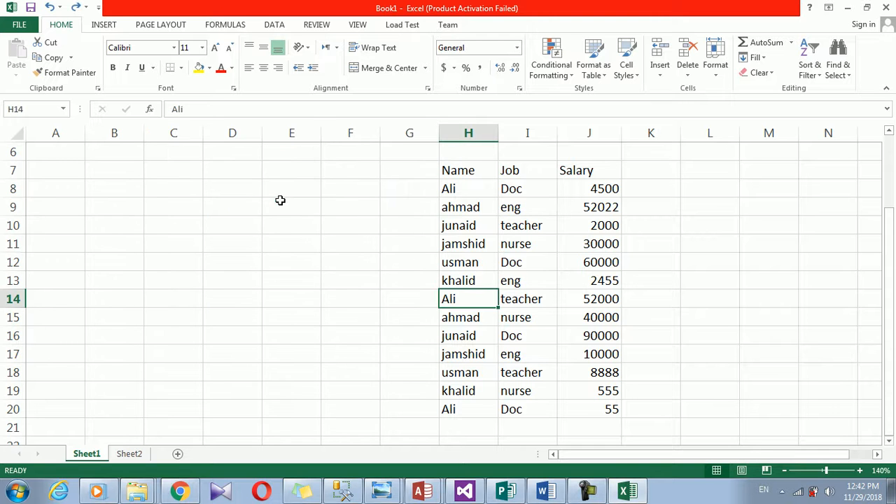
# - Restore the deleted block of repeated names in C8:F15 and reopen Find from cell F10, clear of the block
pyautogui.hotkey('ctrl', 'y')
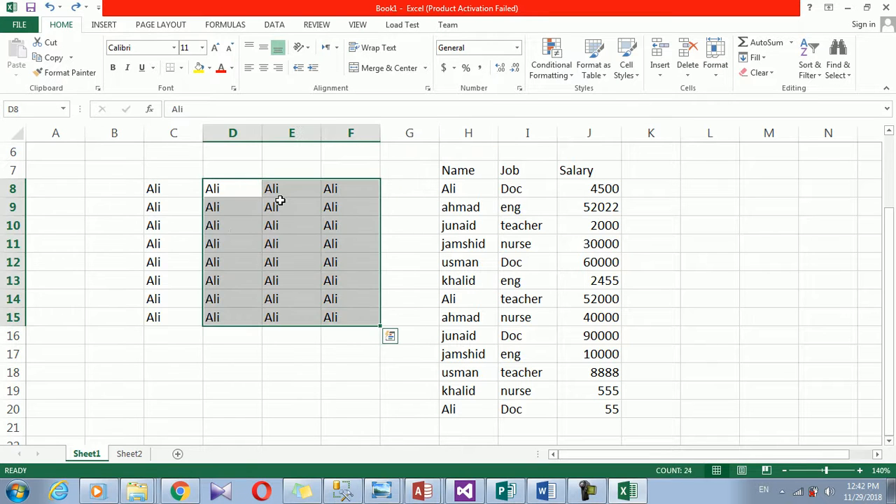
pyautogui.click(352, 227)
pyautogui.hotkey('ctrl', 'f')
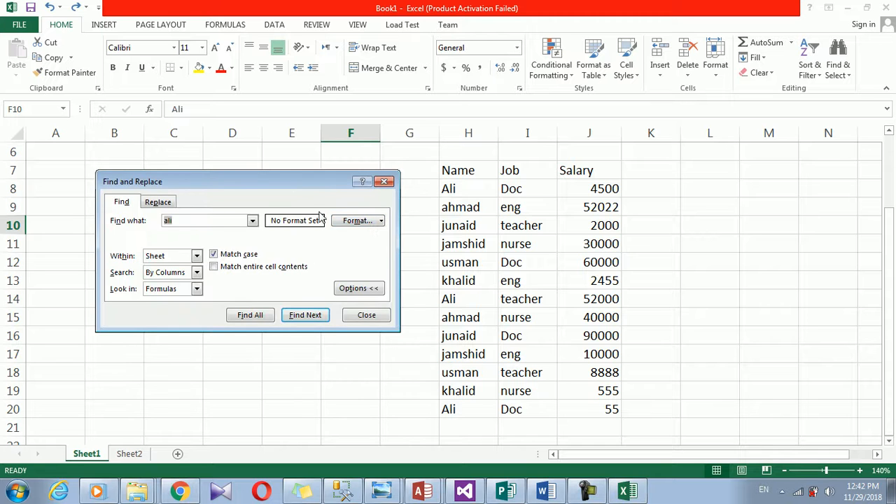
pyautogui.moveTo(304, 186); pyautogui.dragTo(624, 197)
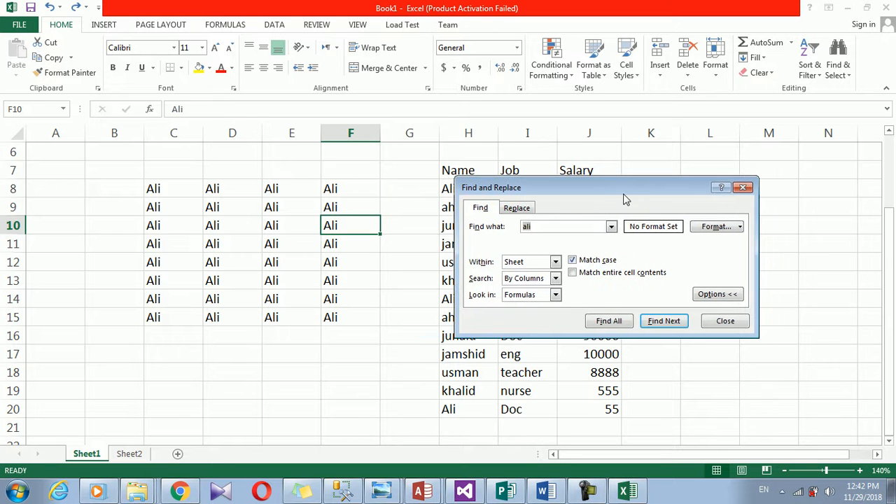
# - Step repeatedly through the sheet's matches for the lowercase name by columns, with Match case on and entire-cell matching off
pyautogui.click(666, 324)
pyautogui.click(664, 324)
pyautogui.click(664, 327)
pyautogui.click(665, 326)
pyautogui.click(707, 322)
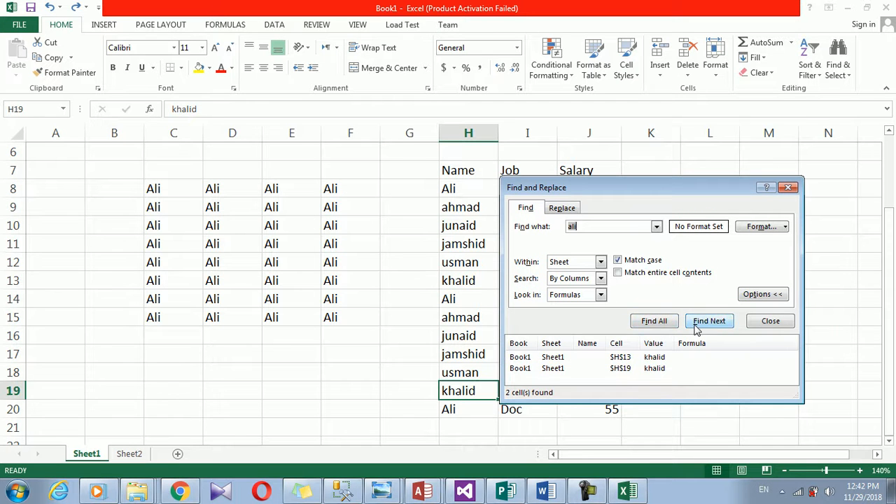
pyautogui.click(707, 322)
pyautogui.click(707, 322)
pyautogui.click(696, 327)
pyautogui.click(697, 327)
pyautogui.click(697, 327)
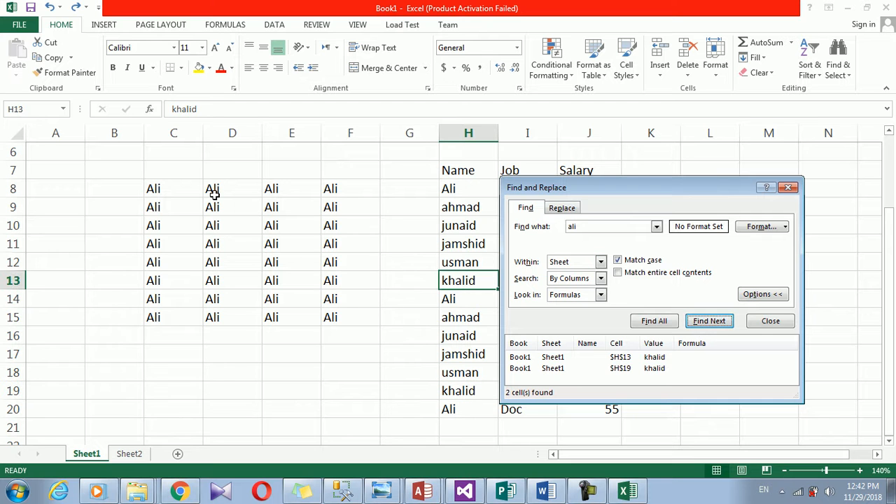
# - Turn off Match case and step through the matches of the same name, continuing into column C of the block
pyautogui.click(651, 260)
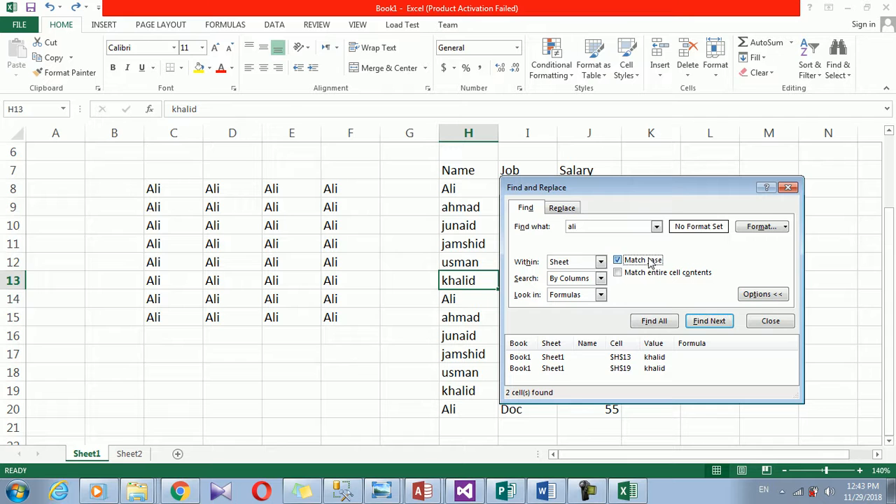
pyautogui.click(712, 322)
pyautogui.click(712, 322)
pyautogui.click(712, 322)
pyautogui.click(712, 322)
pyautogui.click(712, 322)
pyautogui.click(712, 322)
pyautogui.click(712, 322)
pyautogui.click(712, 322)
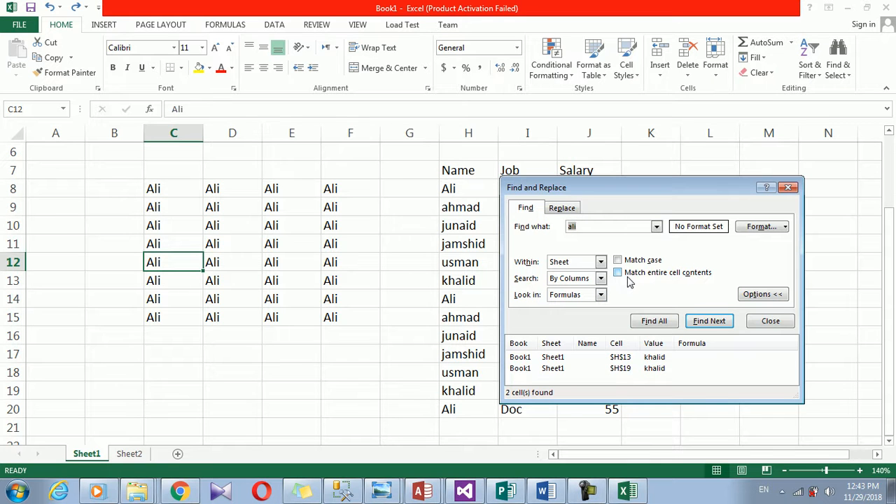
# - Turn on Match entire cell contents, step through the matches in columns C and D, and close Find
pyautogui.click(626, 277)
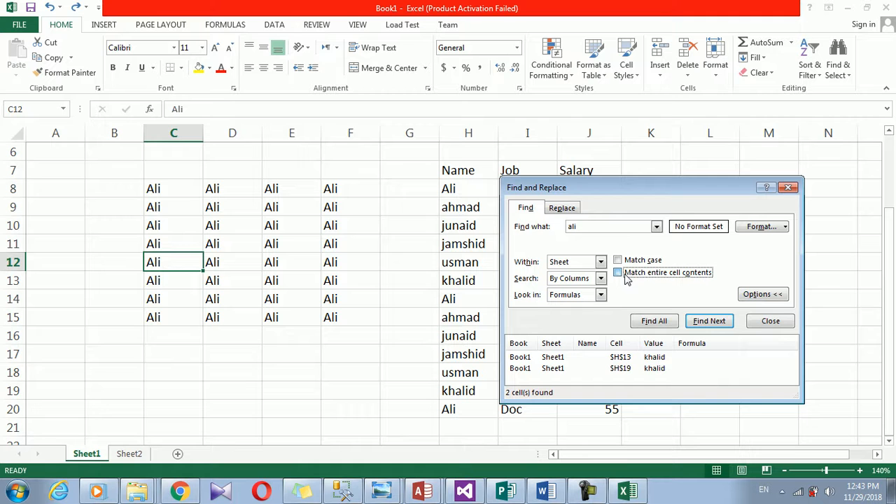
pyautogui.click(721, 321)
pyautogui.click(721, 321)
pyautogui.click(721, 322)
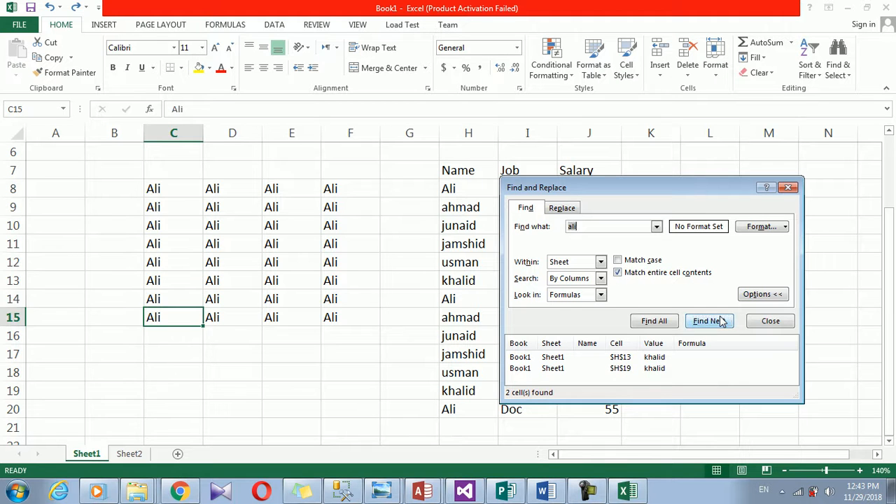
pyautogui.click(721, 321)
pyautogui.click(721, 321)
pyautogui.click(721, 321)
pyautogui.click(721, 321)
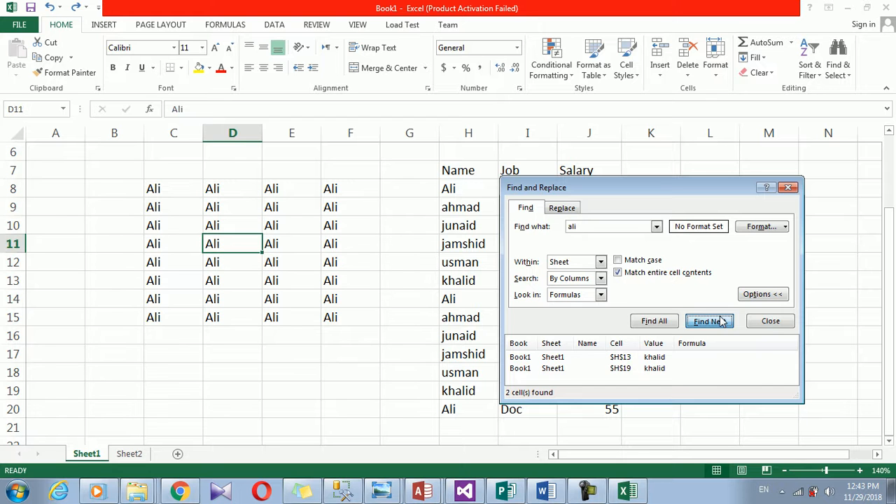
pyautogui.click(721, 321)
pyautogui.click(770, 321)
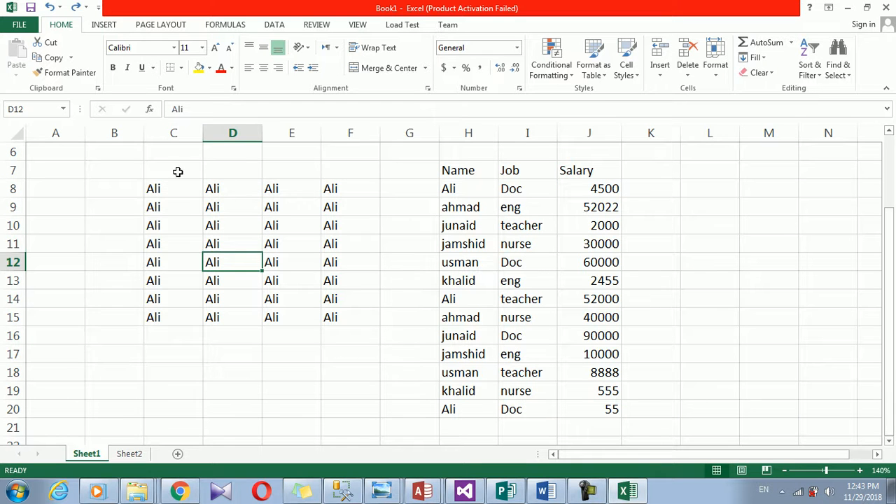
# - Clear the block of names in C8:F15 and reopen Find from cell I10, away from the Name column
pyautogui.moveTo(140, 175); pyautogui.dragTo(328, 320)
pyautogui.press('Delete')
pyautogui.click(536, 224)
pyautogui.hotkey('ctrl', 'f')
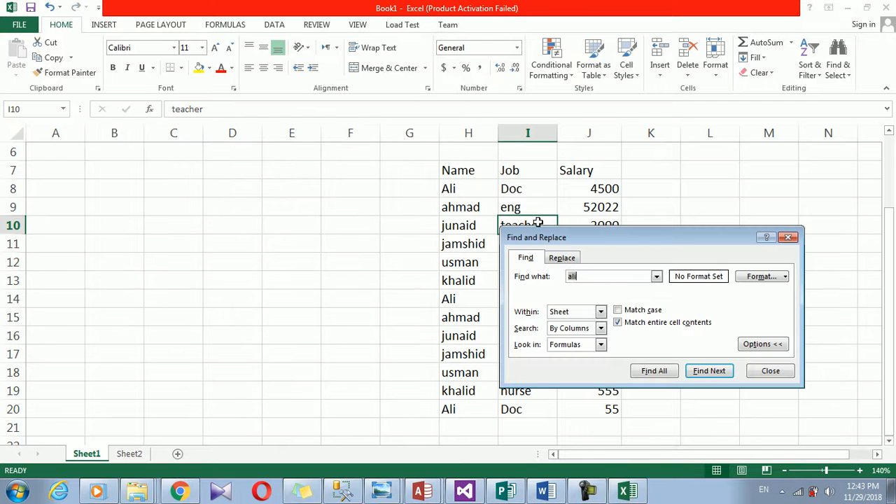
pyautogui.moveTo(566, 236); pyautogui.dragTo(645, 159)
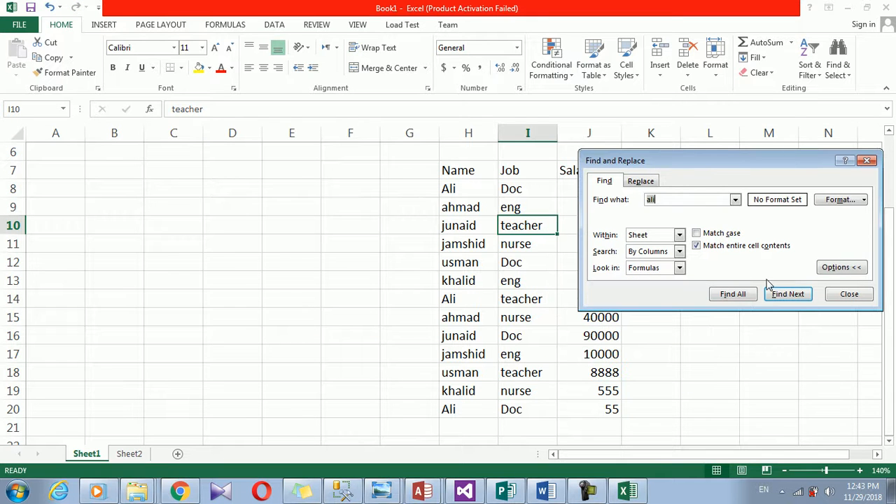
# - Cycle through the entire-cell matches of the name in the Name column, keeping the Find dialog clear of the table
pyautogui.click(798, 295)
pyautogui.click(798, 295)
pyautogui.click(798, 295)
pyautogui.click(798, 296)
pyautogui.click(788, 294)
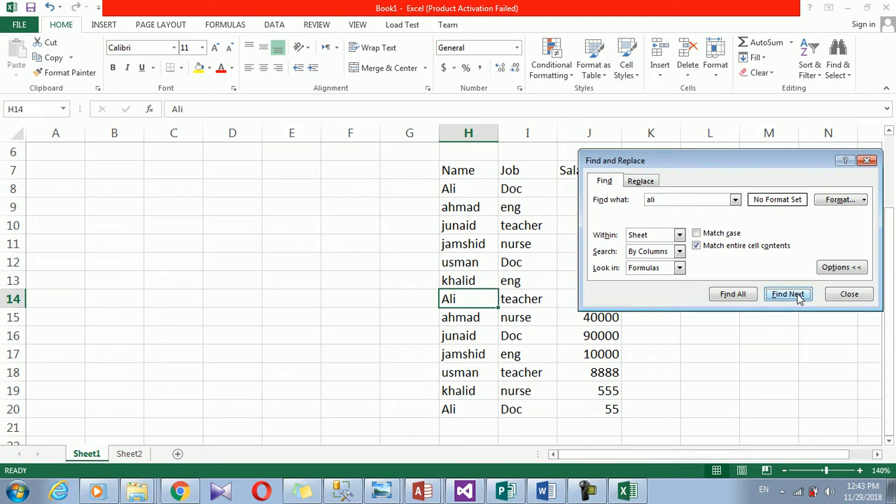
pyautogui.click(788, 294)
pyautogui.click(798, 296)
pyautogui.click(798, 296)
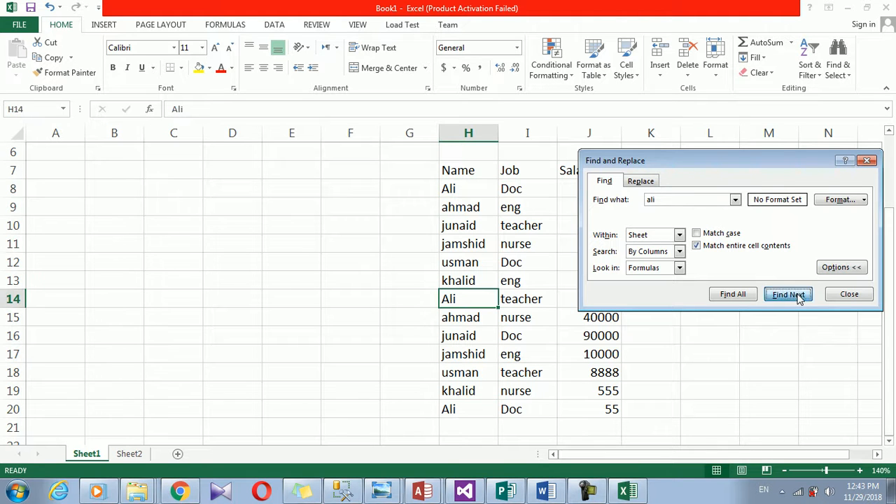
pyautogui.moveTo(645, 170)
pyautogui.mouseDown()
pyautogui.moveTo(426, 236)
pyautogui.moveTo(184, 168)
pyautogui.mouseUp()
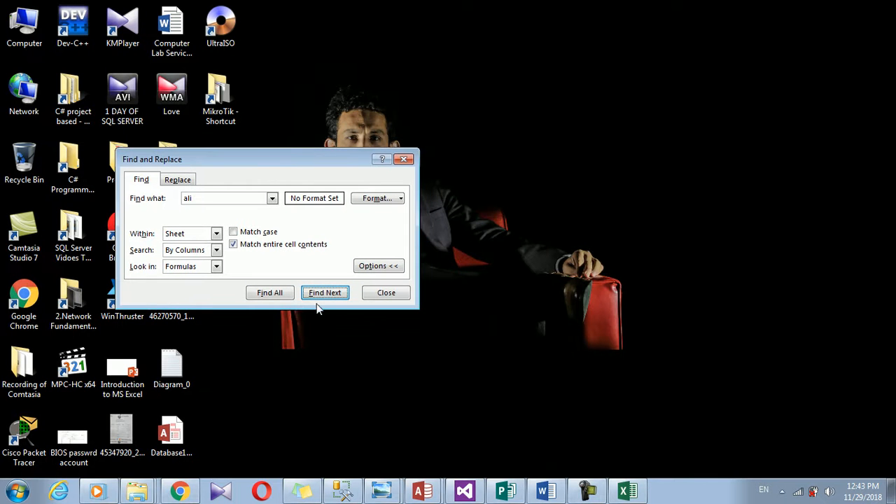
pyautogui.click(636, 493)
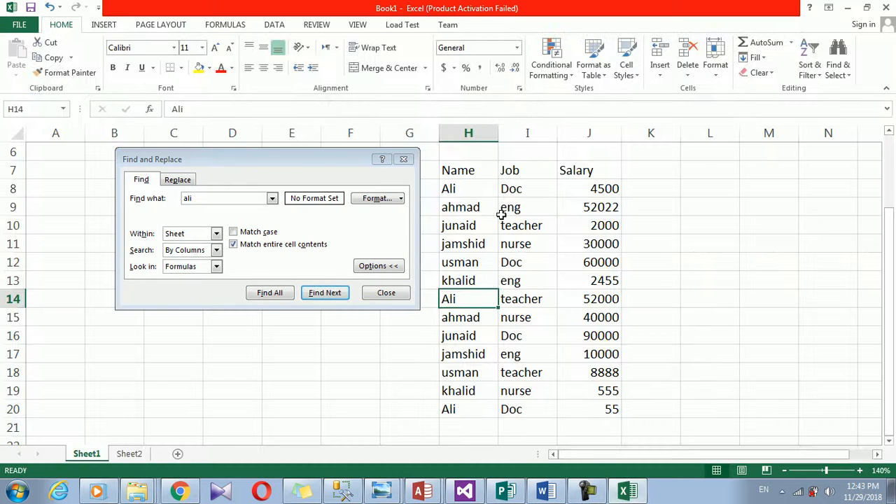
pyautogui.moveTo(335, 165); pyautogui.dragTo(230, 170)
pyautogui.click(223, 301)
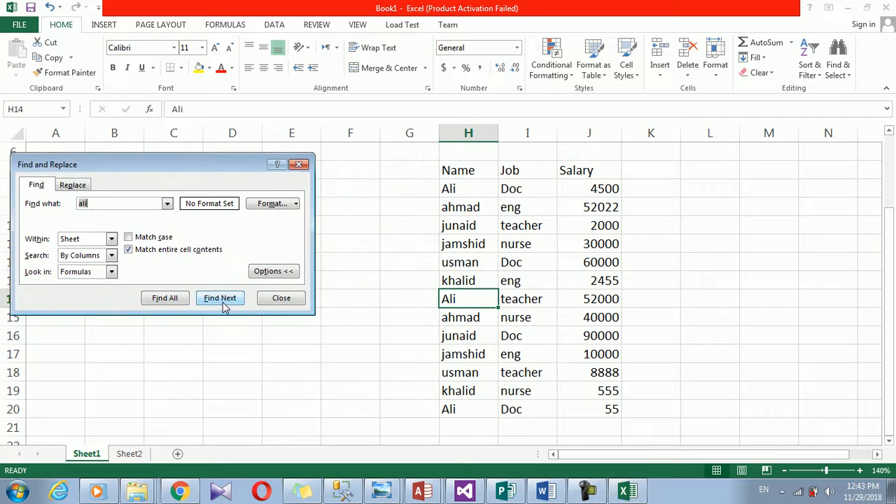
pyautogui.click(223, 301)
pyautogui.click(222, 301)
pyautogui.click(222, 301)
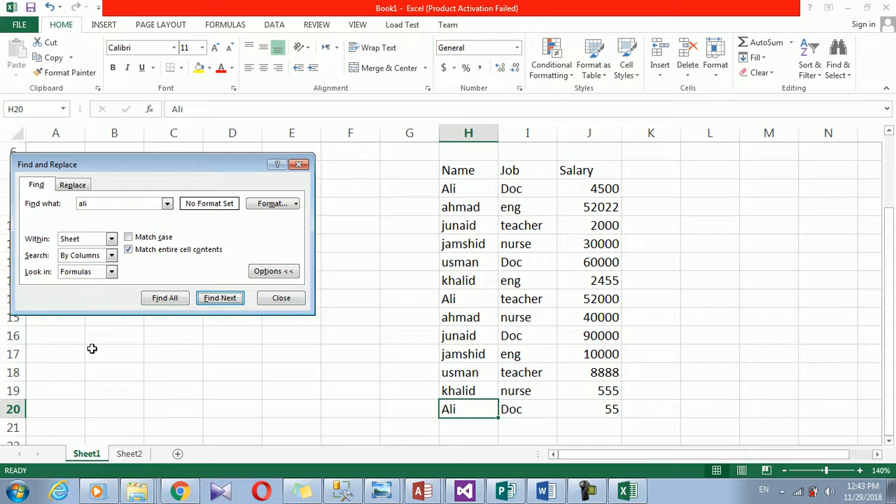
# - Turn off Match entire cell contents, step to a partial match in the Name column, and turn the option back on
pyautogui.click(161, 252)
pyautogui.click(231, 298)
pyautogui.click(231, 298)
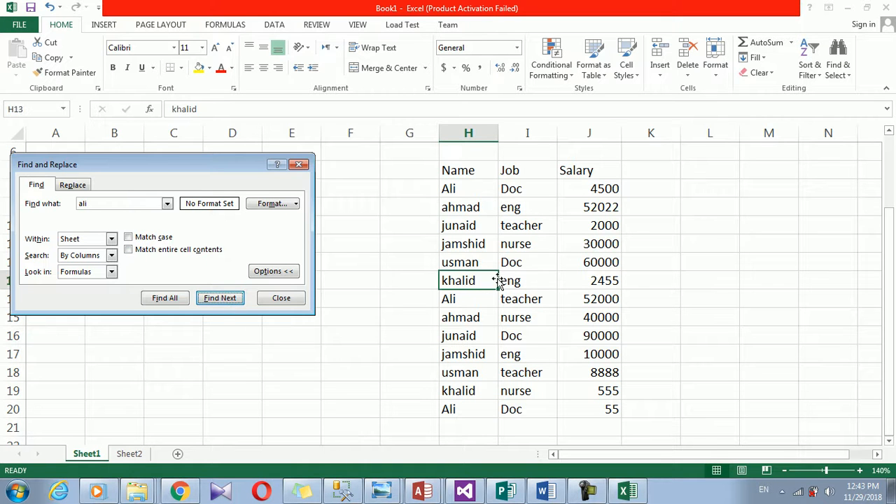
pyautogui.click(189, 255)
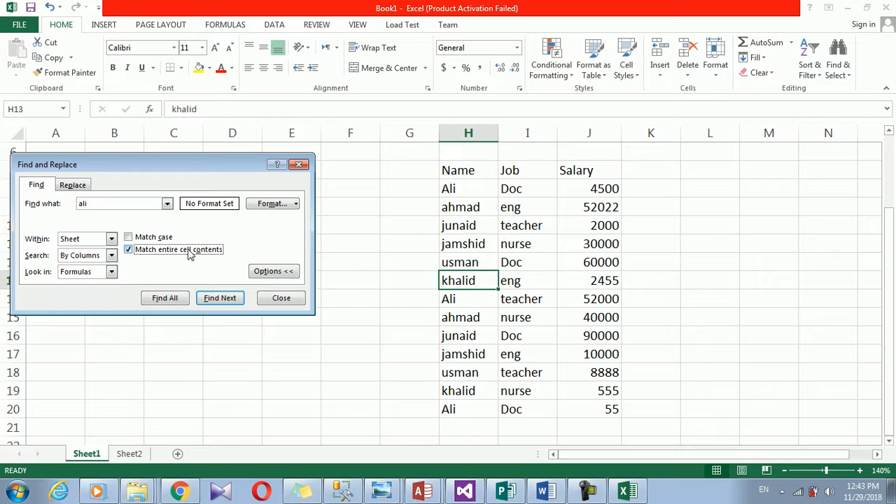
pyautogui.click(112, 203)
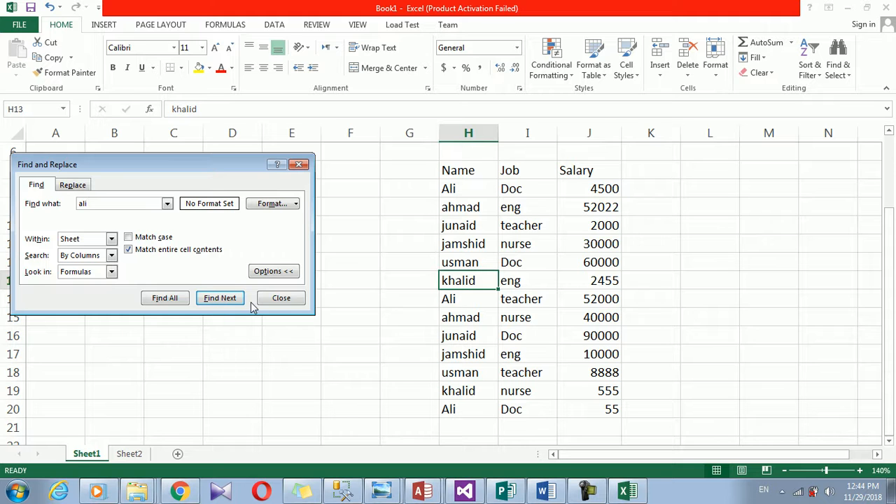
# - Set Look in to Values and search the sheet for 5 with Match entire cell contents on
pyautogui.click(114, 272)
pyautogui.click(116, 273)
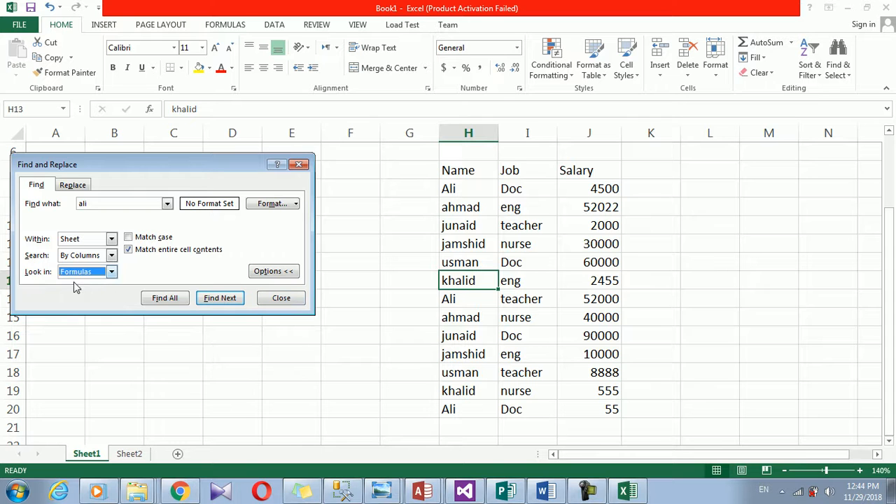
pyautogui.click(112, 272)
pyautogui.click(78, 290)
pyautogui.doubleClick(126, 201)
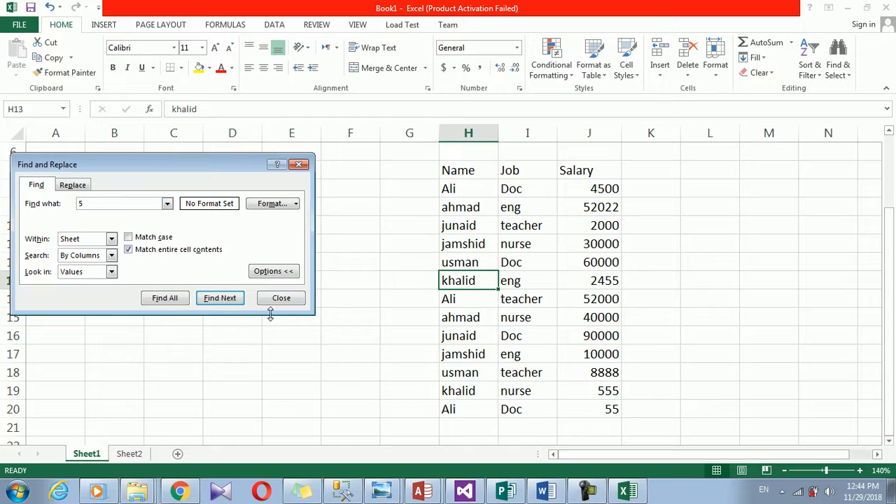
pyautogui.click(222, 299)
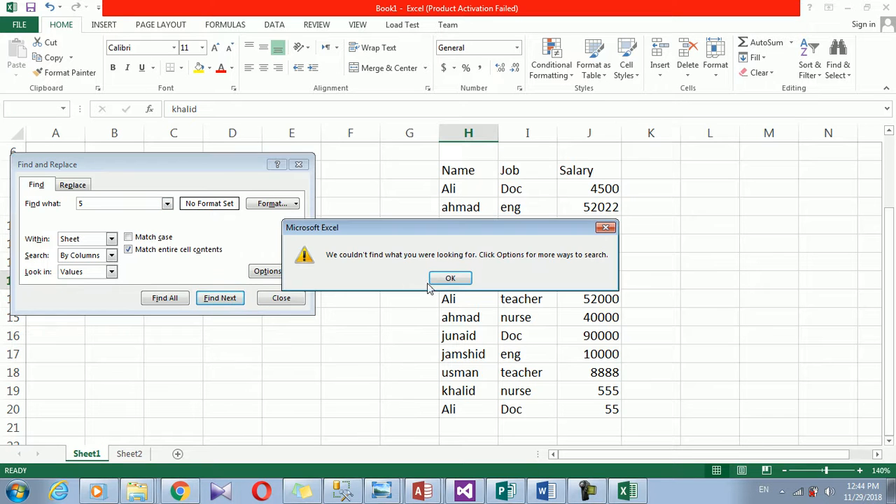
pyautogui.click(448, 280)
# - Turn off Match entire cell contents, step through the Salary values containing 5, and close Find
pyautogui.click(165, 250)
pyautogui.click(213, 298)
pyautogui.click(213, 298)
pyautogui.click(213, 298)
pyautogui.click(214, 298)
pyautogui.click(213, 298)
pyautogui.click(214, 298)
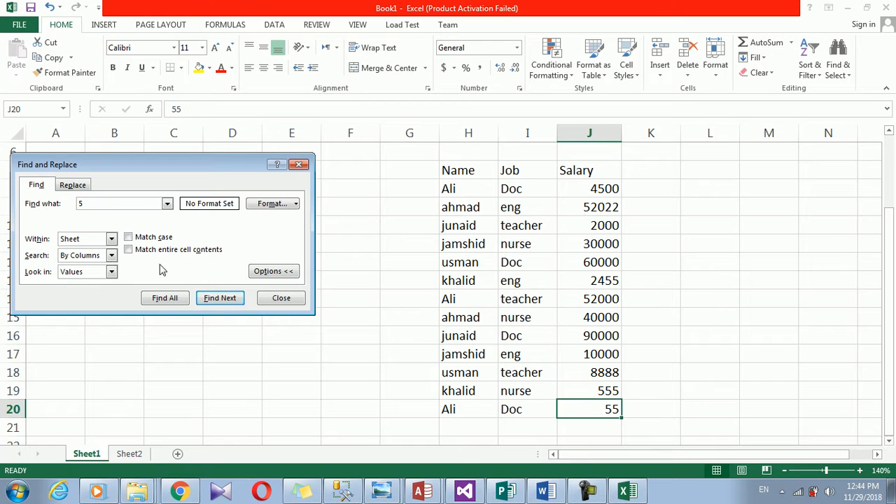
pyautogui.click(112, 271)
pyautogui.click(117, 272)
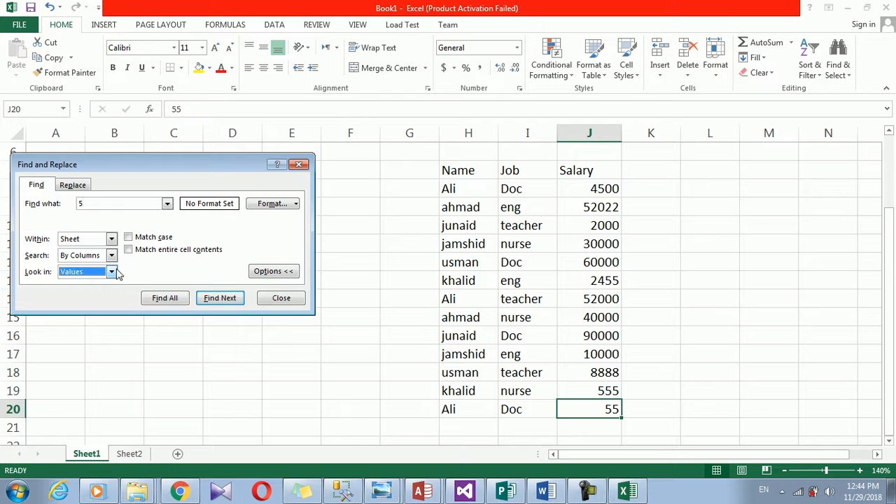
pyautogui.click(114, 272)
pyautogui.click(274, 299)
# - Enter the formula =5+5 in cell C10 and reselect the cell to view its formula
pyautogui.click(458, 353)
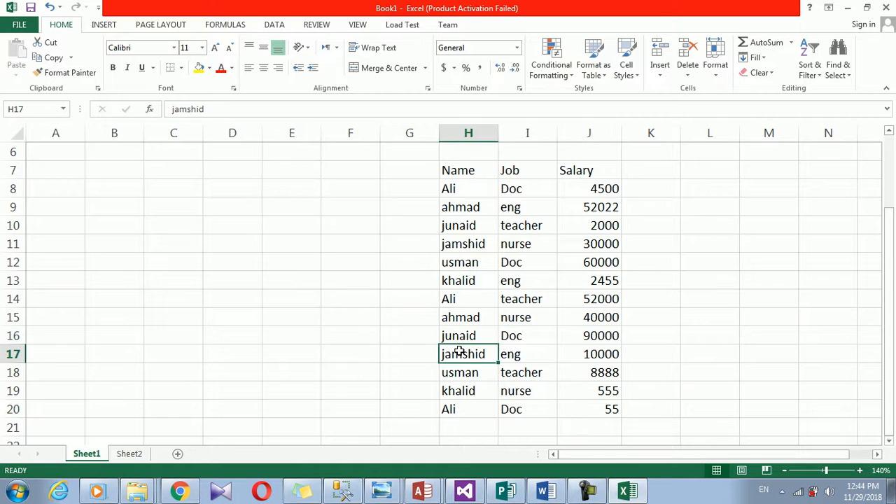
pyautogui.click(298, 294)
pyautogui.click(210, 240)
pyautogui.click(181, 227)
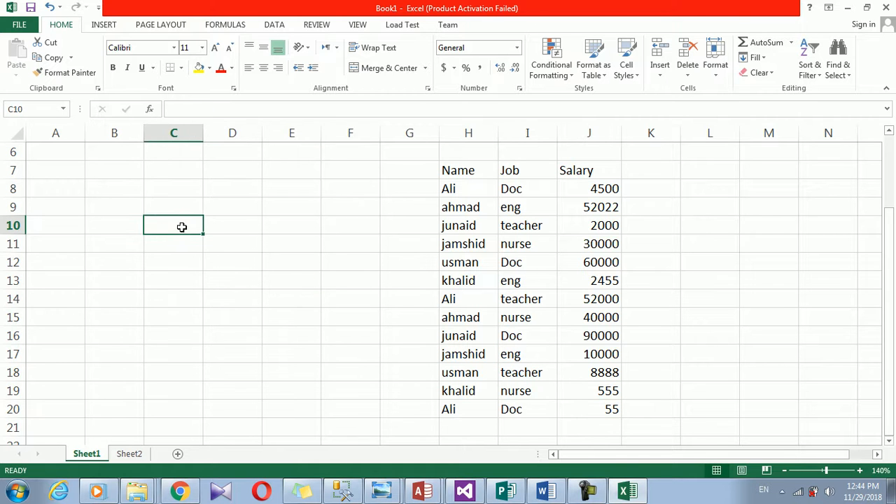
pyautogui.write('=5+5')
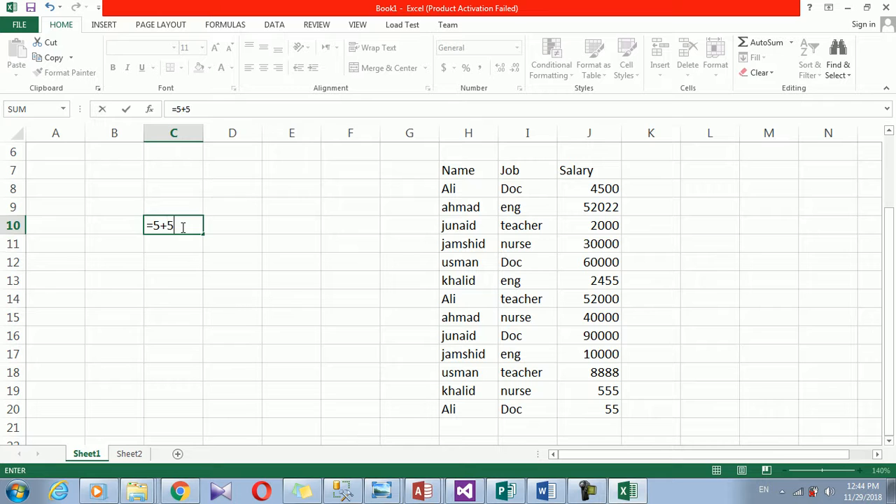
pyautogui.press('Return')
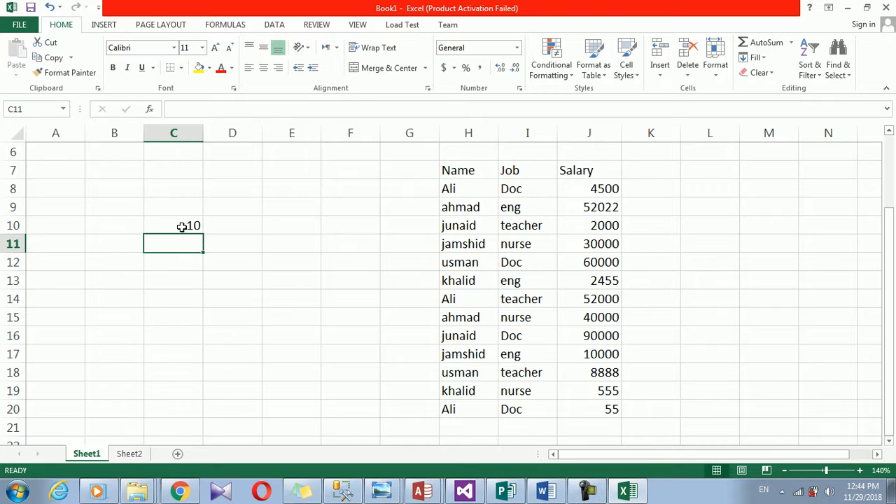
pyautogui.click(185, 225)
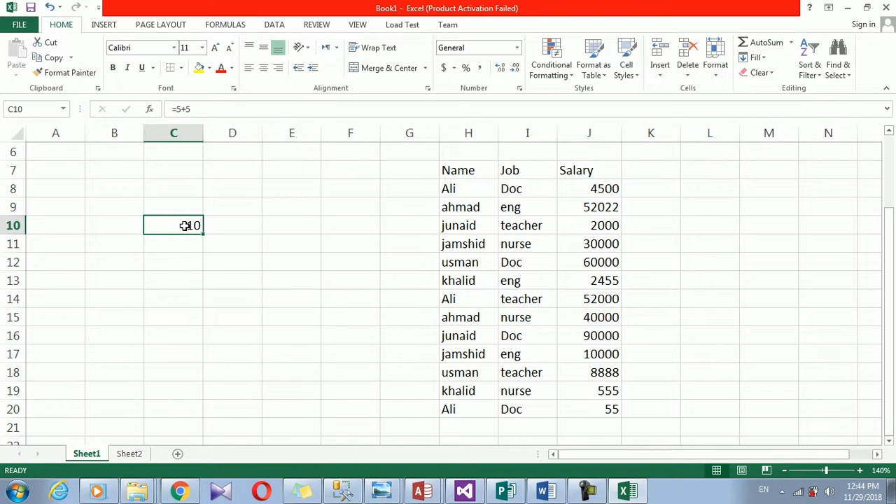
# - Enter a formula in cell D10 that begins with =4 and evaluates to 8
pyautogui.click(224, 220)
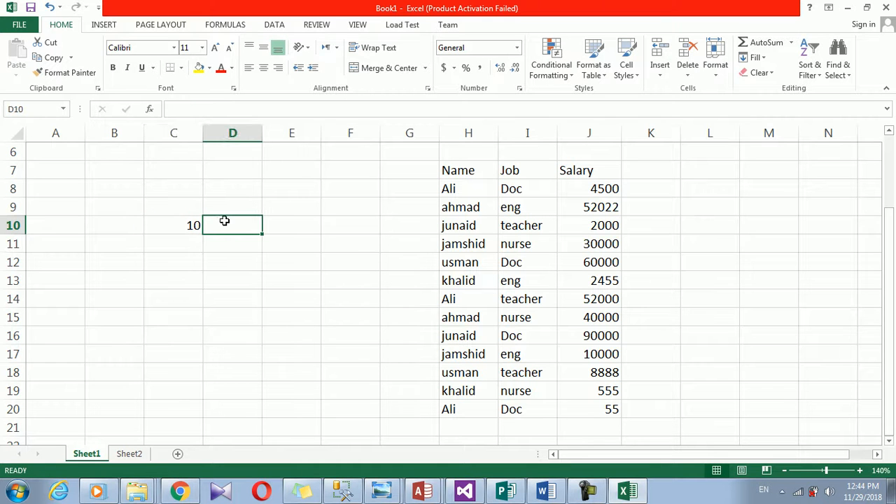
pyautogui.write('=4')
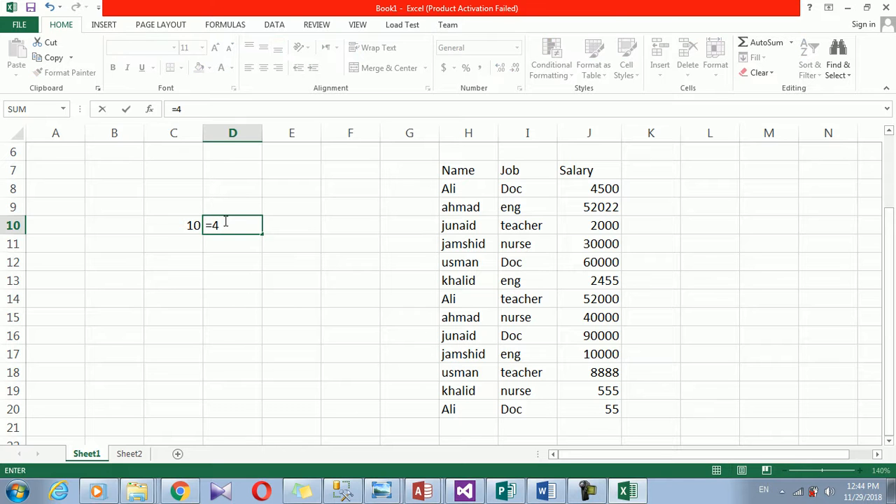
pyautogui.press('Return')
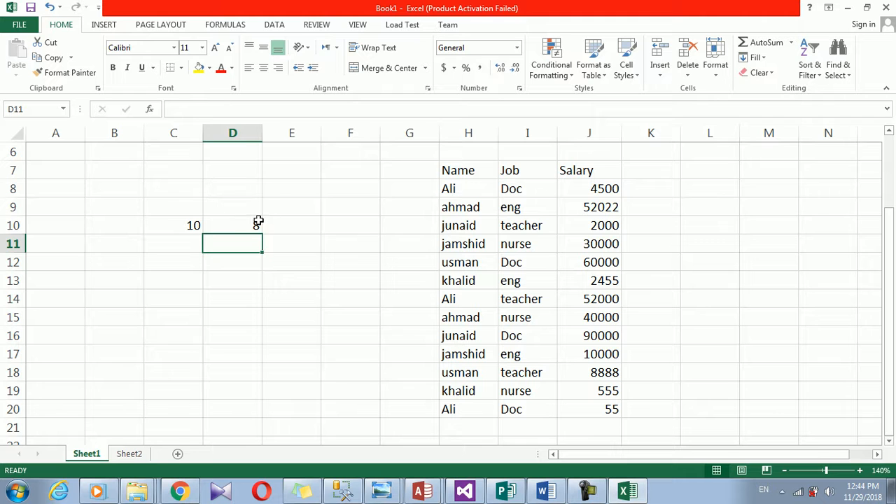
# - Enter the formula =5+3 in cell E10
pyautogui.click(282, 221)
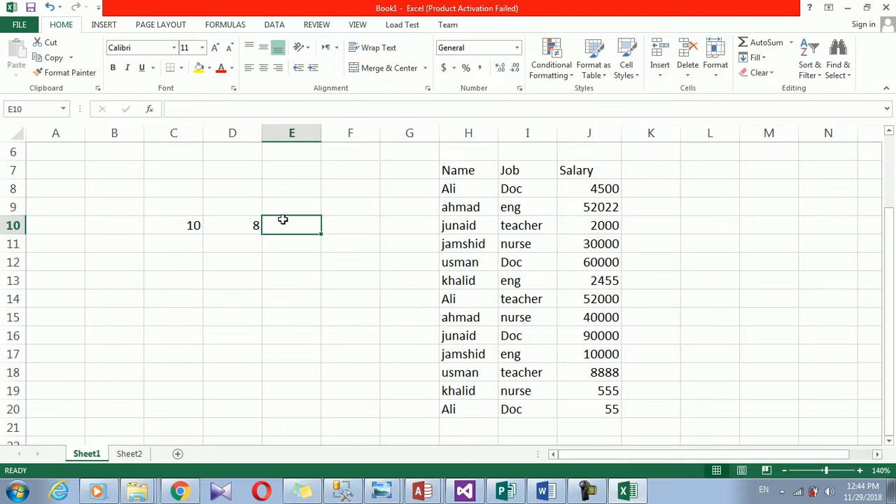
pyautogui.write('=5')
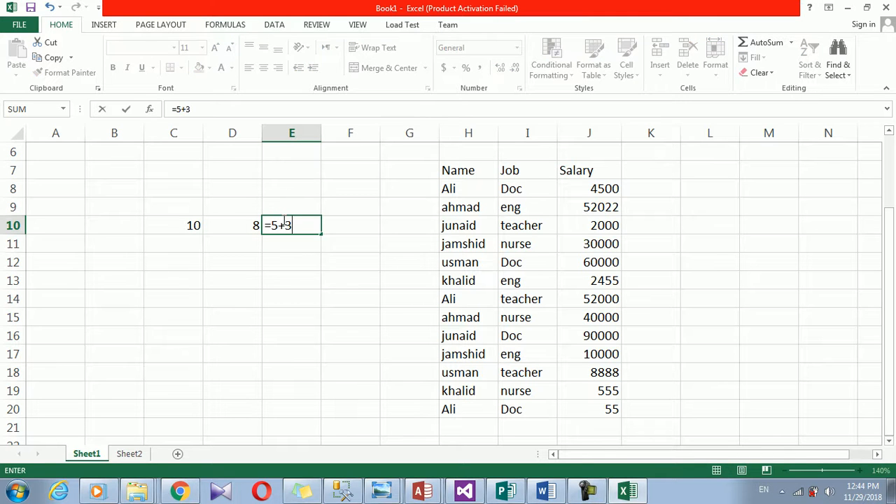
pyautogui.write('+3')
pyautogui.press('Return')
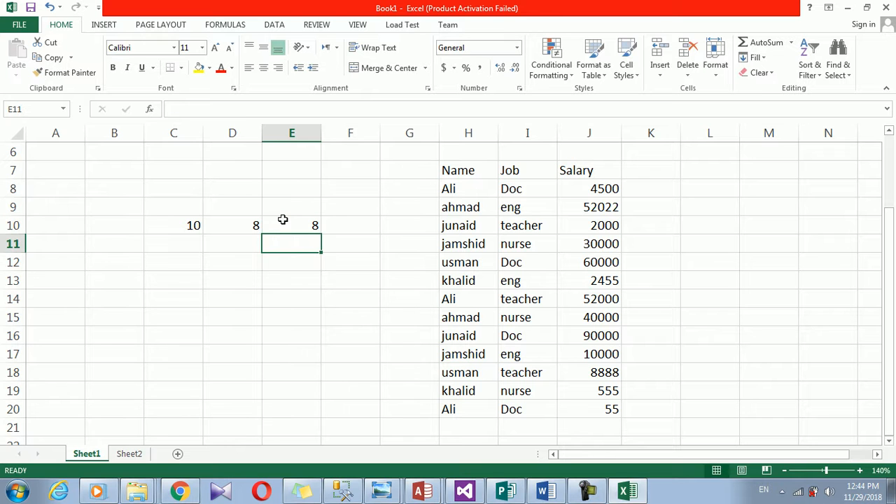
# - Enter the plain-text labels 4+4 in D9, 5+3 in E9 and 5+5 in C9 above the formula cells
pyautogui.click(240, 203)
pyautogui.write('4+4')
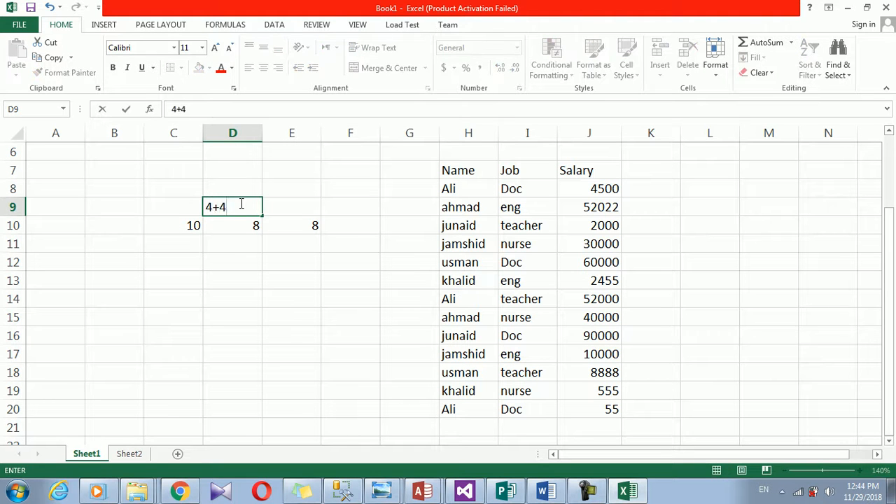
pyautogui.click(255, 238)
pyautogui.click(287, 205)
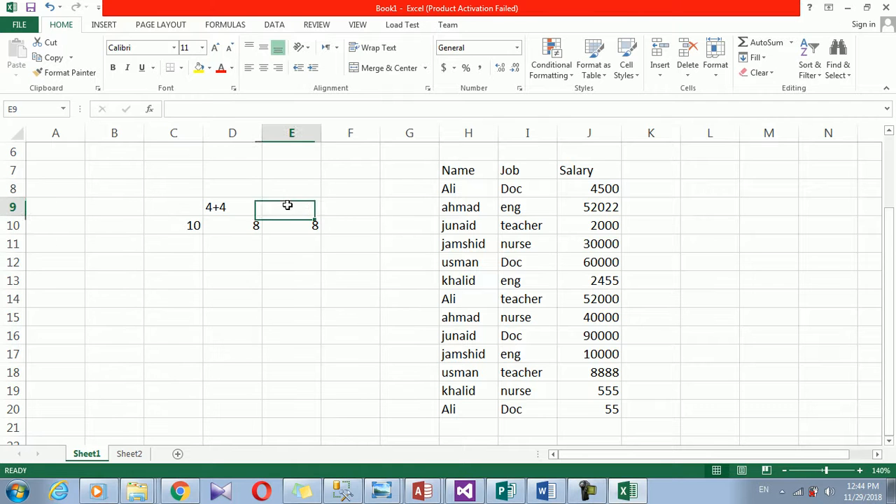
pyautogui.write('4')
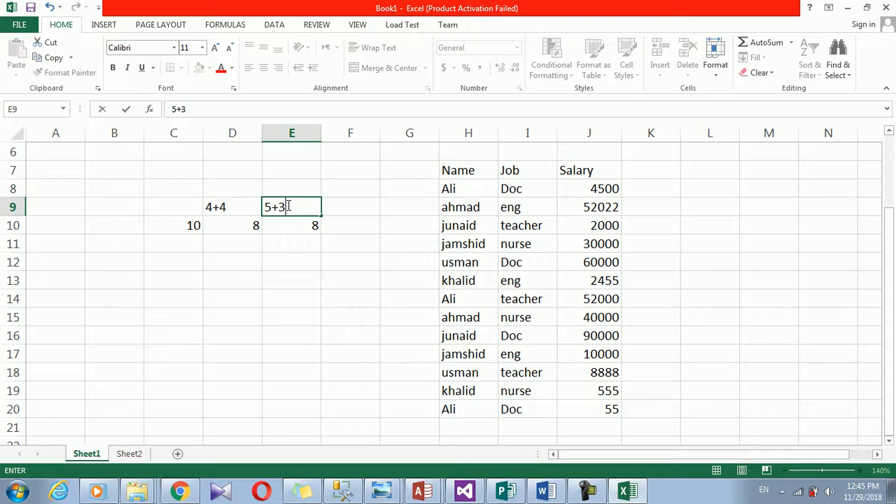
pyautogui.click(258, 244)
pyautogui.click(169, 207)
pyautogui.write('5')
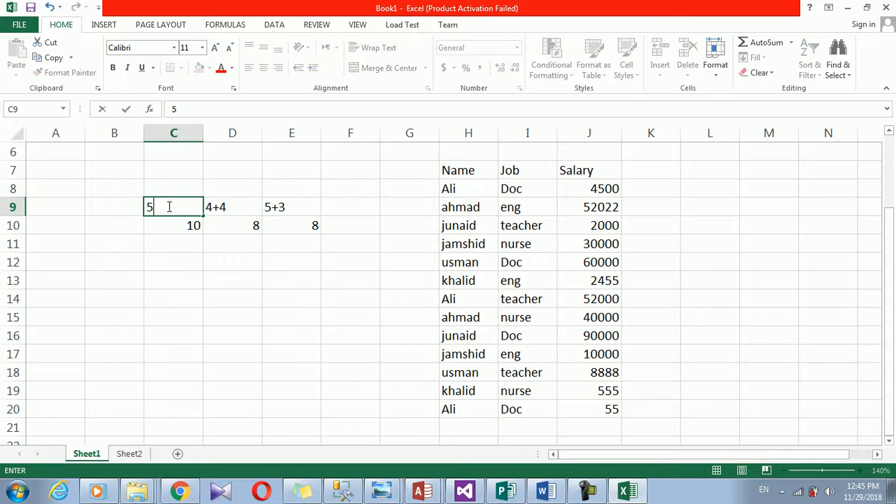
pyautogui.click(162, 242)
pyautogui.click(189, 210)
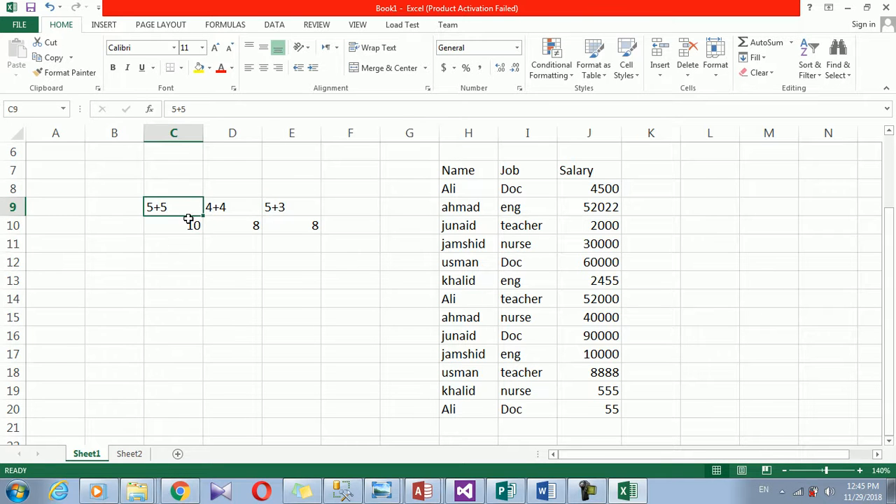
# - Select the formula cells C10, D10 and E10 in turn to check their underlying formulas
pyautogui.click(189, 224)
pyautogui.click(216, 229)
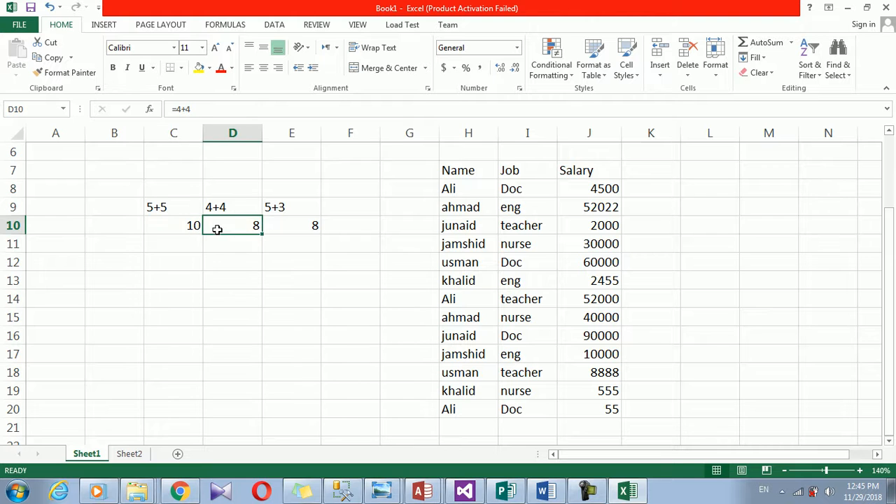
pyautogui.click(270, 227)
pyautogui.click(140, 222)
pyautogui.click(172, 222)
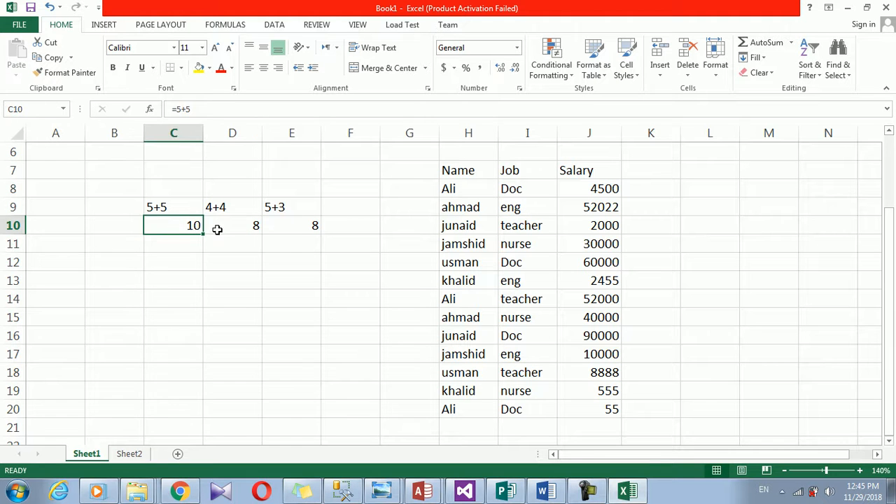
# - Set Find to look in Formulas and step through the sheet's matches for 5, searching by columns
pyautogui.click(245, 246)
pyautogui.hotkey('ctrl', 'f')
pyautogui.write('5')
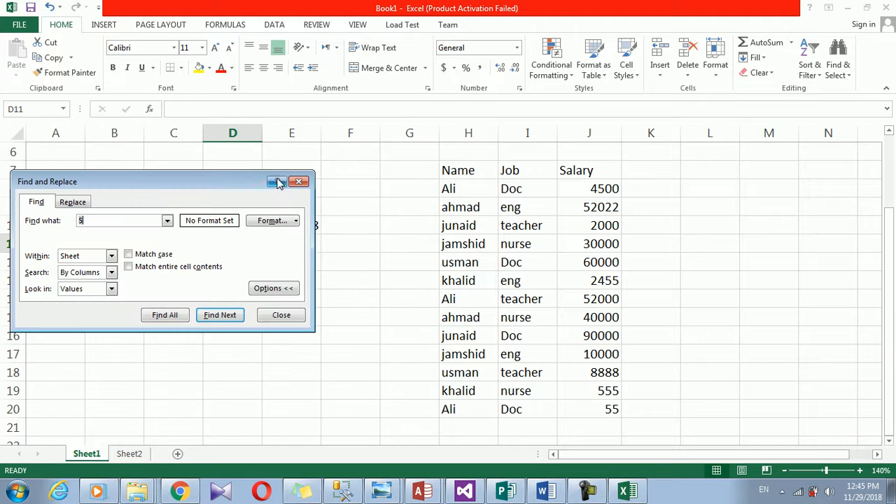
pyautogui.moveTo(190, 186); pyautogui.dragTo(499, 207)
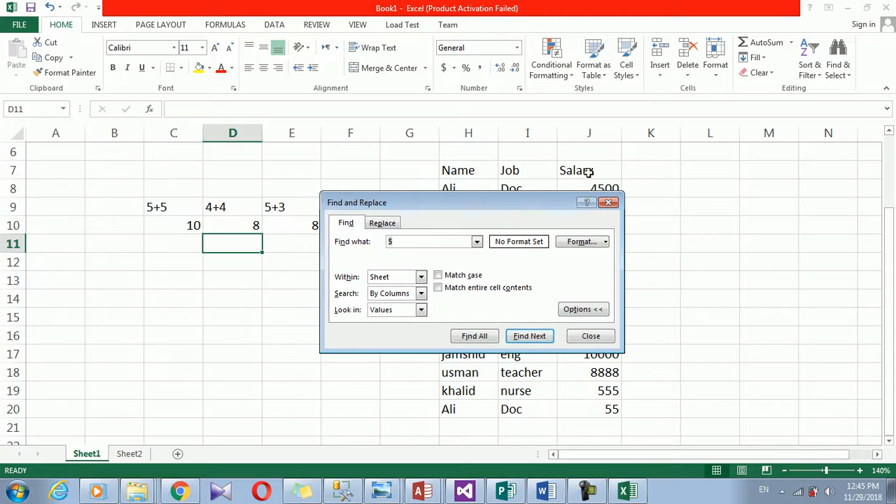
pyautogui.click(421, 310)
pyautogui.click(394, 321)
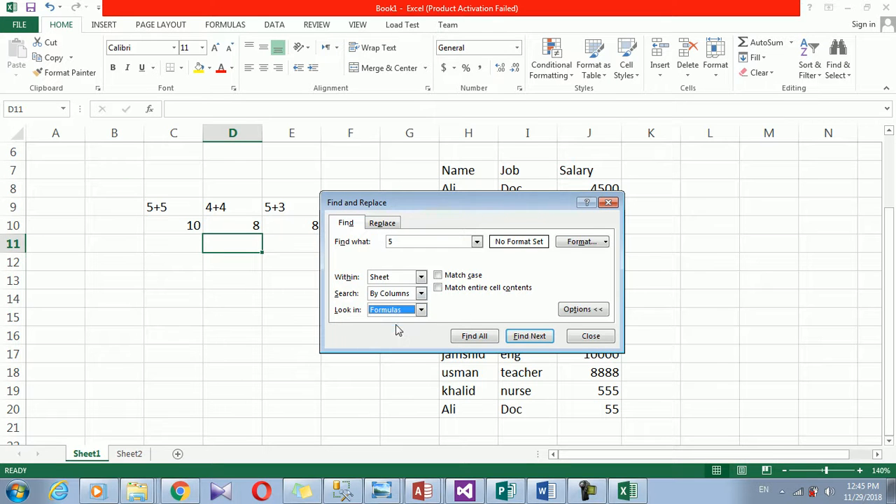
pyautogui.moveTo(446, 204); pyautogui.dragTo(638, 135)
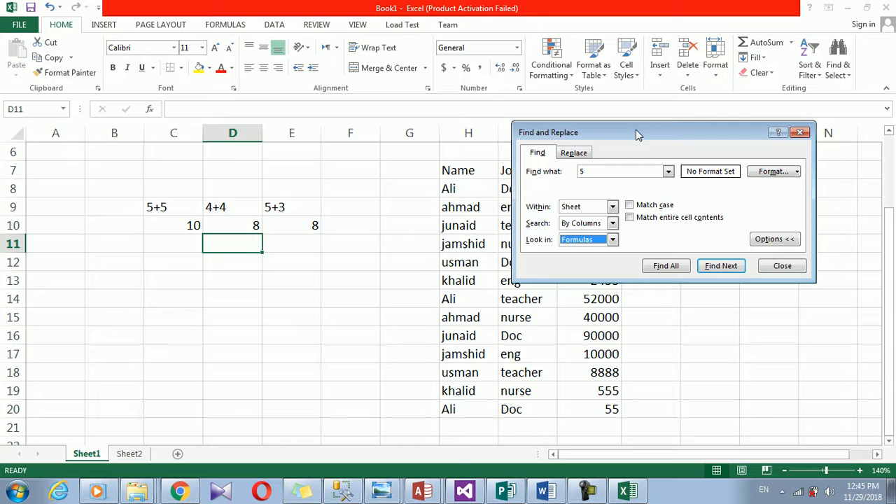
pyautogui.click(600, 171)
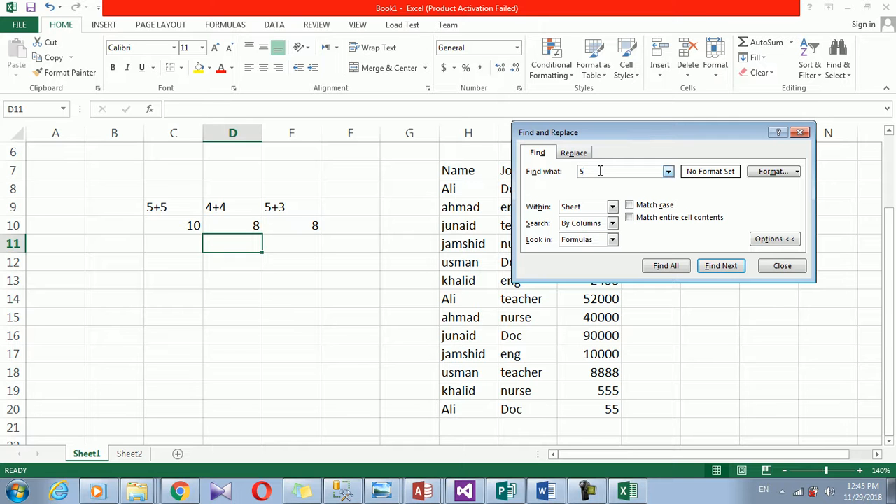
pyautogui.click(720, 266)
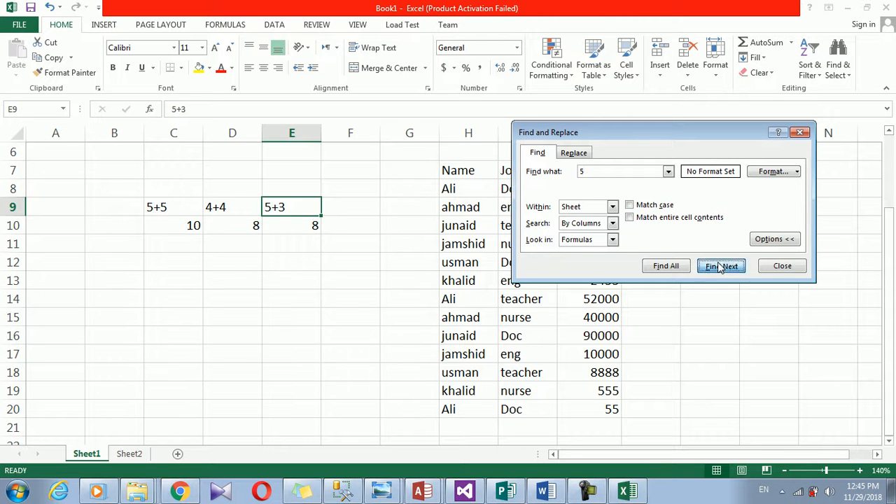
pyautogui.click(720, 266)
pyautogui.click(720, 266)
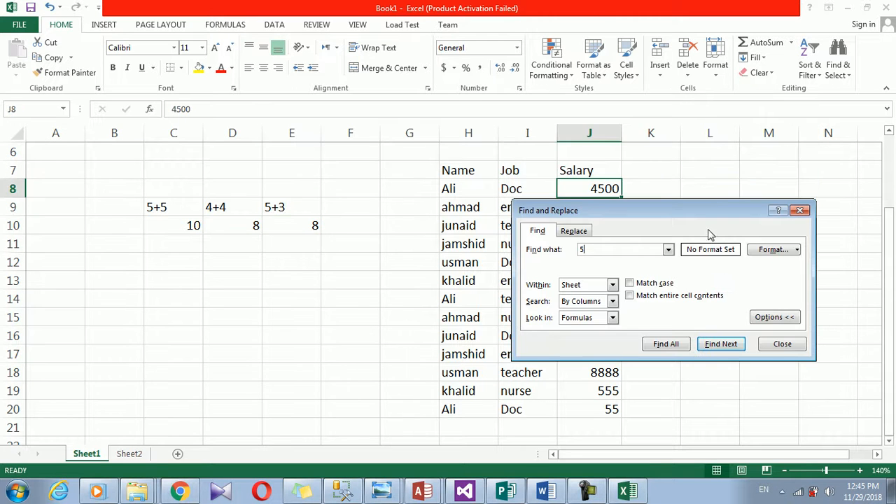
# - Search for 5 in formulas with Match entire cell contents on and the search order set to By Rows
pyautogui.moveTo(716, 212); pyautogui.dragTo(548, 269)
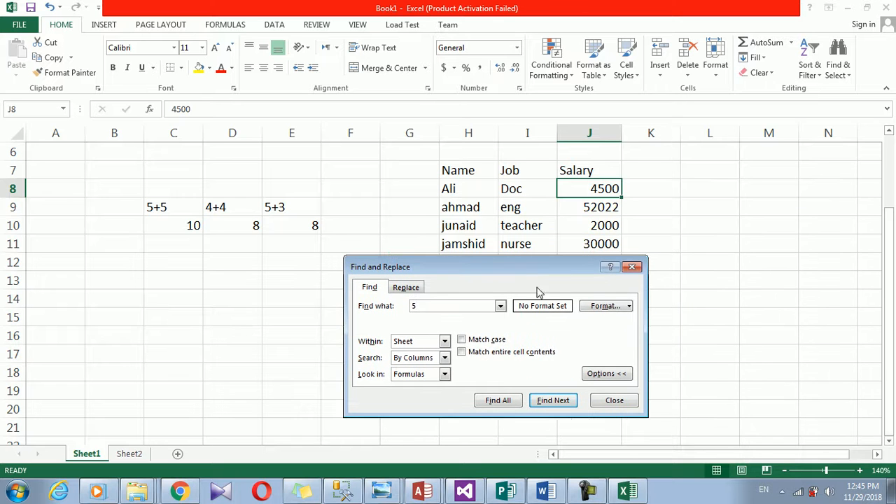
pyautogui.click(505, 351)
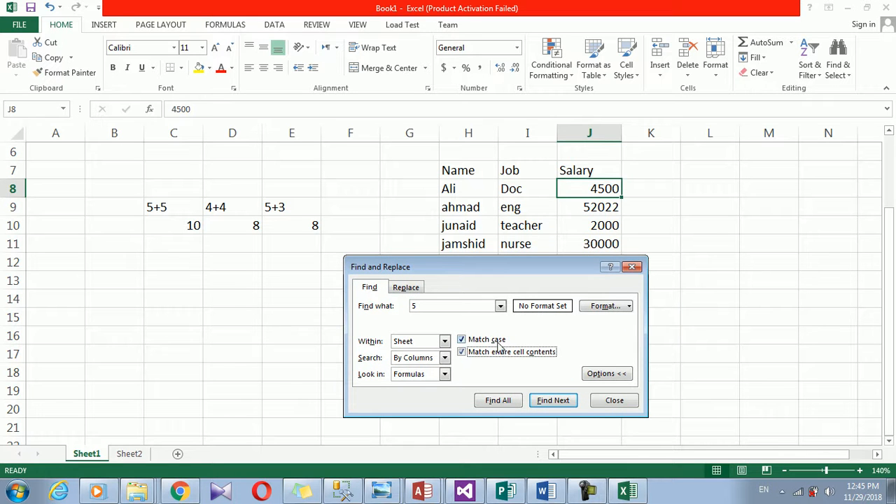
pyautogui.click(558, 401)
pyautogui.click(467, 282)
pyautogui.click(445, 358)
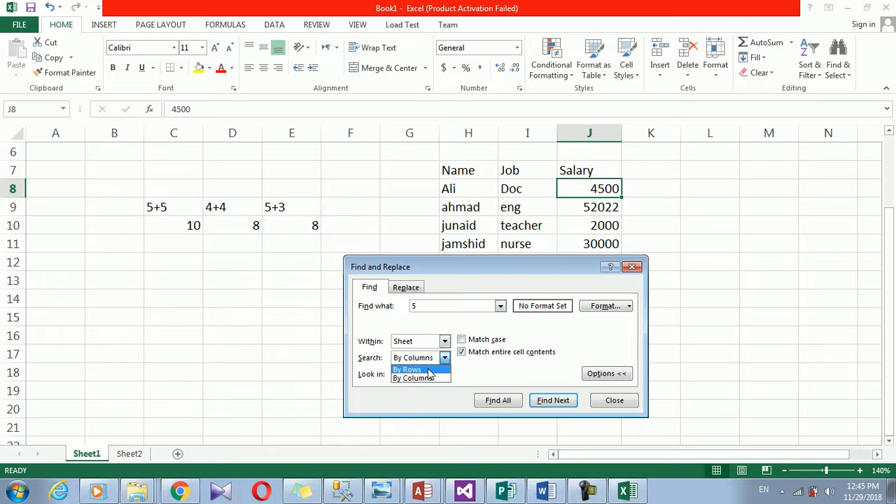
pyautogui.click(432, 369)
pyautogui.click(555, 400)
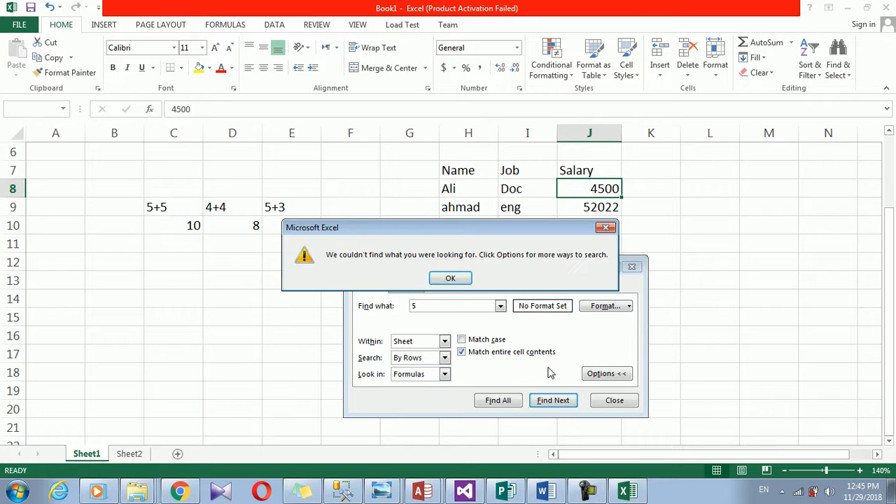
pyautogui.click(450, 279)
# - Turn off Match entire cell contents and step through the matches for 5 in formulas by rows
pyautogui.click(532, 352)
pyautogui.click(554, 402)
pyautogui.click(555, 403)
pyautogui.click(554, 403)
pyautogui.click(555, 403)
pyautogui.click(557, 405)
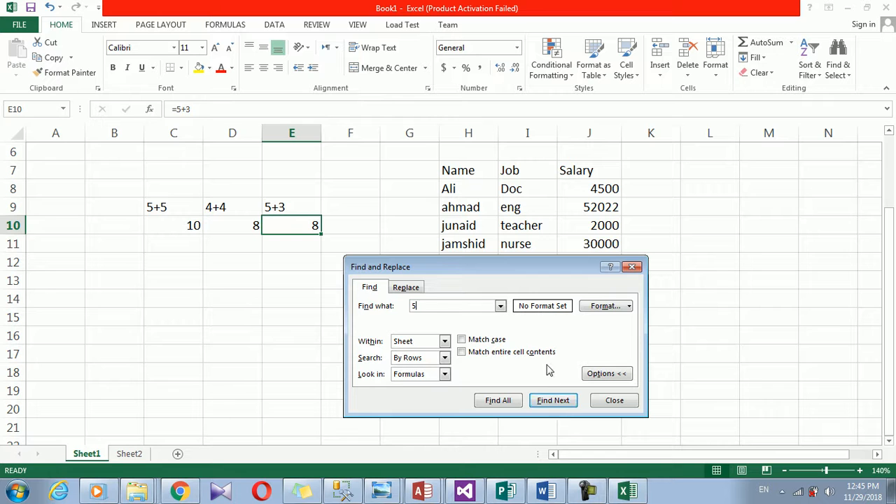
pyautogui.click(553, 399)
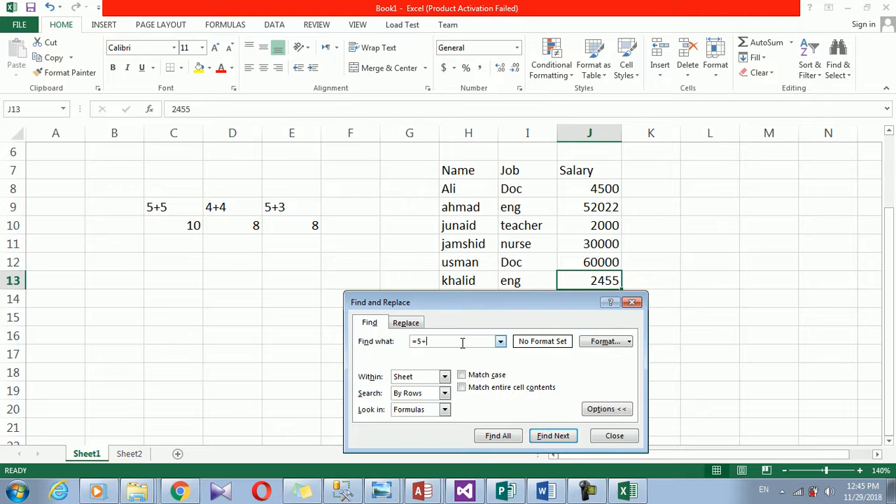
# - Close Find and clear the text labels in cells C9:E9
pyautogui.click(632, 303)
pyautogui.moveTo(186, 212); pyautogui.dragTo(287, 211)
pyautogui.press('Delete')
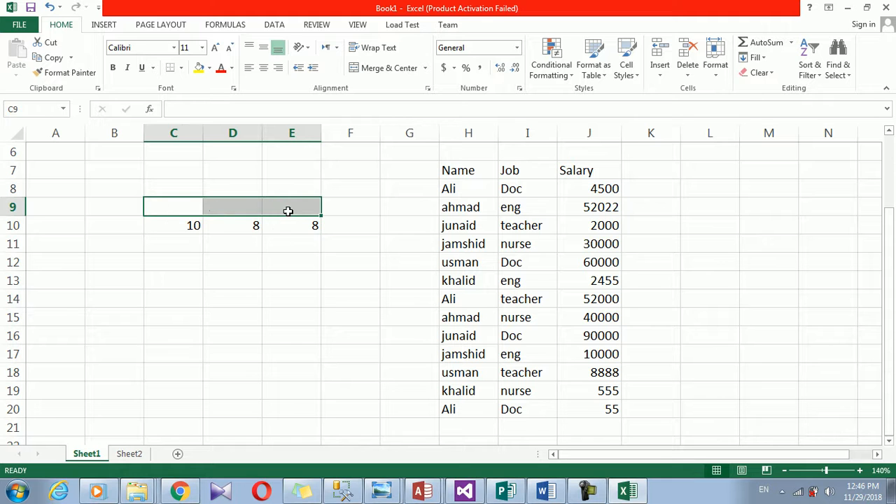
# - Review the formulas behind the results in cells C10, D10 and E10 again
pyautogui.click(240, 246)
pyautogui.click(196, 228)
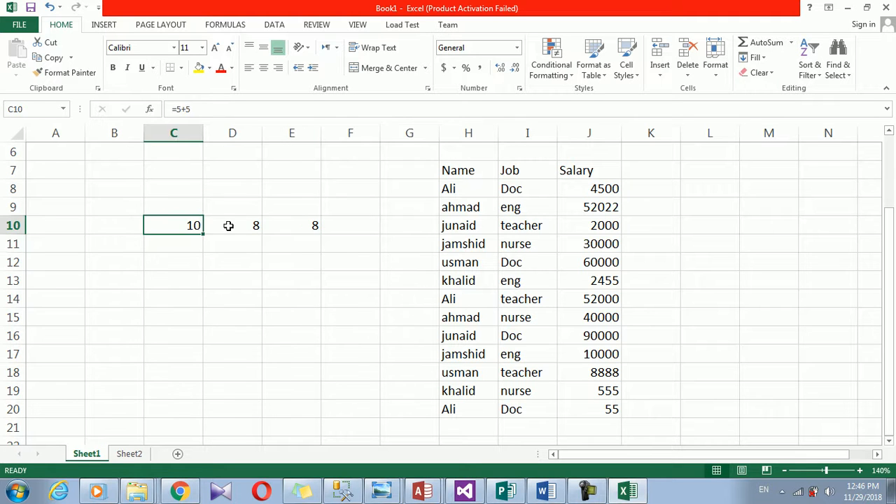
pyautogui.click(228, 226)
pyautogui.click(296, 231)
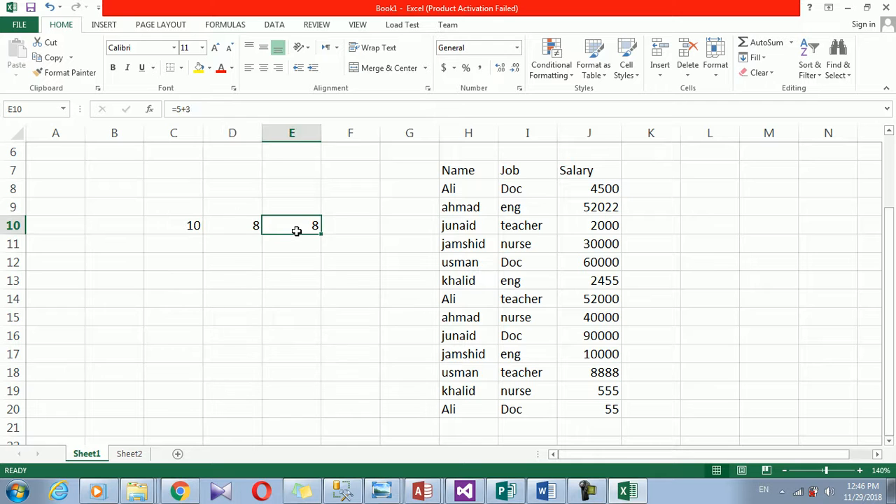
# - Reopen Find and search the sheet's formulas for =5+5, repeating the search to check for further matches
pyautogui.click(241, 272)
pyautogui.hotkey('ctrl', 'f')
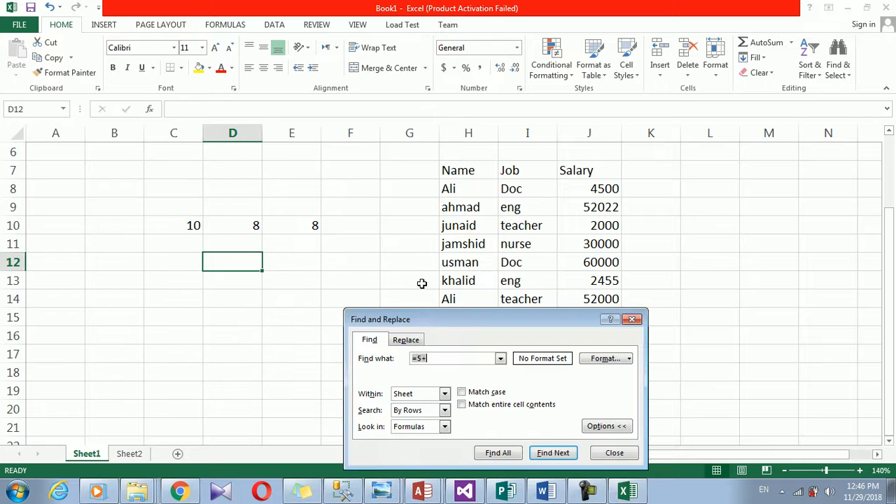
pyautogui.moveTo(425, 320); pyautogui.dragTo(479, 196)
pyautogui.click(497, 232)
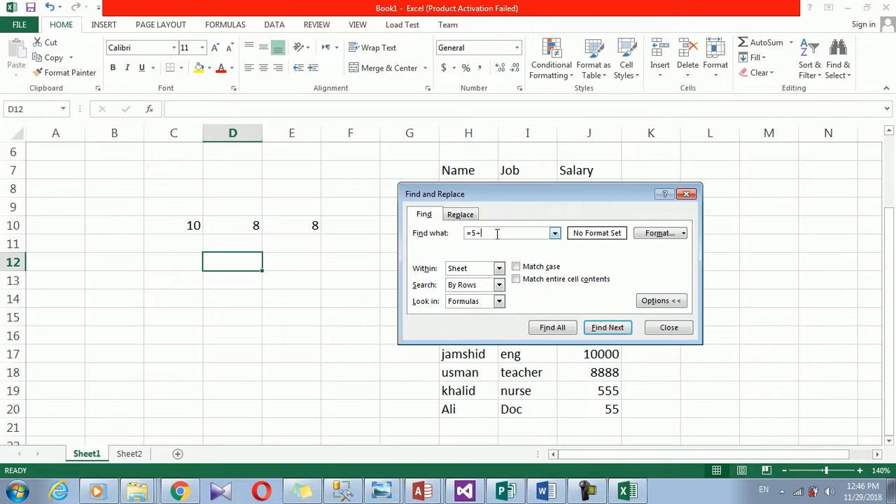
pyautogui.click(607, 328)
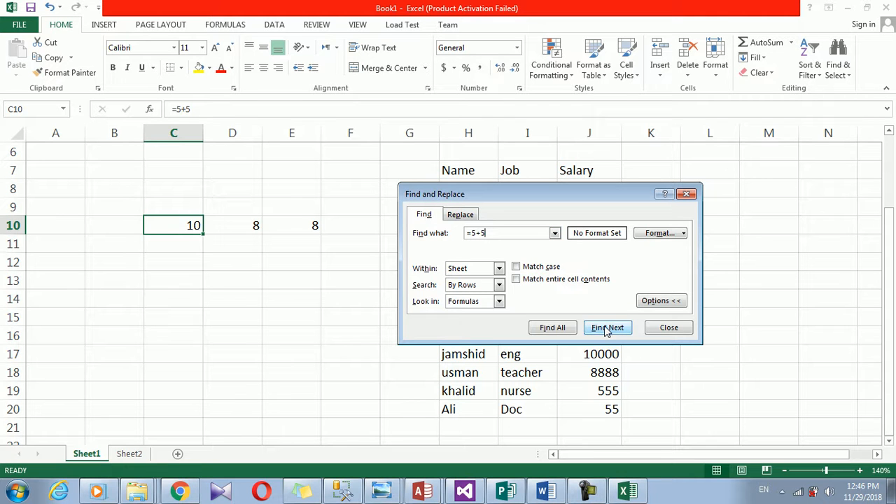
pyautogui.click(607, 328)
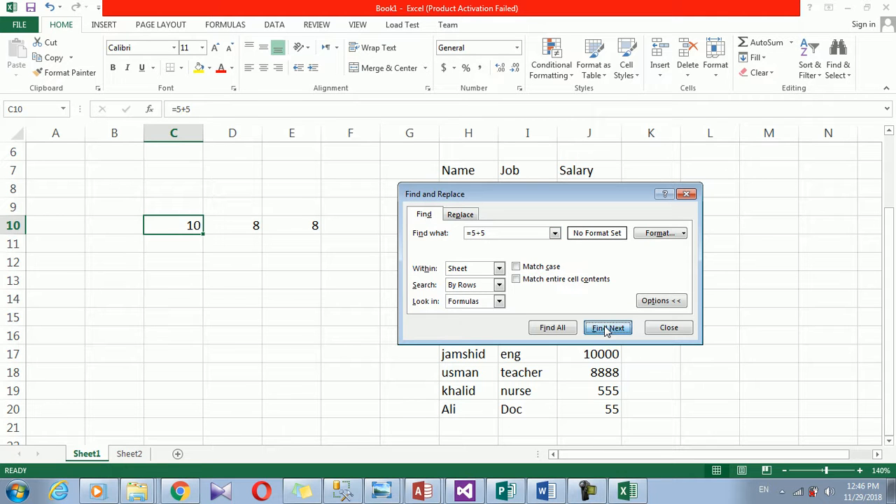
pyautogui.click(606, 329)
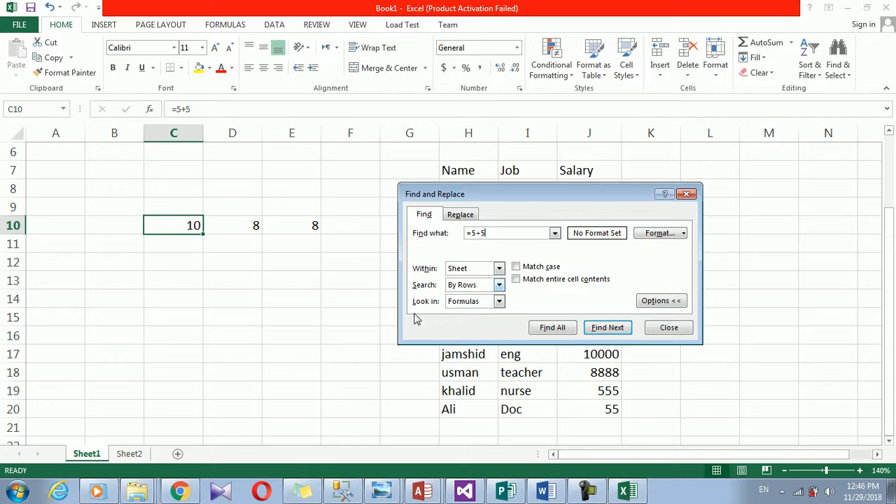
# - Move the Find dialog clear of the data and step through the formula matches for 5 by rows
pyautogui.moveTo(477, 199); pyautogui.dragTo(175, 277)
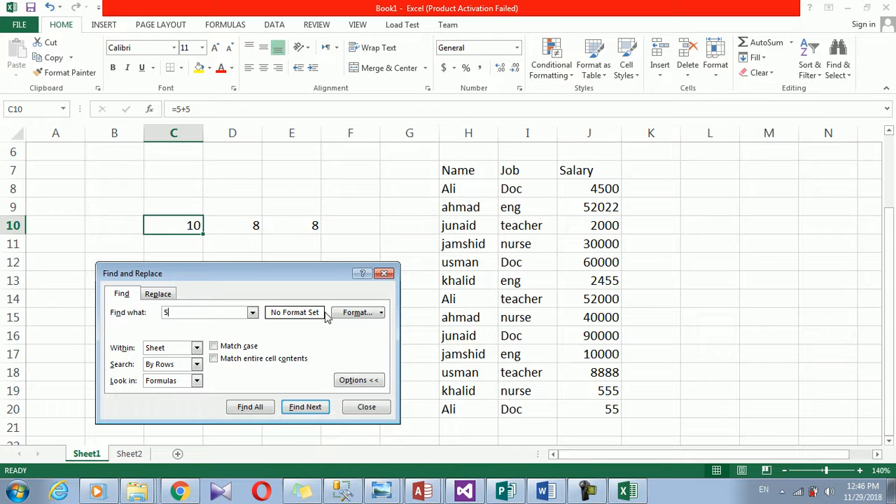
pyautogui.click(321, 409)
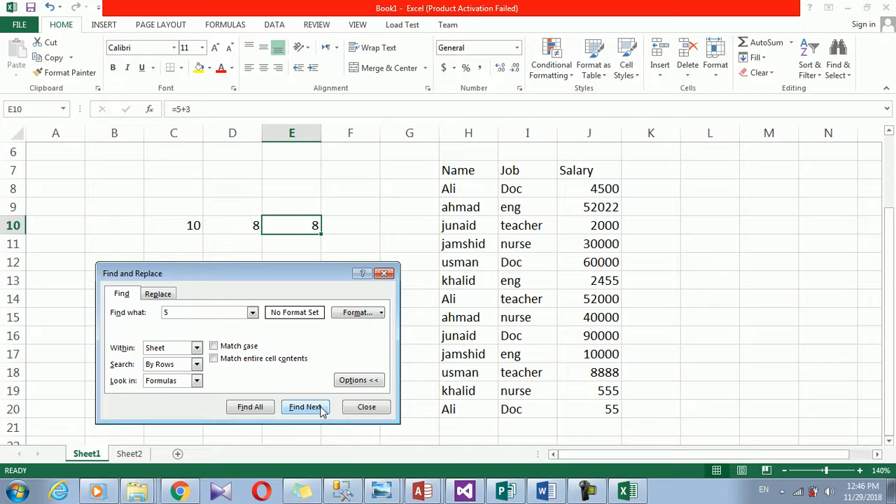
pyautogui.click(321, 410)
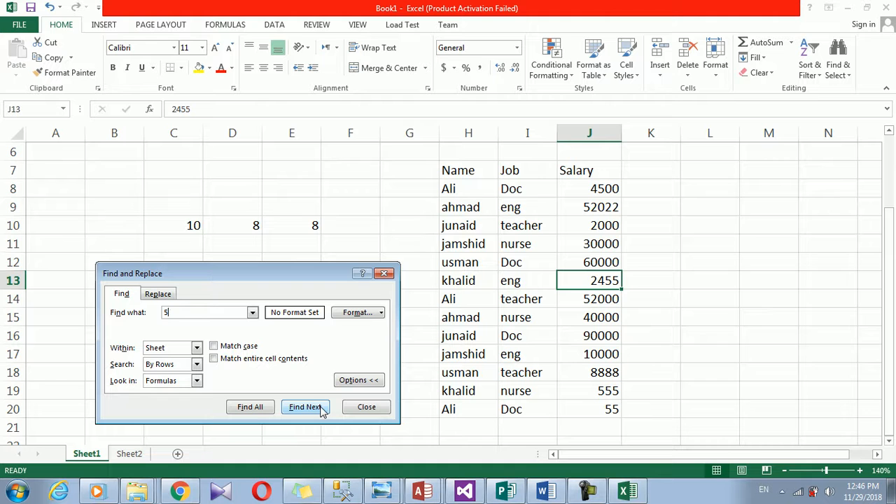
pyautogui.click(320, 410)
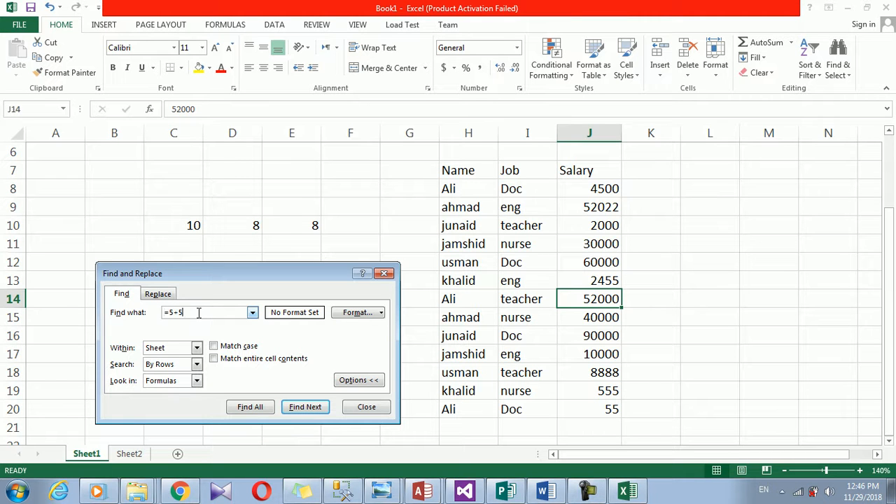
# - Find =5+5 in the sheet's formulas and inspect the formula in cell C10
pyautogui.click(305, 406)
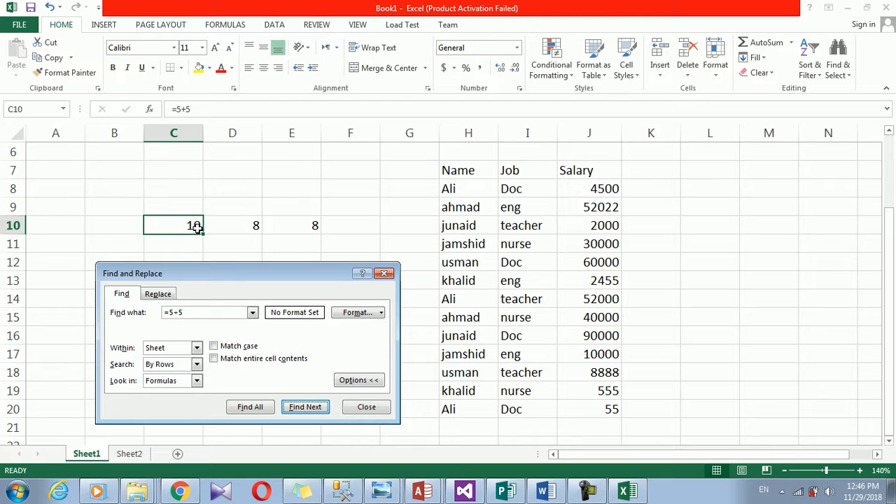
pyautogui.click(209, 108)
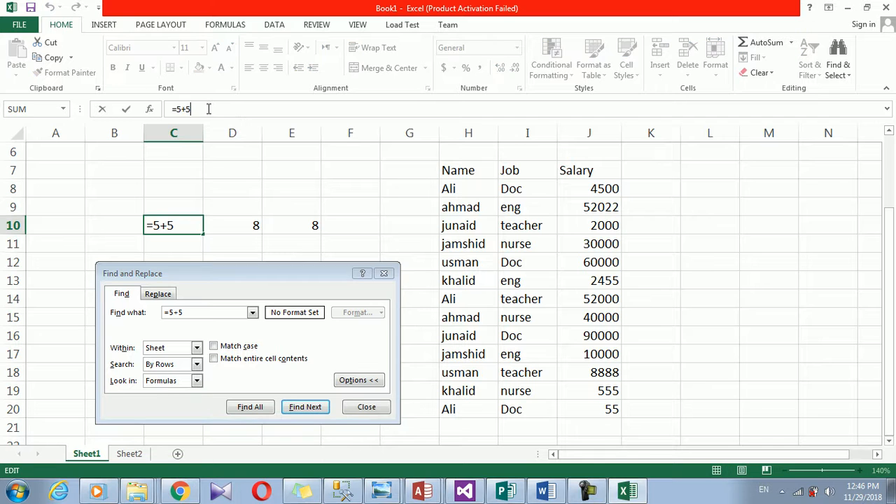
# - Search the sheet's formulas for 4 and step through the matching cells
pyautogui.click(201, 312)
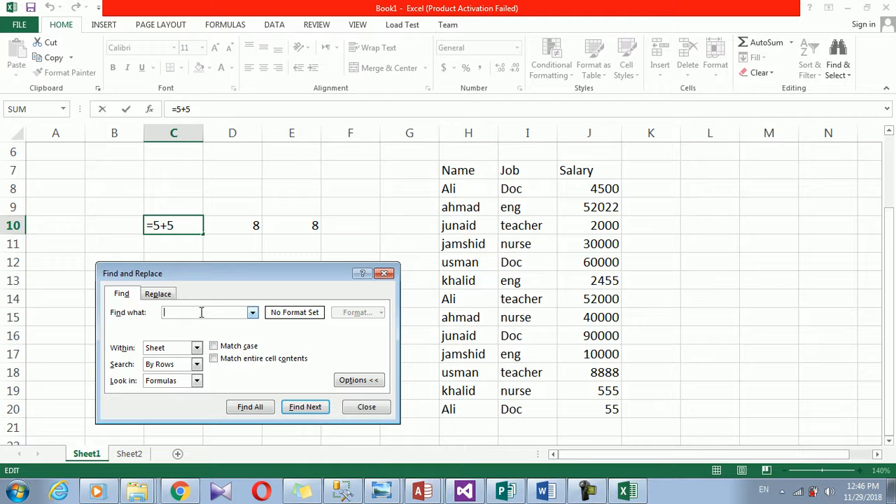
pyautogui.click(306, 407)
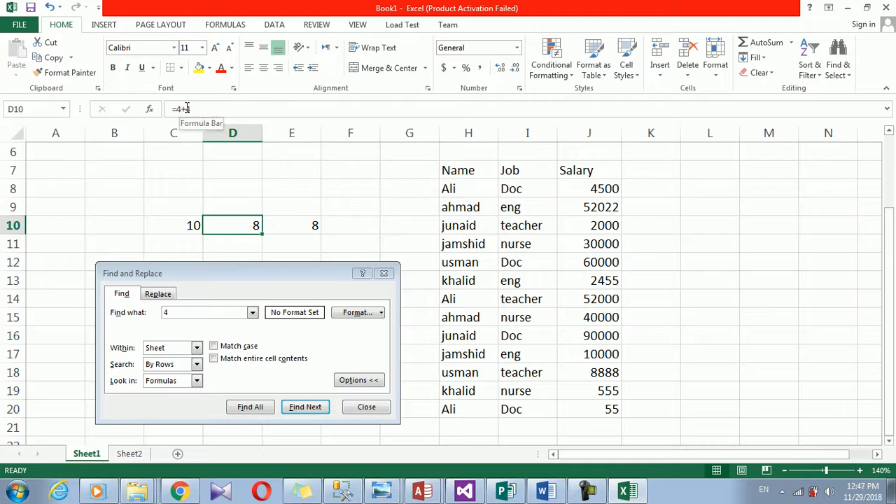
pyautogui.click(310, 412)
pyautogui.click(313, 412)
pyautogui.click(313, 412)
# - Search the sheet's formulas for =4+4 and for =5+3, repeating each search to check for further matches
pyautogui.click(213, 311)
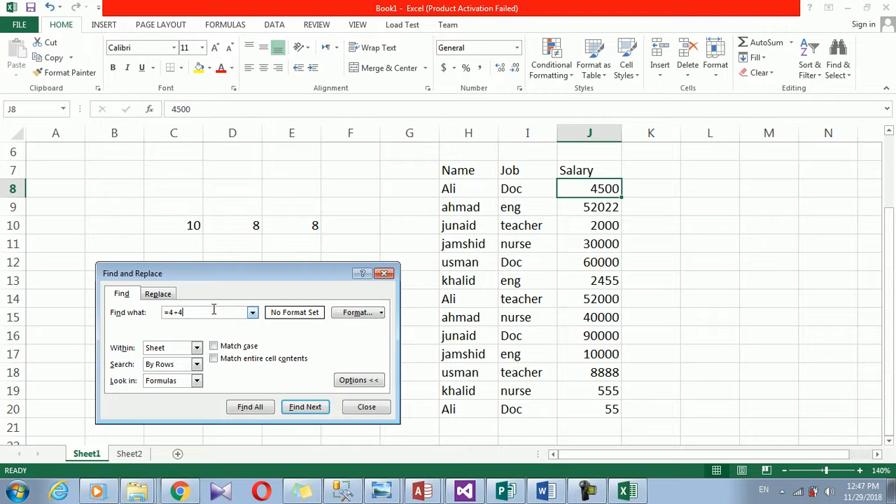
pyautogui.click(318, 408)
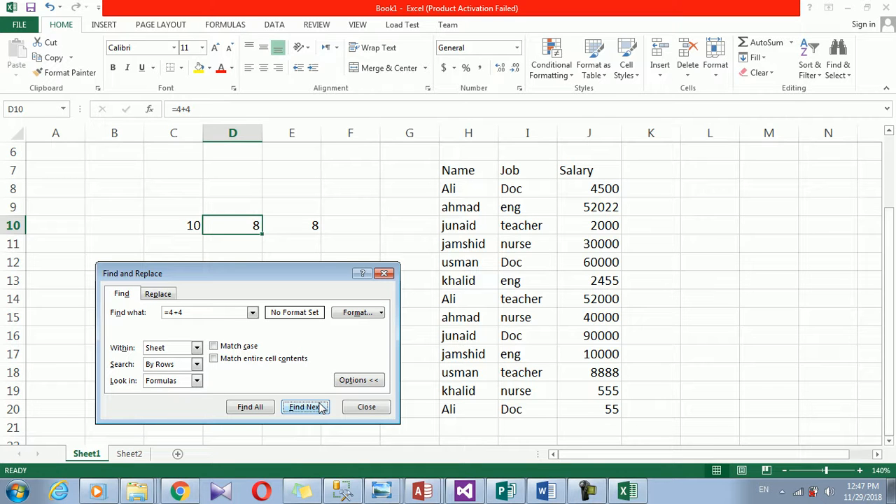
pyautogui.click(319, 409)
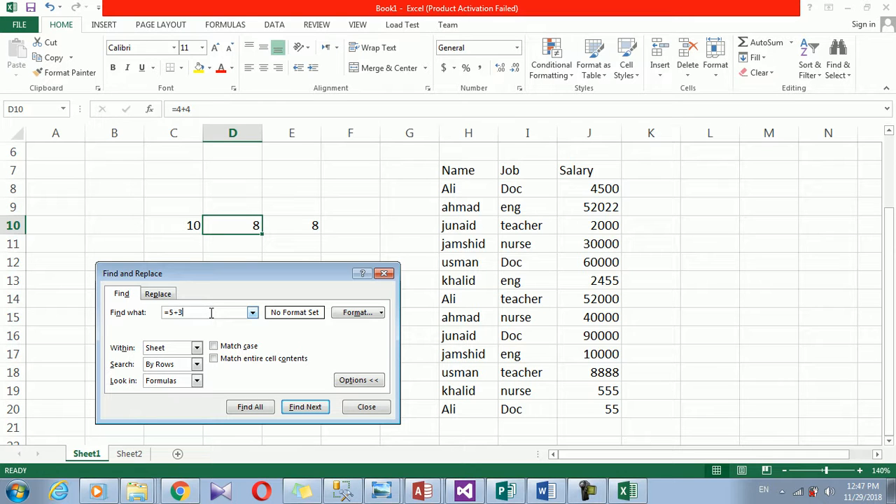
pyautogui.click(317, 407)
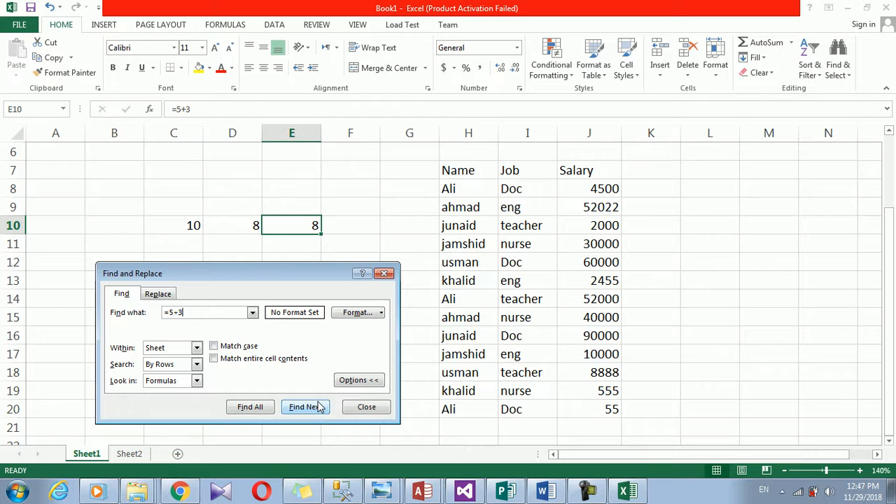
pyautogui.click(318, 406)
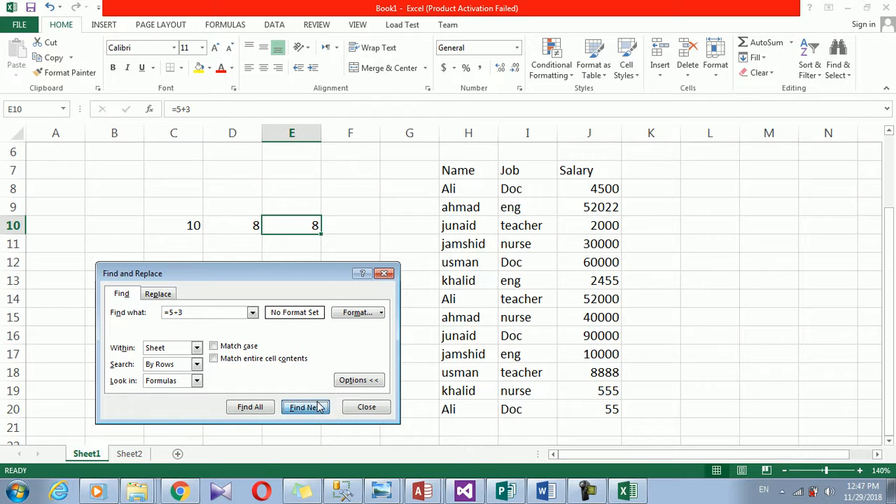
# - Check cell E10's formula, replace the search term and step repeatedly through the formula matches by rows
pyautogui.click(326, 257)
pyautogui.click(313, 209)
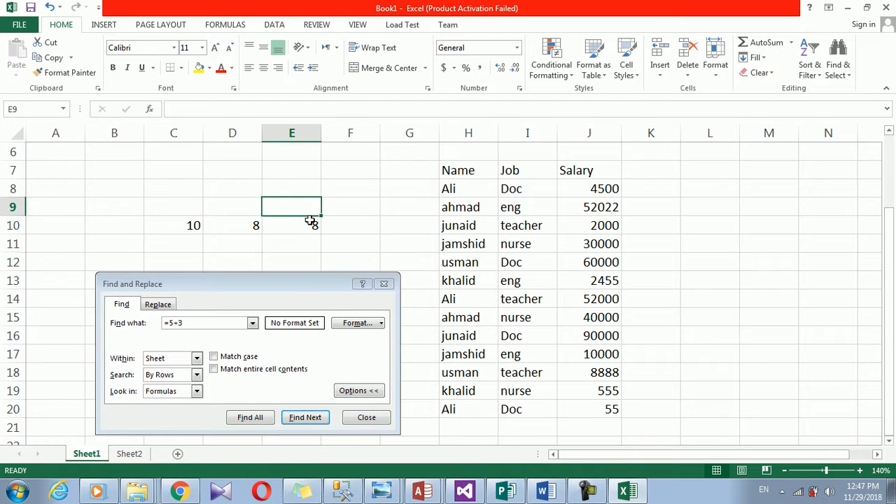
pyautogui.click(310, 221)
pyautogui.click(211, 323)
pyautogui.press('BackSpace')
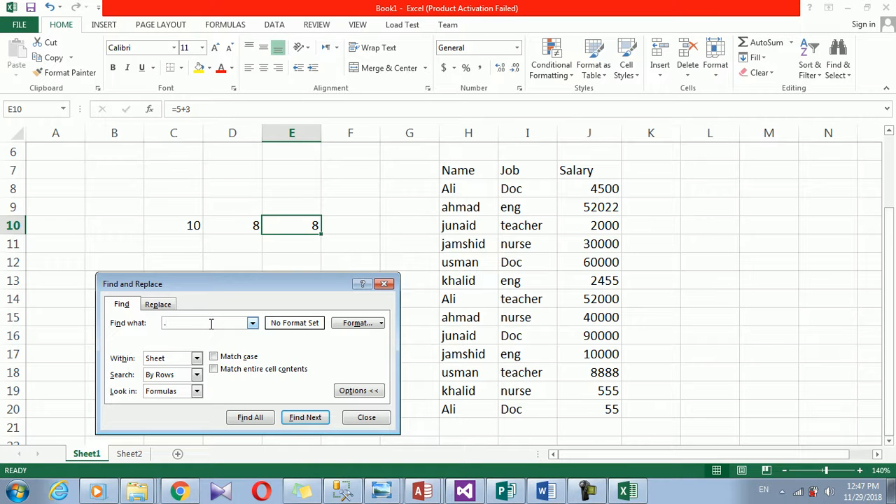
pyautogui.click(305, 419)
pyautogui.click(306, 421)
pyautogui.click(306, 422)
pyautogui.click(306, 422)
pyautogui.click(306, 421)
pyautogui.click(306, 421)
pyautogui.click(306, 421)
pyautogui.click(306, 422)
pyautogui.click(306, 422)
pyautogui.click(306, 422)
pyautogui.click(306, 421)
pyautogui.click(306, 421)
# - Return the search term to =5+3, review the available Look in choices and close Find and Replace
pyautogui.click(220, 323)
pyautogui.click(295, 418)
pyautogui.doubleClick(213, 324)
pyautogui.click(171, 392)
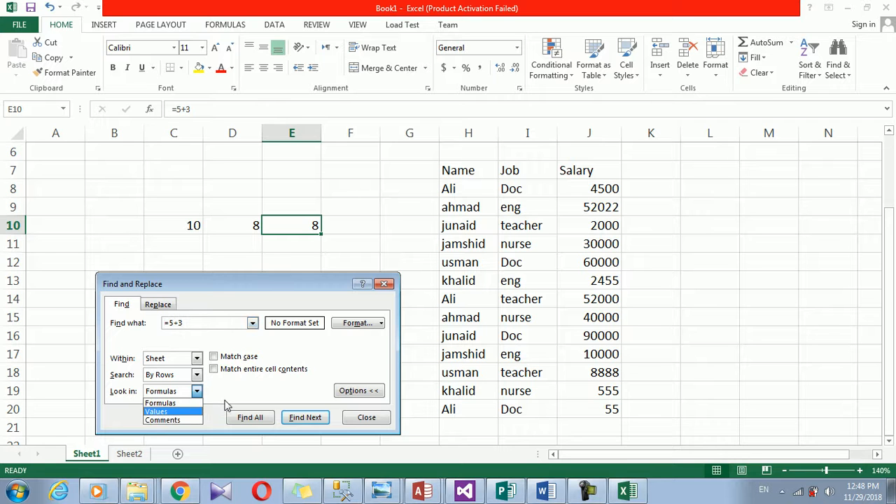
pyautogui.click(221, 403)
pyautogui.click(370, 418)
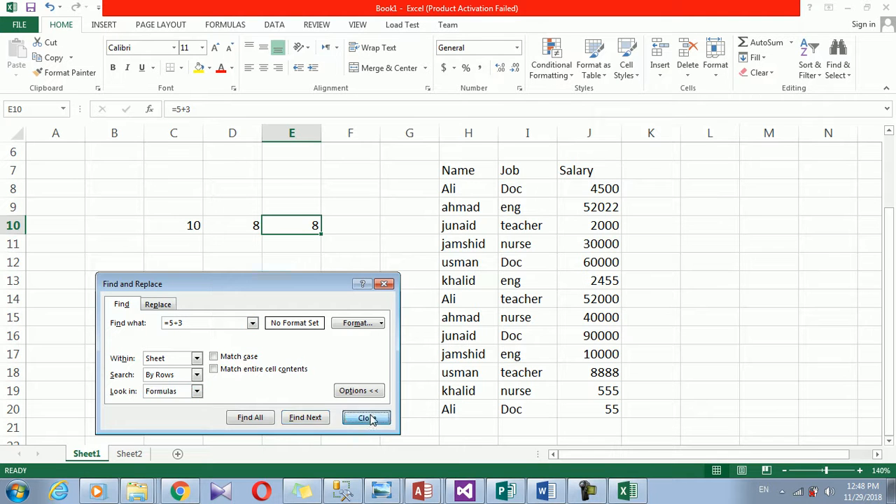
pyautogui.click(450, 223)
pyautogui.click(471, 208)
pyautogui.click(477, 190)
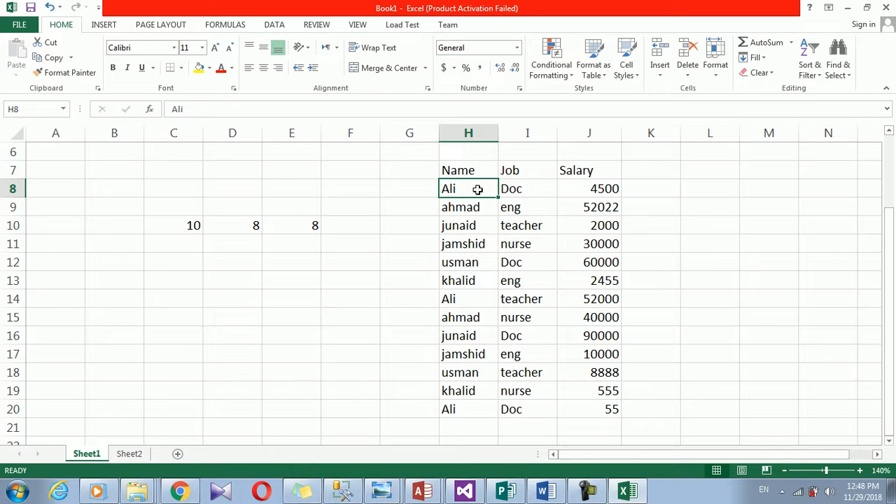
pyautogui.hotkey('ctrl', 'f')
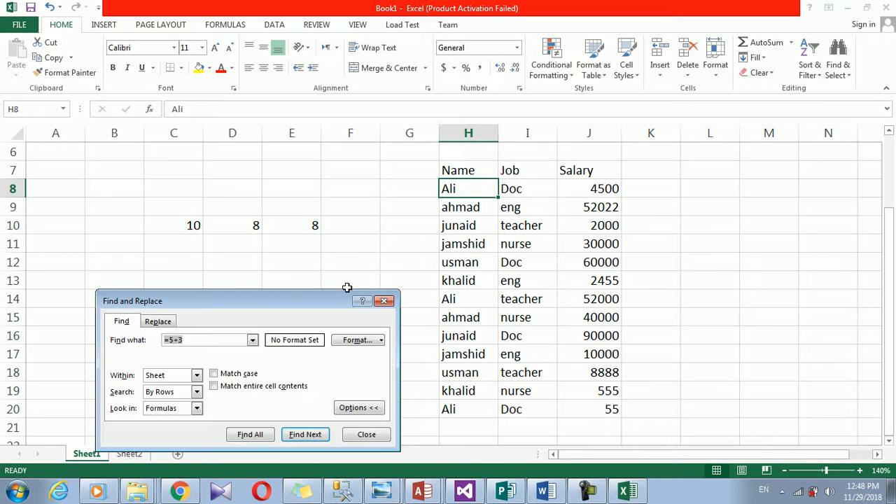
pyautogui.moveTo(340, 310); pyautogui.dragTo(371, 210)
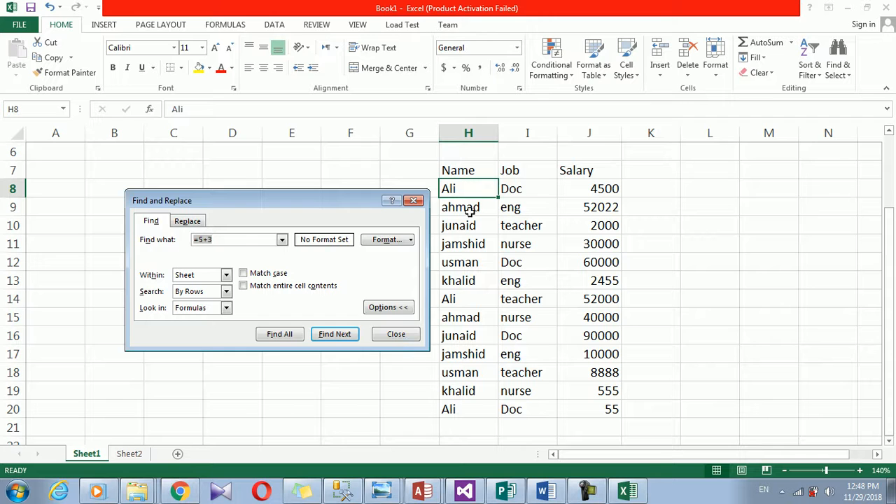
pyautogui.click(396, 334)
# - Format the name in cell H8 as bold red text at font size 20
pyautogui.click(488, 203)
pyautogui.click(482, 189)
pyautogui.hotkey('ctrl', 'b')
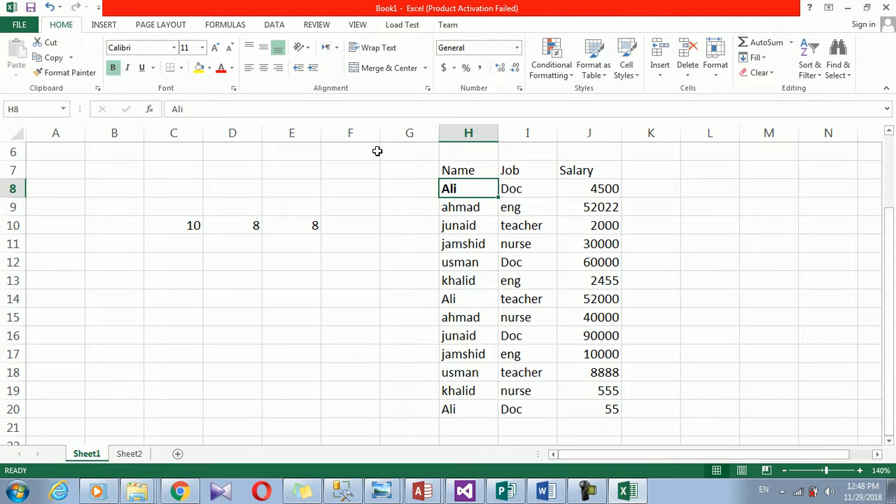
pyautogui.hotkey('ctrl', ']')
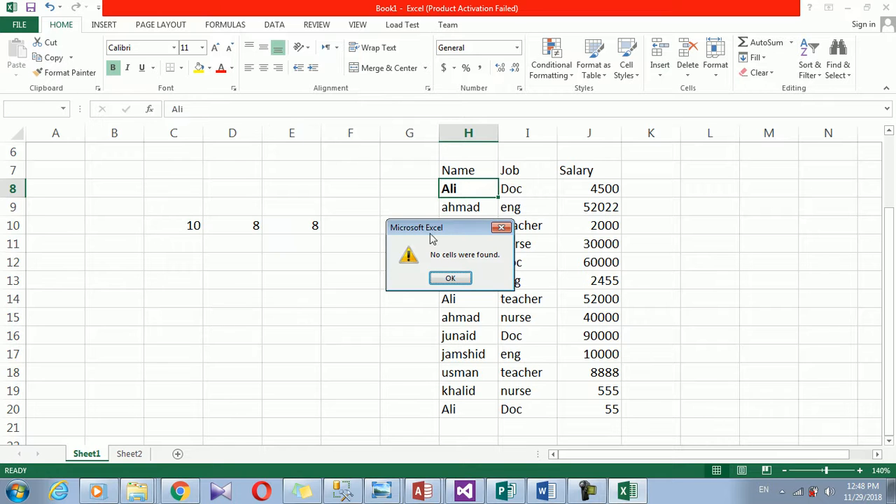
pyautogui.click(501, 229)
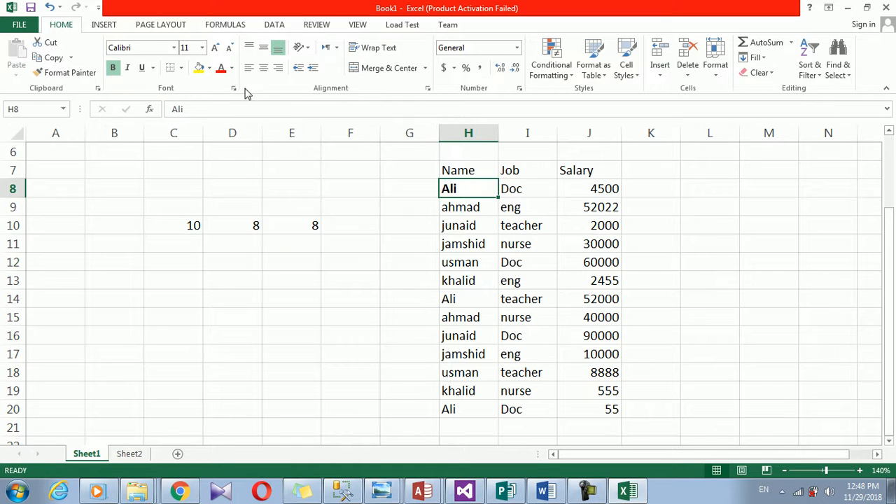
pyautogui.click(202, 47)
pyautogui.click(187, 164)
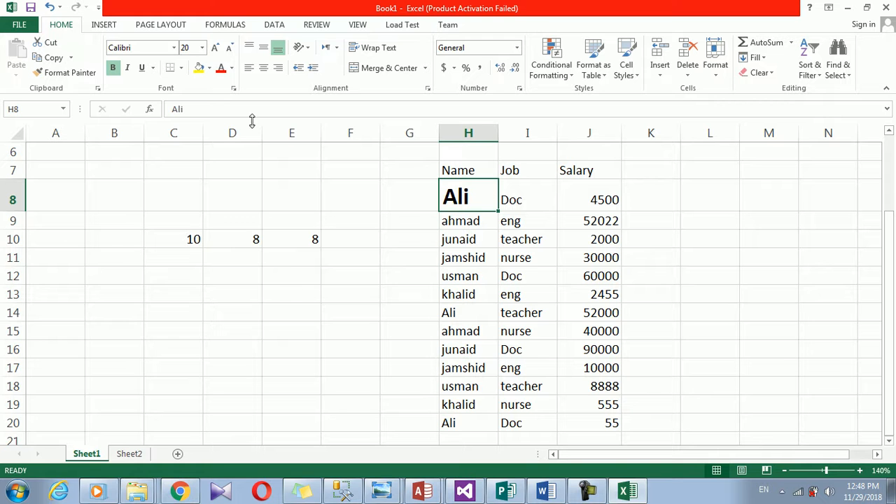
pyautogui.click(220, 69)
# - Format the name in cell H14 as bold red text at font size 22
pyautogui.click(469, 310)
pyautogui.click(221, 68)
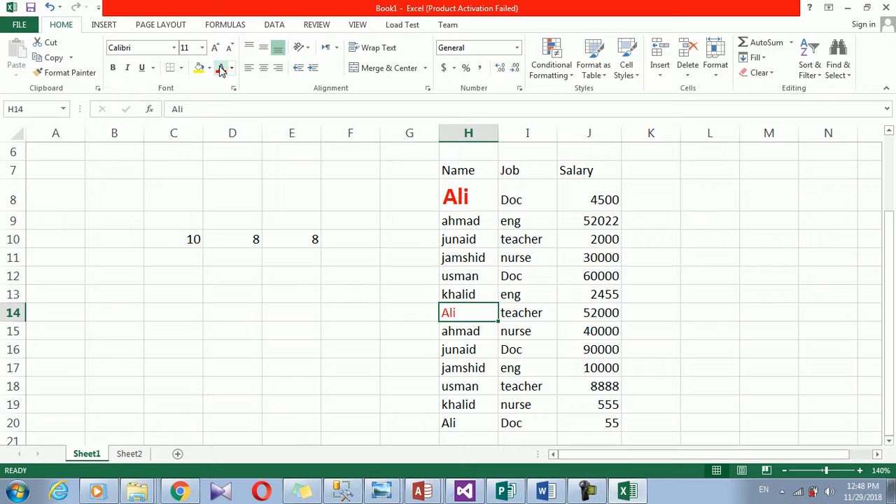
pyautogui.hotkey('ctrl', 'b')
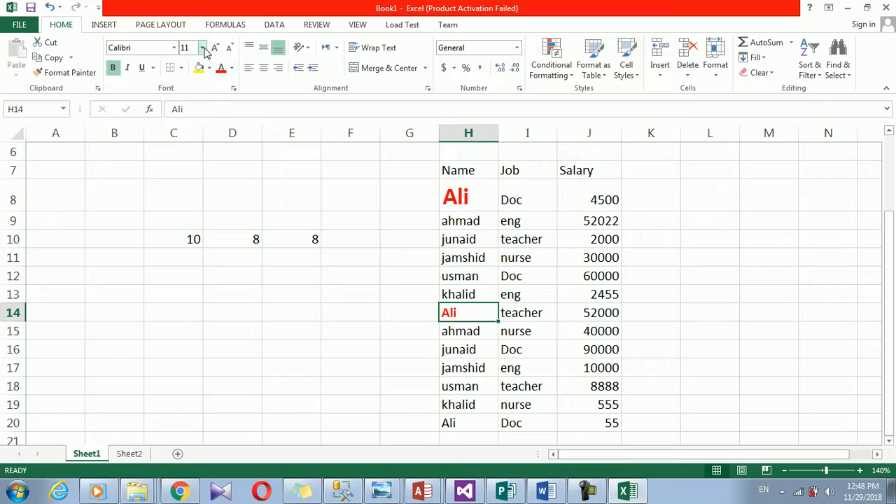
pyautogui.click(201, 48)
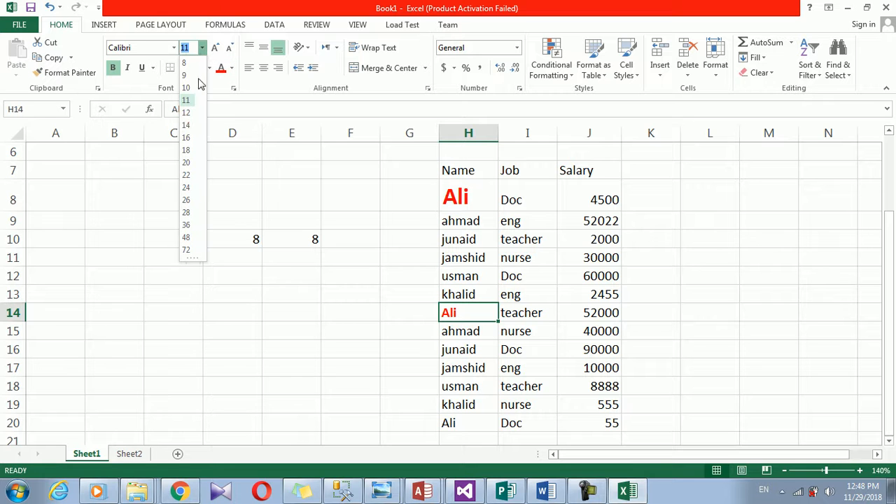
pyautogui.click(187, 175)
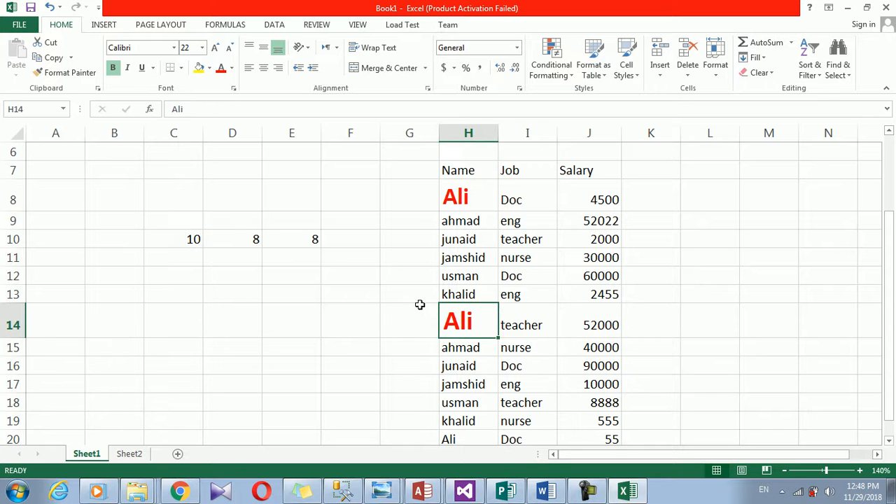
# - Copy the formatting of cell H8 to the name in cell H18 with Format Painter
pyautogui.click(507, 396)
pyautogui.click(476, 365)
pyautogui.click(466, 279)
pyautogui.click(458, 255)
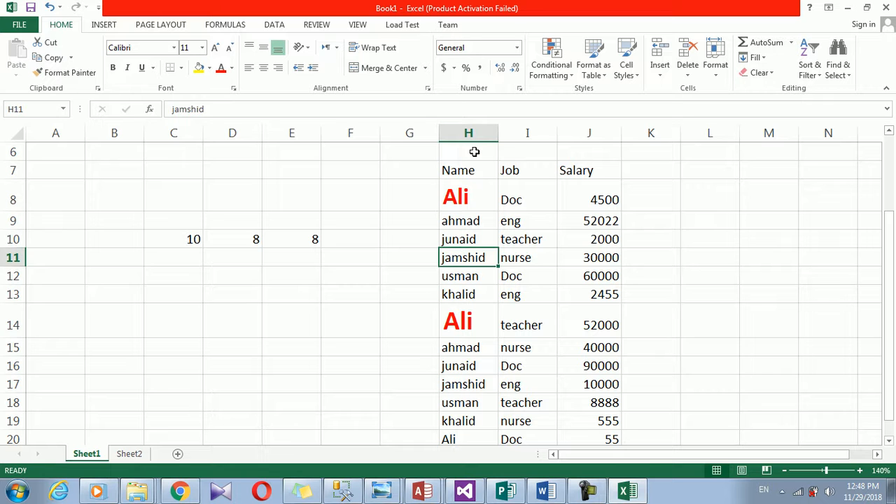
pyautogui.click(449, 203)
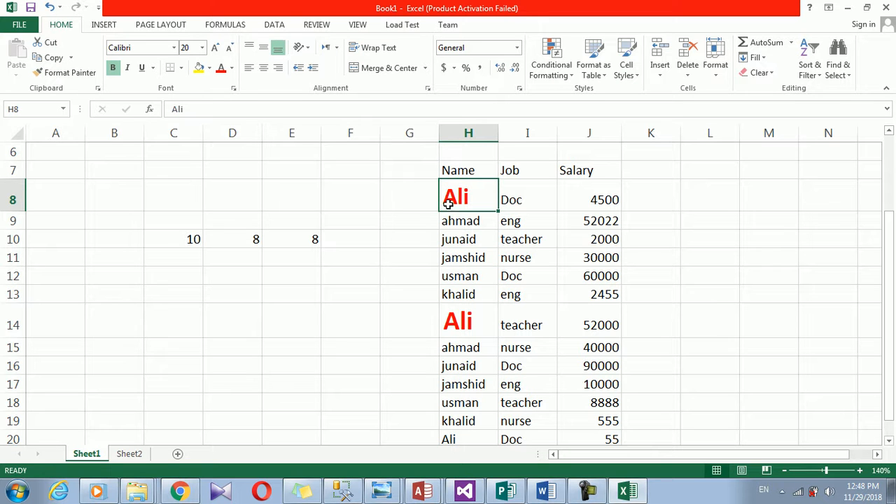
pyautogui.click(82, 72)
pyautogui.click(448, 396)
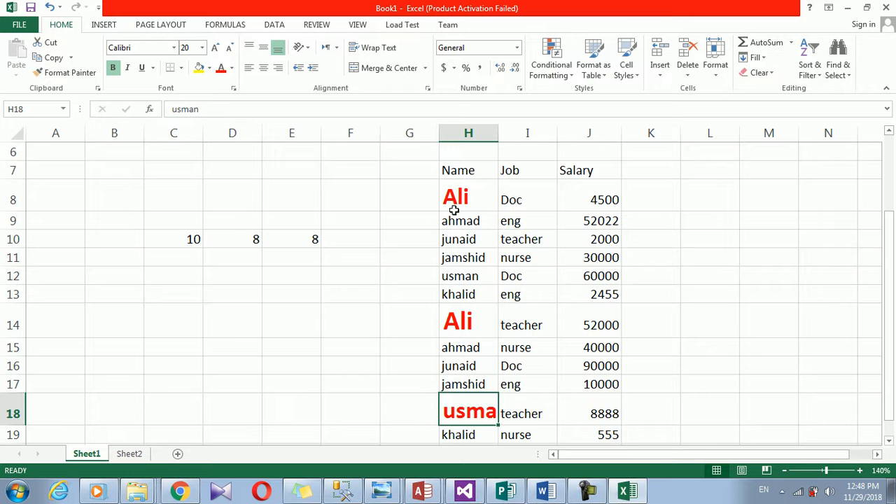
# - Widen column H slightly and set the font size of cell H18 to 16
pyautogui.click(467, 253)
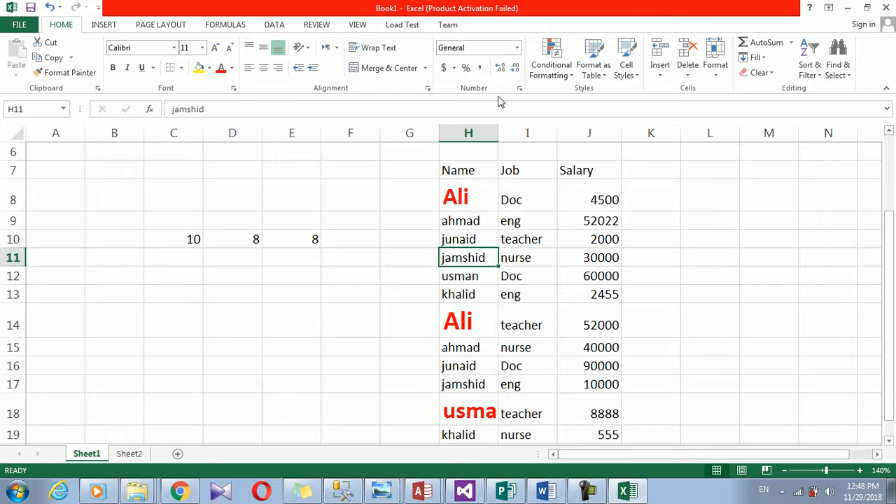
pyautogui.moveTo(497, 136); pyautogui.dragTo(512, 135)
pyautogui.moveTo(893, 233); pyautogui.dragTo(893, 236)
pyautogui.click(471, 392)
pyautogui.click(202, 48)
pyautogui.click(193, 138)
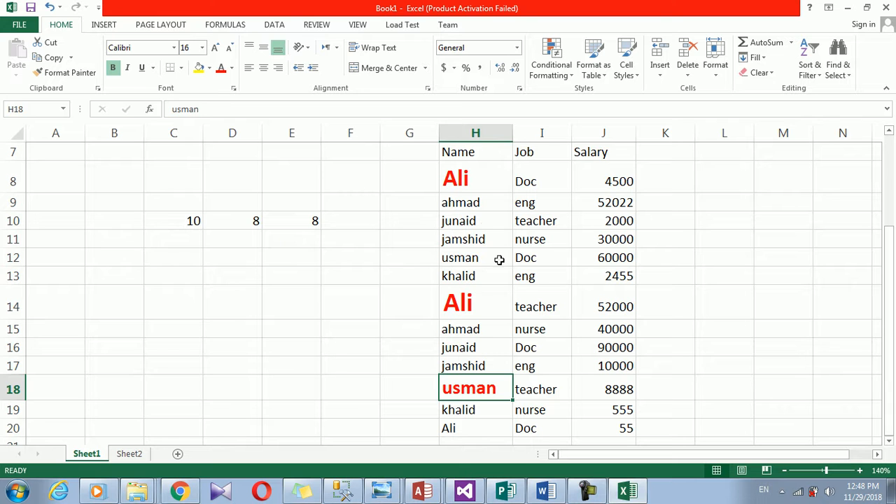
# - Format the name in cell H10 as bold red text at font size 8
pyautogui.click(482, 222)
pyautogui.hotkey('ctrl', 'b')
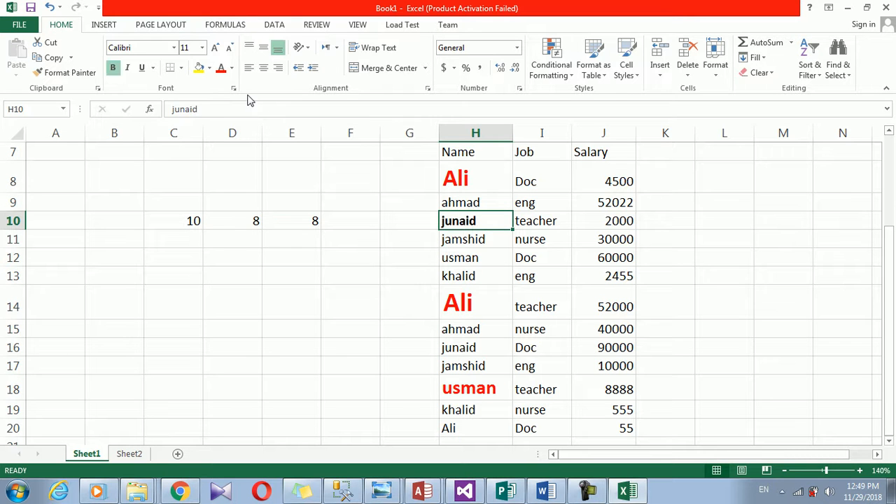
pyautogui.click(202, 49)
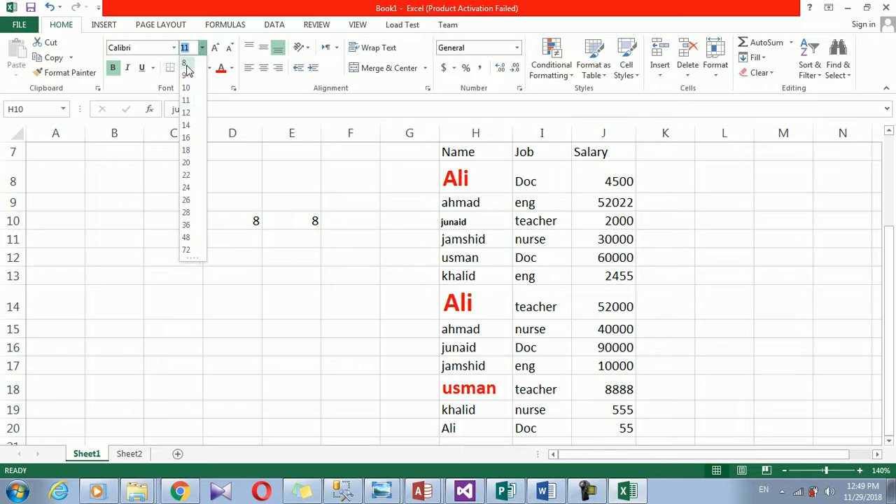
pyautogui.click(185, 63)
pyautogui.click(221, 72)
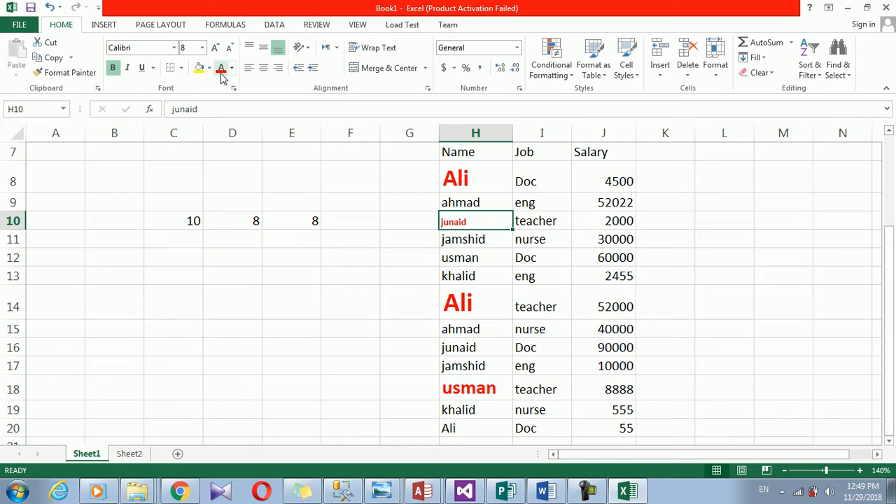
# - Select cell H8, open Find and replace the old search text with that cell's name in lowercase
pyautogui.click(451, 236)
pyautogui.click(452, 200)
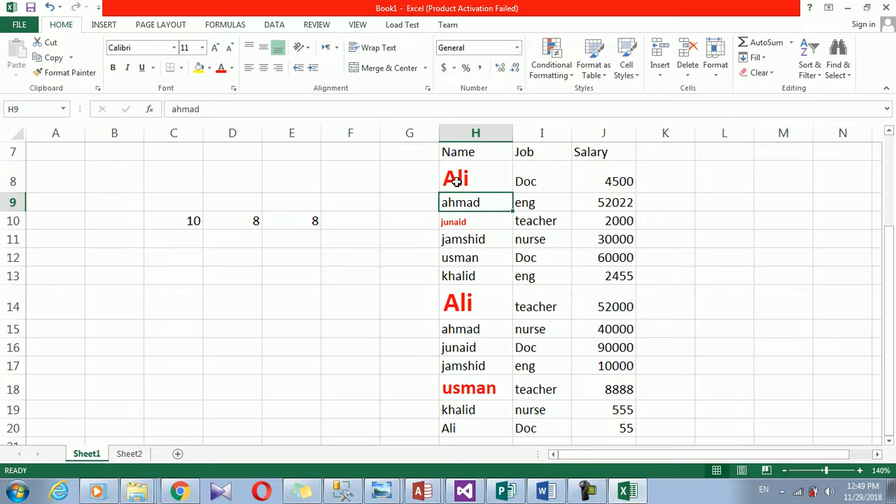
pyautogui.click(456, 180)
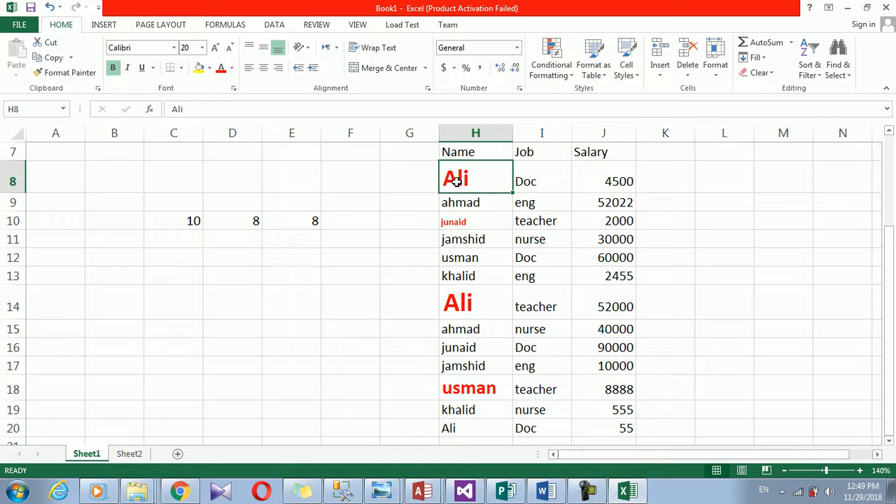
pyautogui.hotkey('ctrl', 'f')
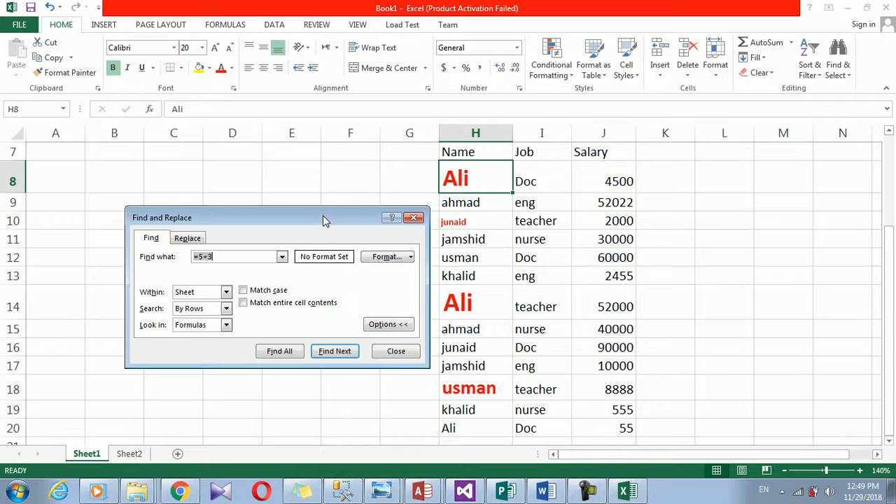
pyautogui.moveTo(323, 216); pyautogui.dragTo(238, 218)
pyautogui.press('BackSpace')
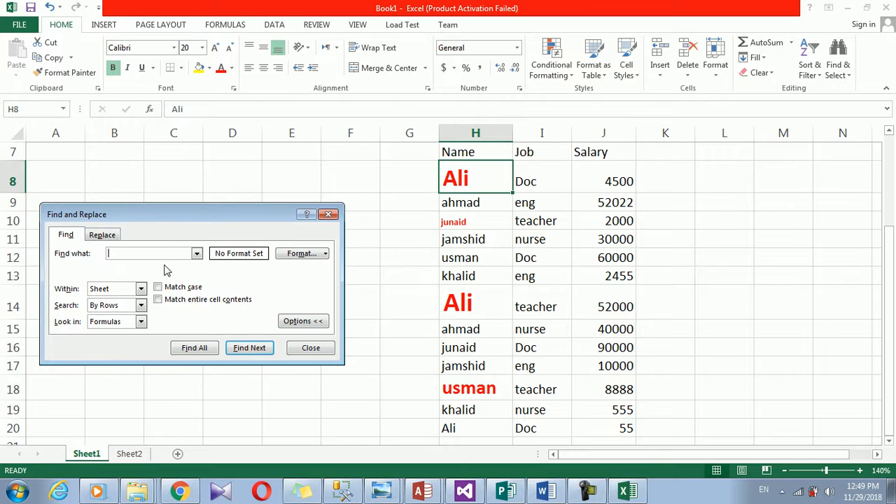
# - Set the search format to Calibri, bold, size 20 with a red font colour
pyautogui.click(304, 255)
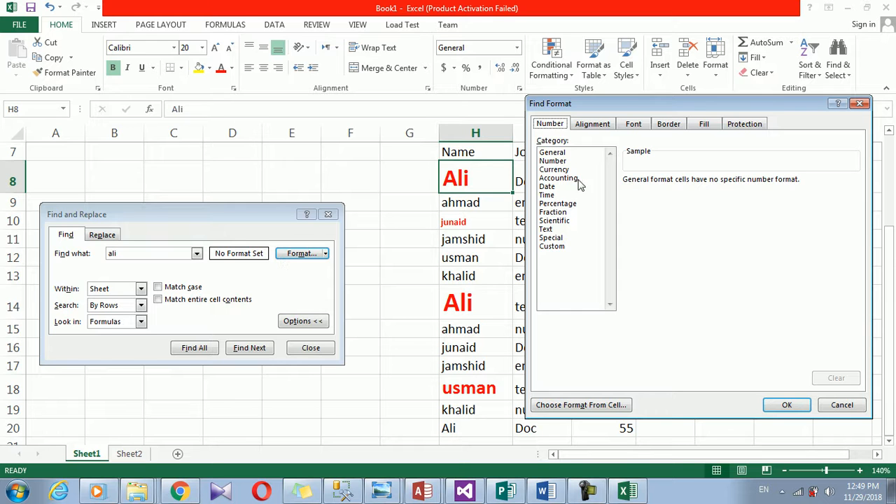
pyautogui.click(633, 124)
pyautogui.moveTo(639, 105); pyautogui.dragTo(593, 91)
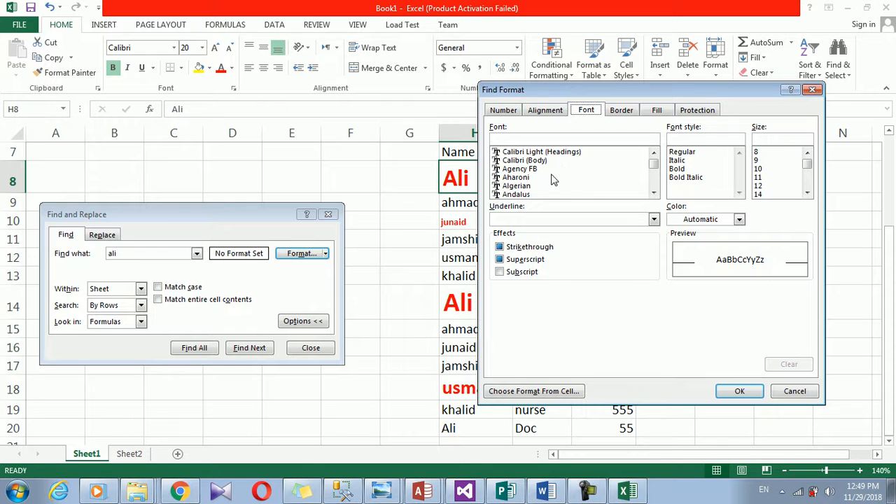
pyautogui.moveTo(654, 166); pyautogui.dragTo(653, 172)
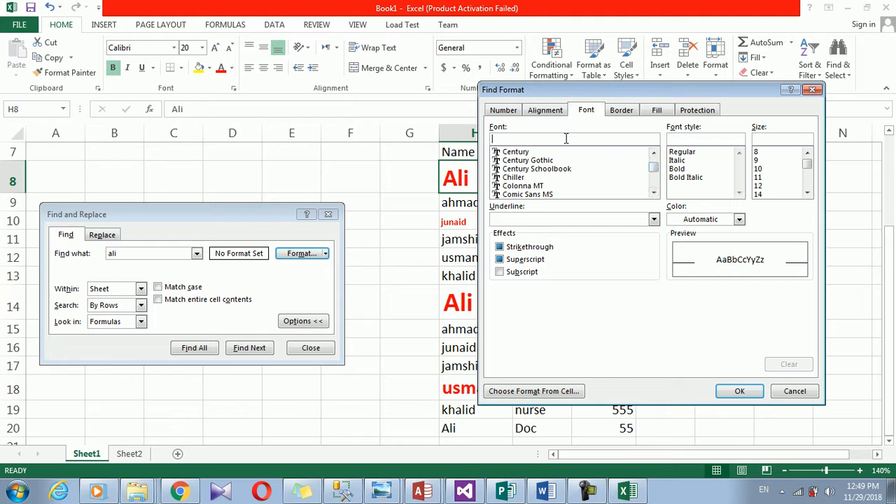
pyautogui.write('calibri')
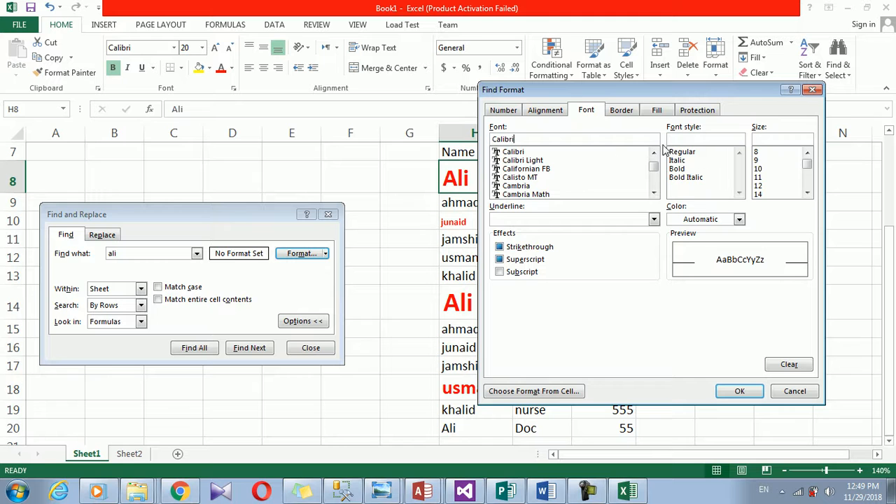
pyautogui.click(684, 170)
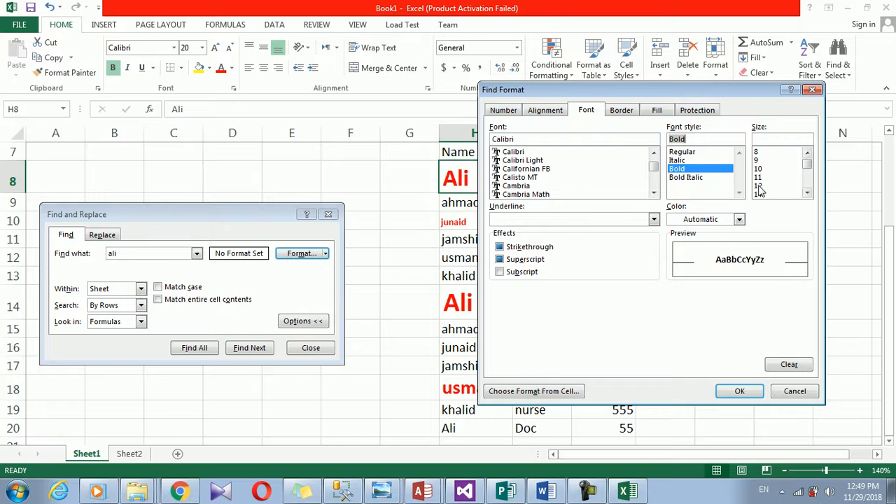
pyautogui.moveTo(809, 168); pyautogui.dragTo(809, 176)
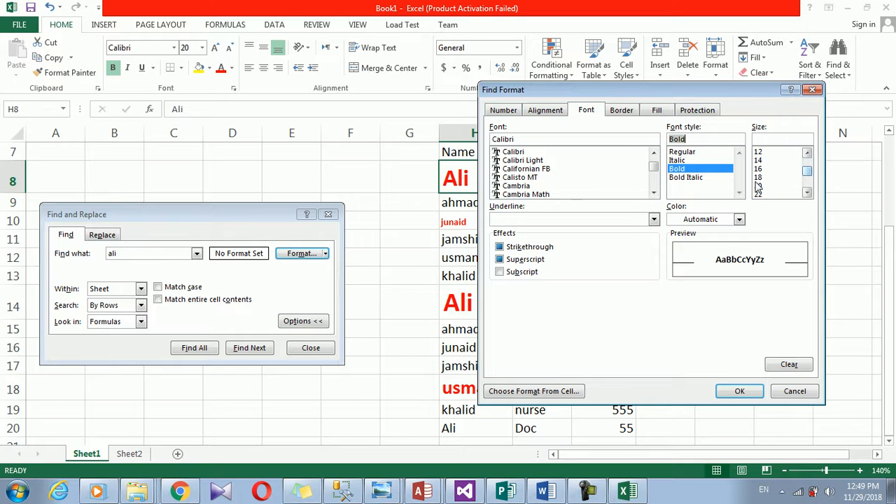
pyautogui.click(757, 186)
pyautogui.click(739, 219)
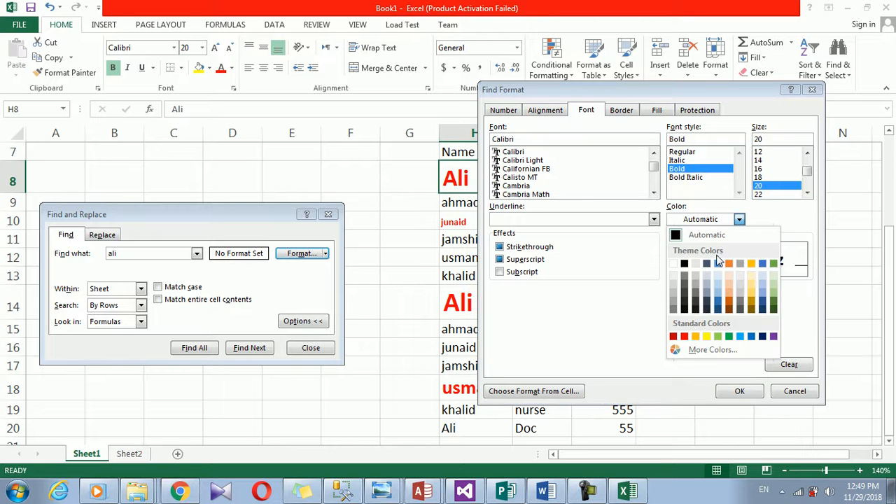
pyautogui.click(684, 336)
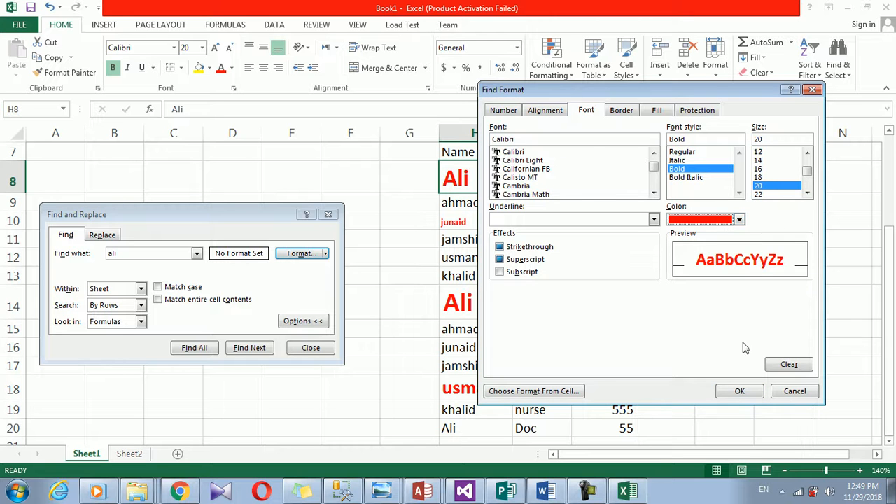
pyautogui.click(736, 393)
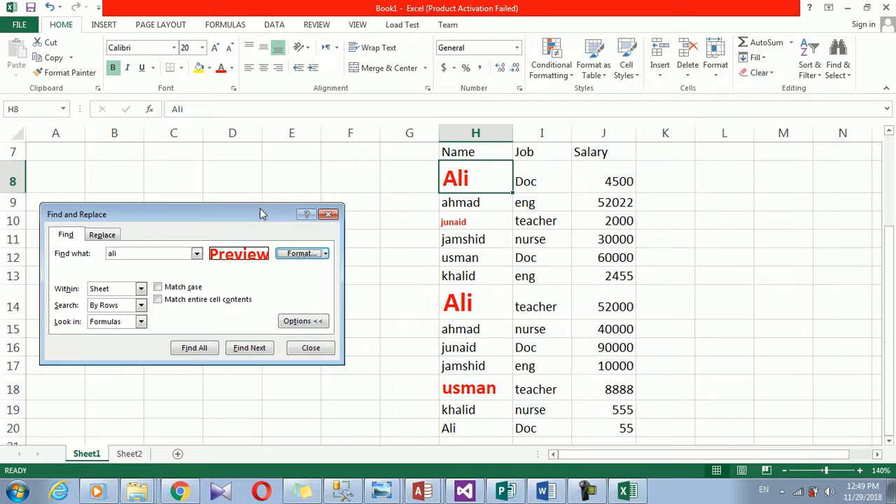
# - Find the next cell matching the name and format, and retype the search name with a capital initial
pyautogui.moveTo(260, 213); pyautogui.dragTo(267, 146)
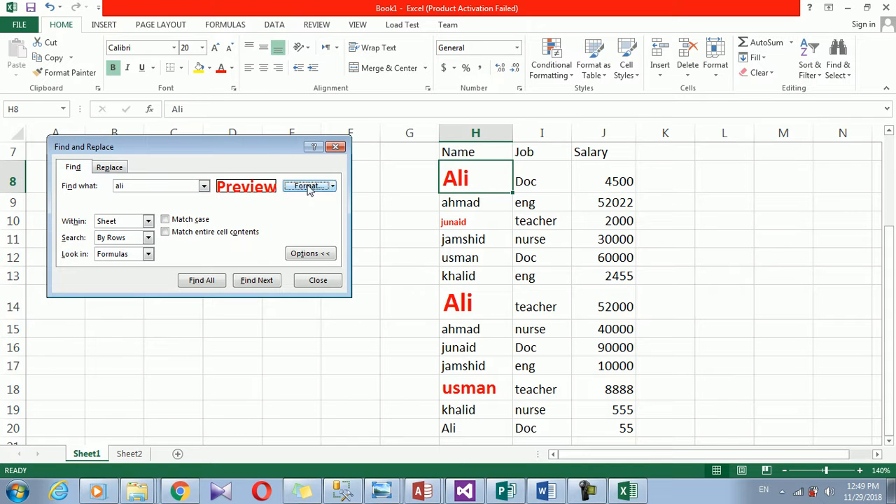
pyautogui.click(254, 282)
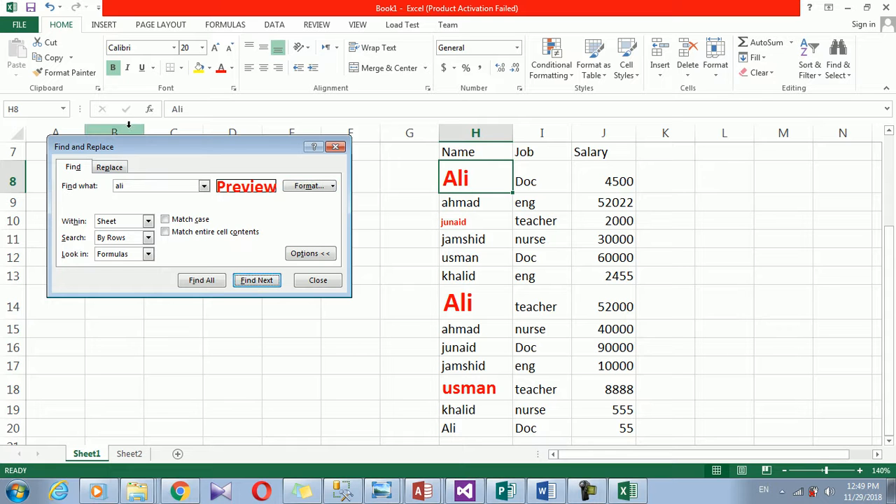
pyautogui.click(185, 220)
pyautogui.click(185, 220)
pyautogui.click(171, 191)
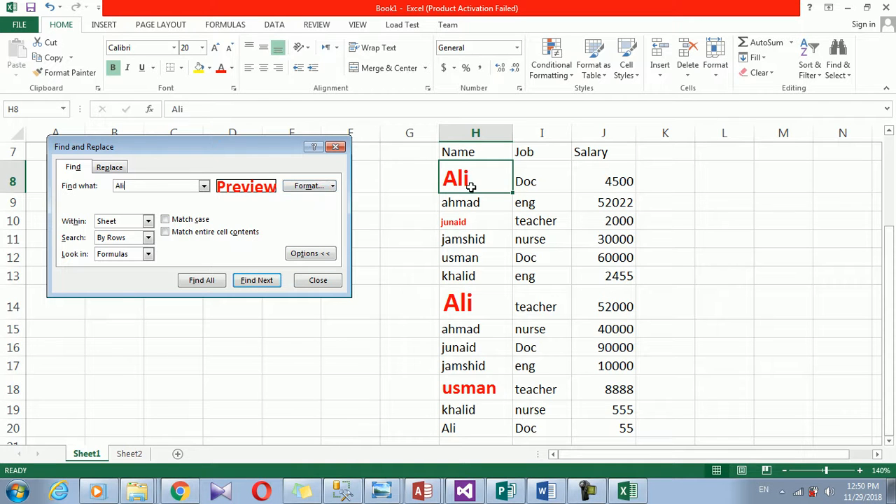
# - Set the font size of the search format to 12
pyautogui.click(333, 186)
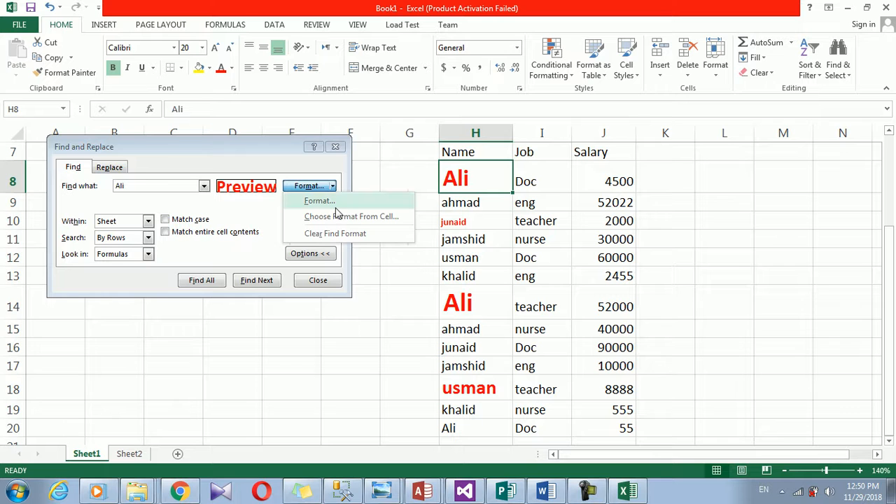
pyautogui.click(336, 203)
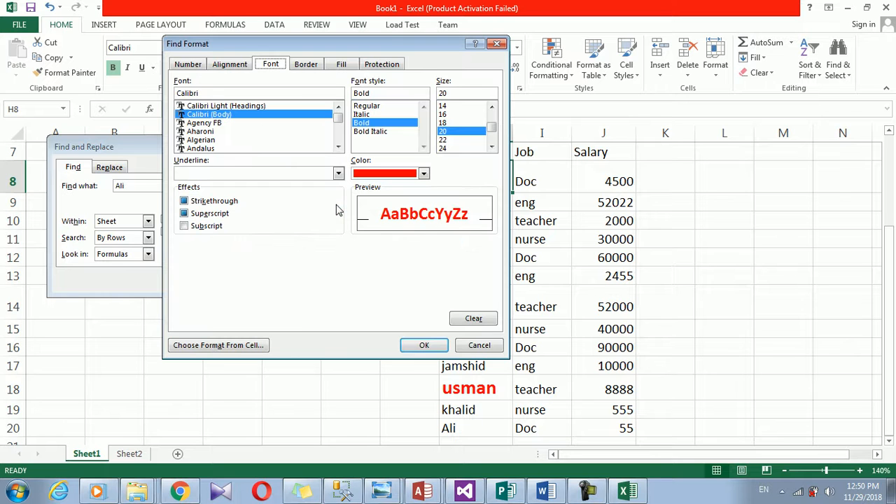
pyautogui.click(454, 140)
pyautogui.click(456, 131)
pyautogui.moveTo(400, 45); pyautogui.dragTo(278, 122)
pyautogui.click(333, 183)
pyautogui.moveTo(369, 200); pyautogui.dragTo(369, 199)
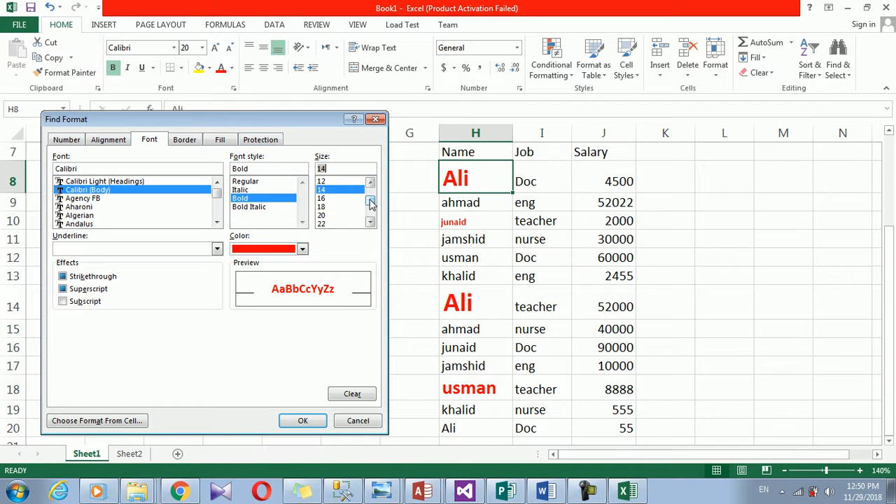
pyautogui.click(338, 180)
pyautogui.click(305, 420)
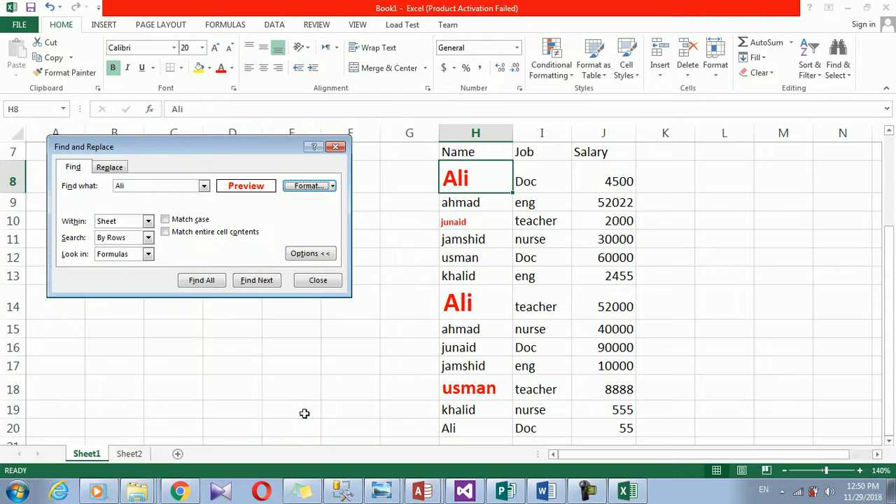
# - Search twice for the next cell matching the name and the size 12 format
pyautogui.click(256, 280)
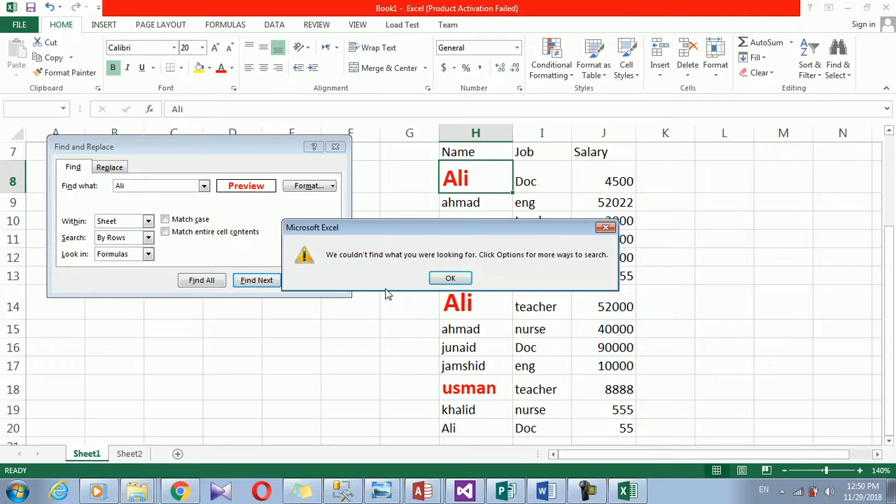
pyautogui.click(450, 279)
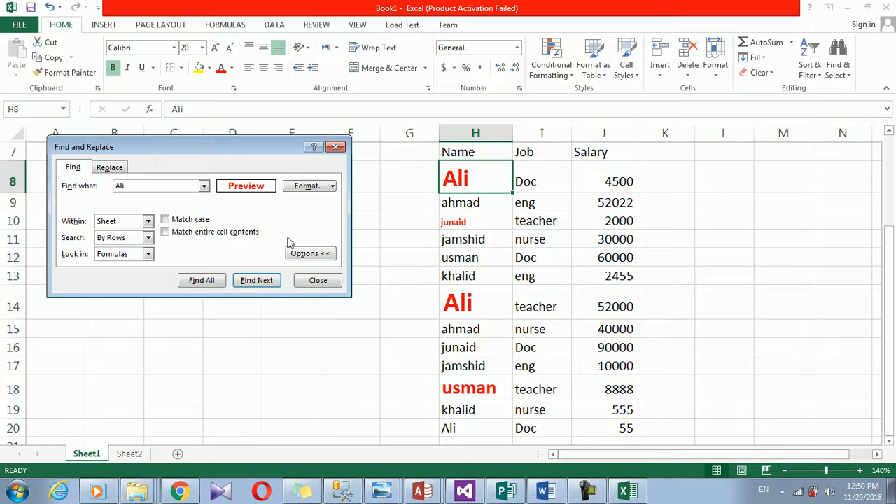
pyautogui.click(257, 281)
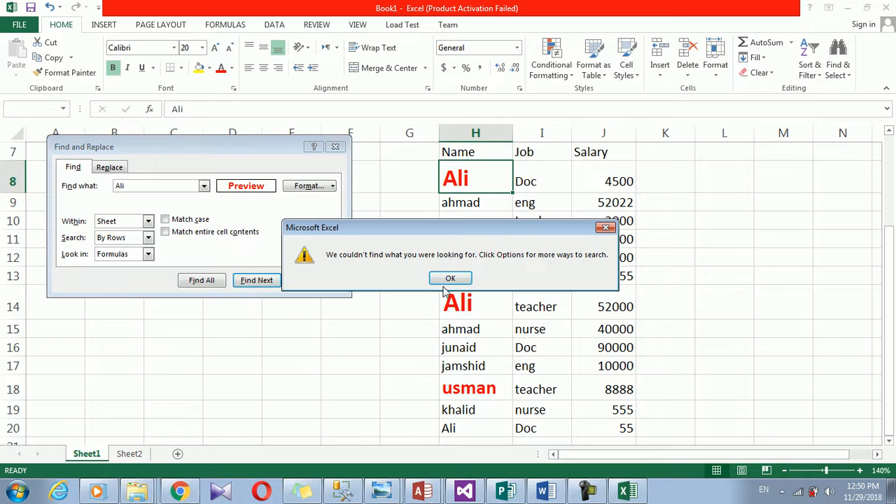
pyautogui.click(450, 279)
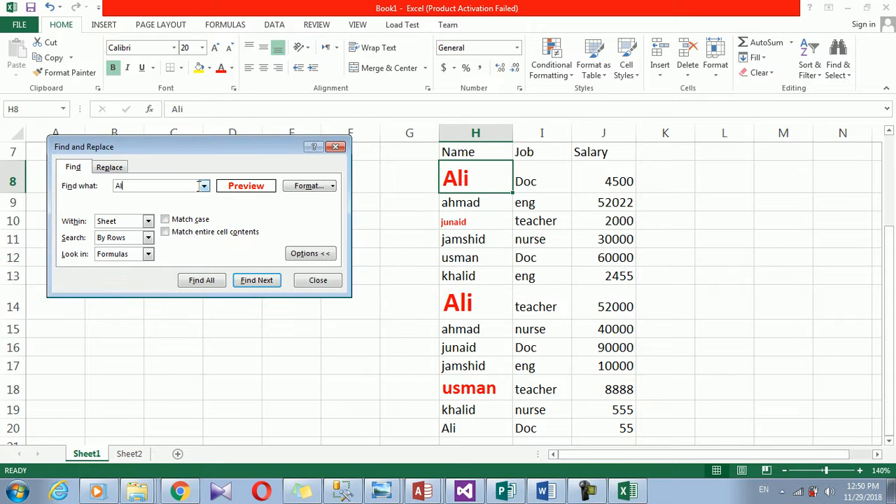
# - Retype the search name in lowercase, turn on Match entire cell contents and search again
pyautogui.click(201, 232)
pyautogui.click(257, 281)
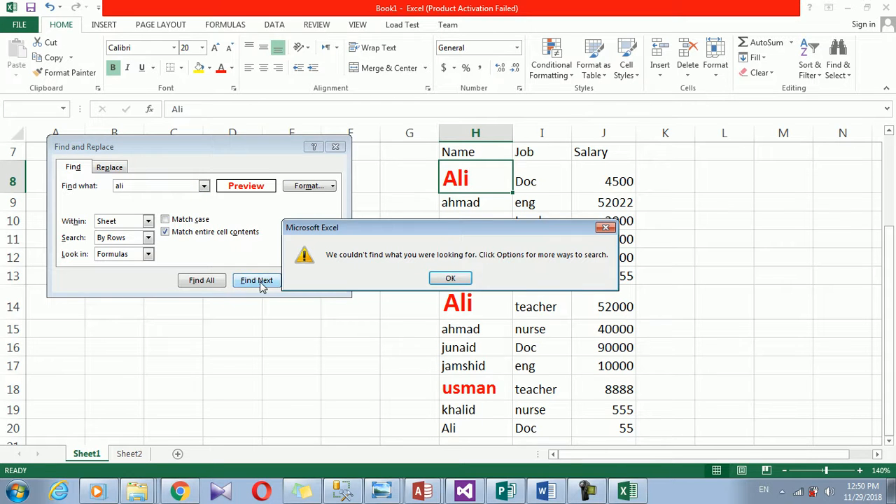
pyautogui.click(451, 278)
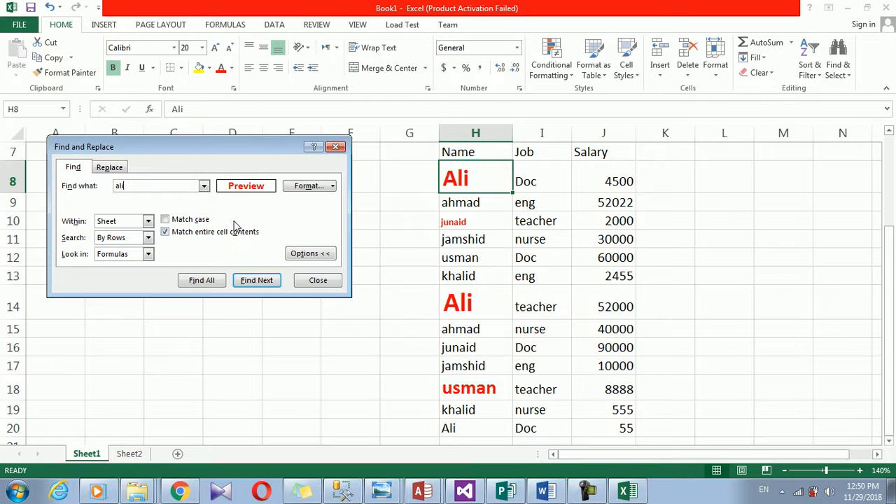
pyautogui.click(306, 186)
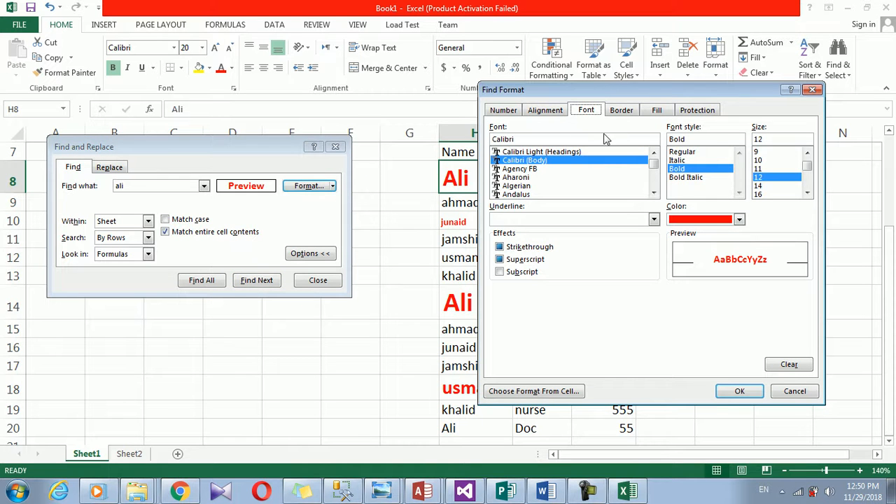
pyautogui.click(701, 152)
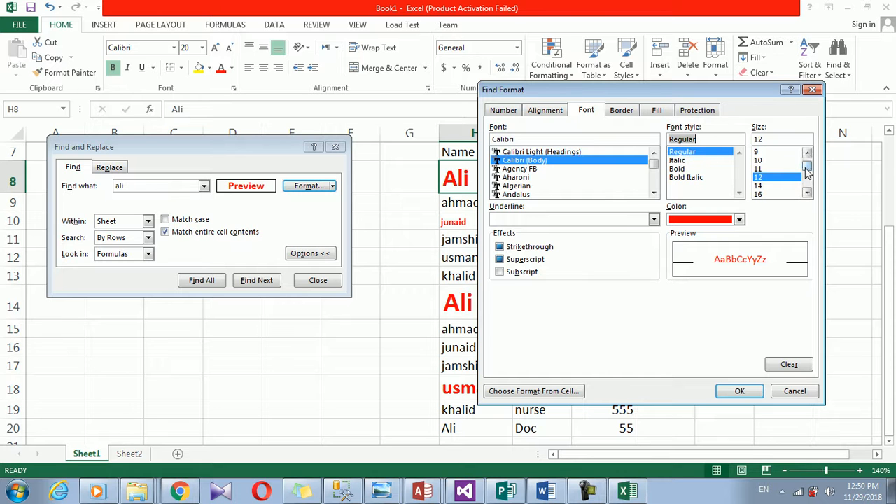
pyautogui.moveTo(807, 169); pyautogui.dragTo(807, 174)
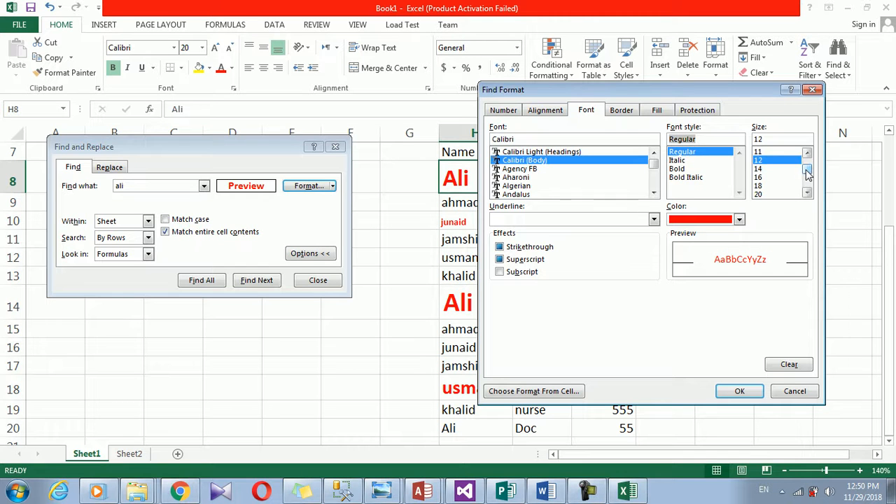
pyautogui.click(795, 391)
# - Replace the search text with the name from cell H18 in lowercase and search for the next match
pyautogui.doubleClick(184, 188)
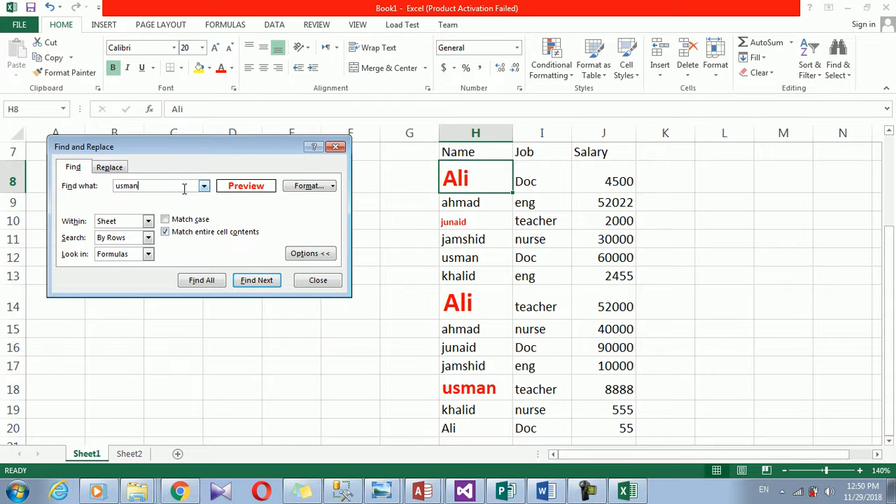
pyautogui.click(252, 280)
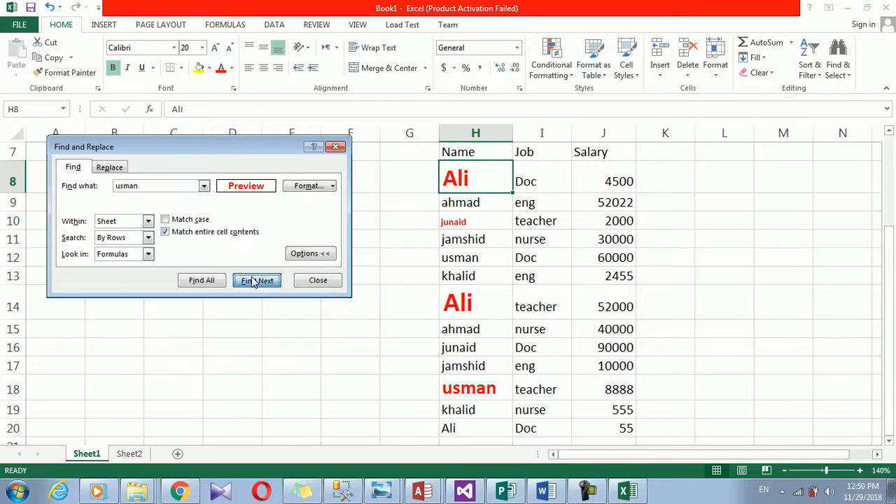
pyautogui.click(448, 278)
# - Set the font size of the search format to 9, keeping bold and red
pyautogui.click(302, 186)
pyautogui.click(740, 219)
pyautogui.click(740, 219)
pyautogui.click(740, 219)
pyautogui.click(740, 219)
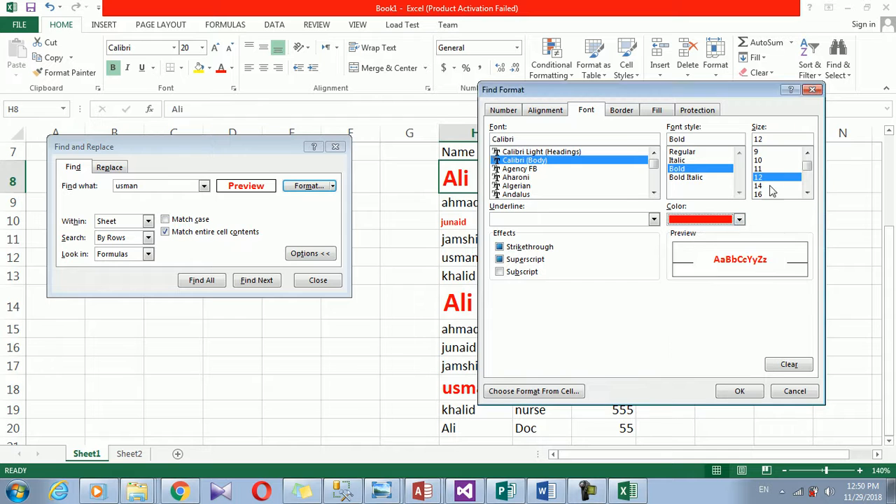
pyautogui.scroll(1, 812, 165)
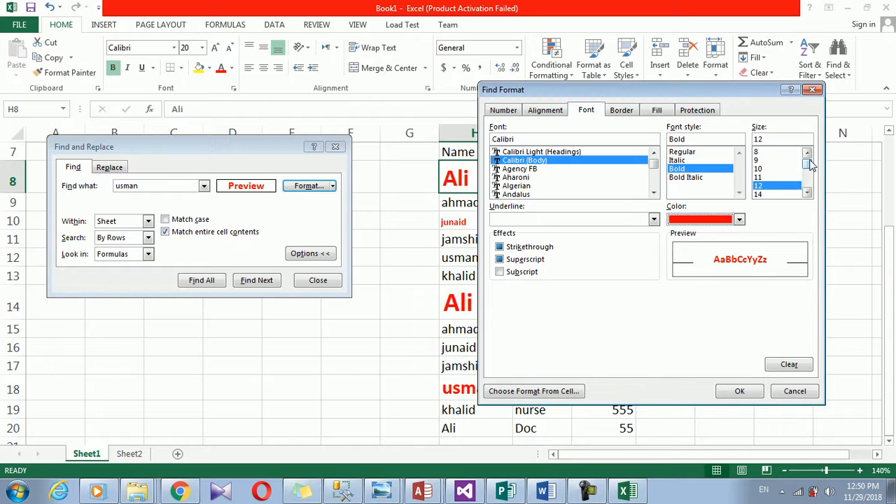
pyautogui.click(775, 161)
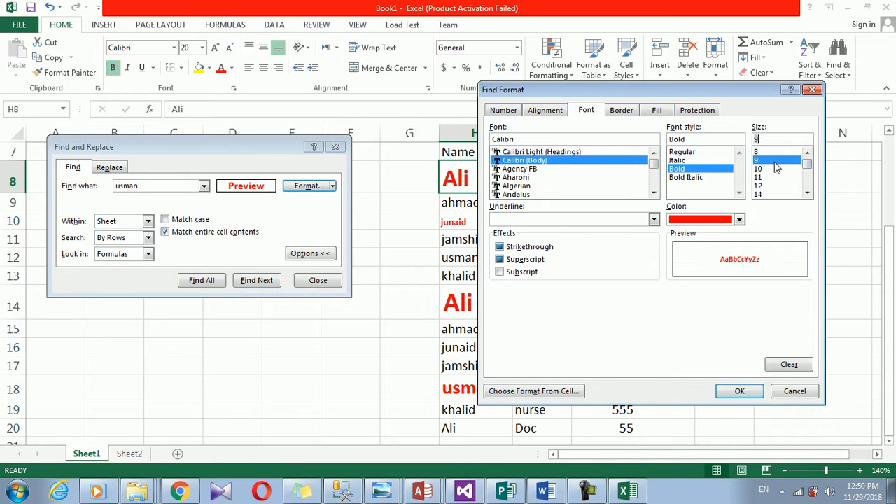
pyautogui.click(738, 391)
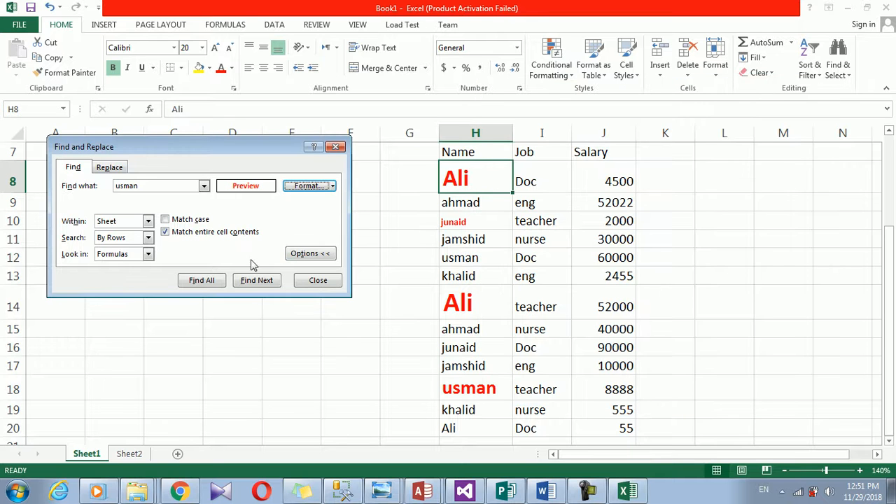
# - Search for the next formatted match, turn off Match entire cell contents and search again
pyautogui.click(252, 281)
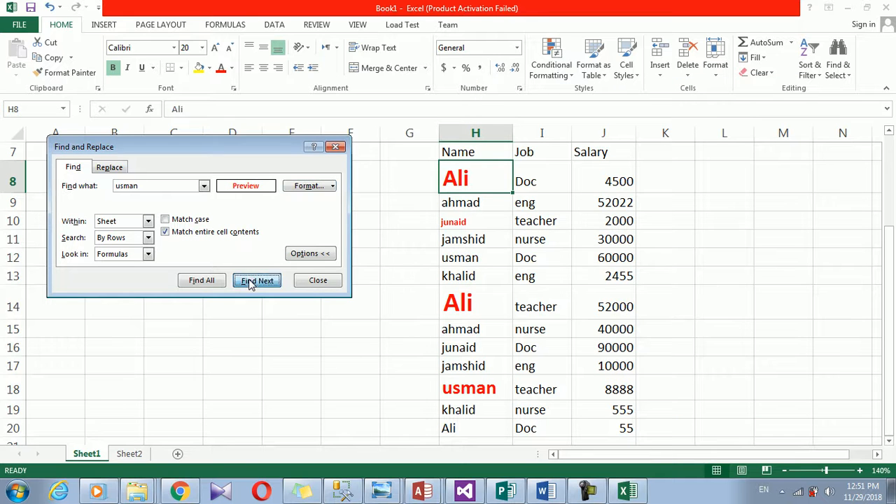
pyautogui.click(452, 278)
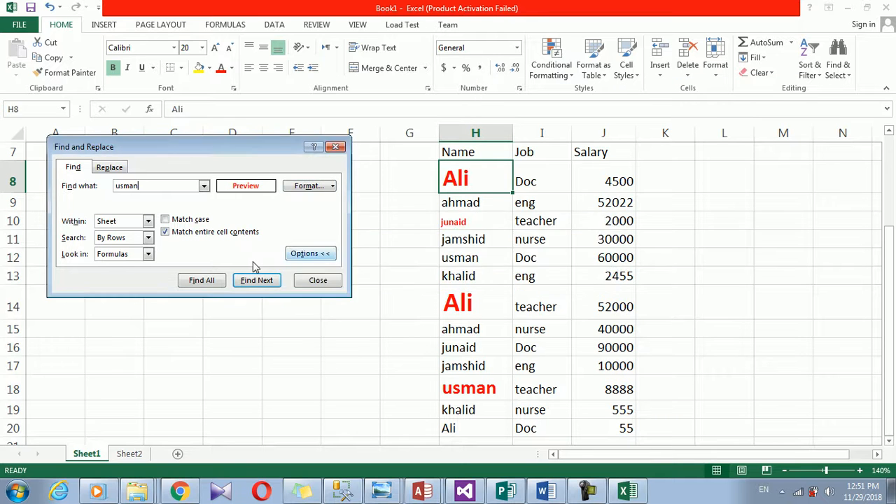
pyautogui.click(244, 238)
pyautogui.click(272, 288)
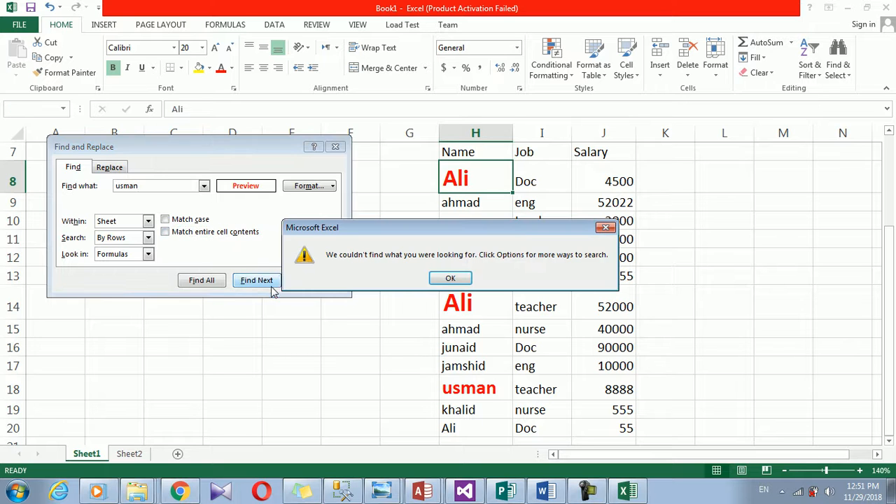
pyautogui.click(454, 278)
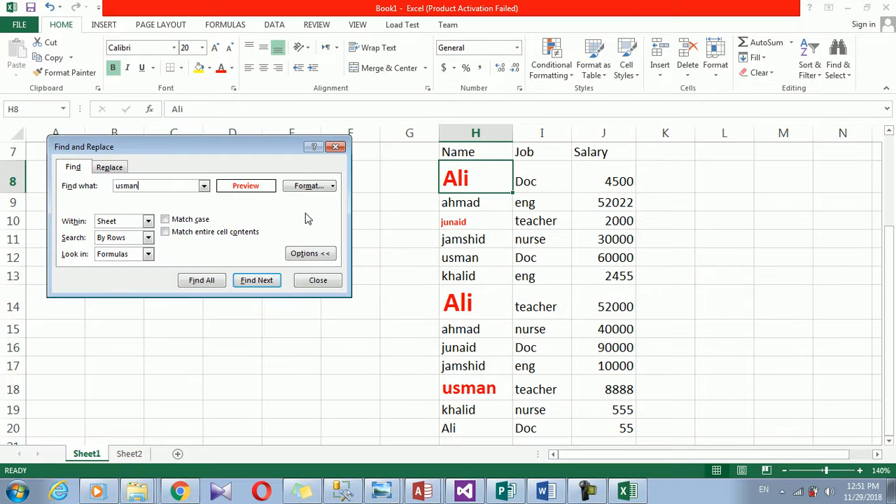
# - Take the search format from cell H13 and search for the next match
pyautogui.click(332, 186)
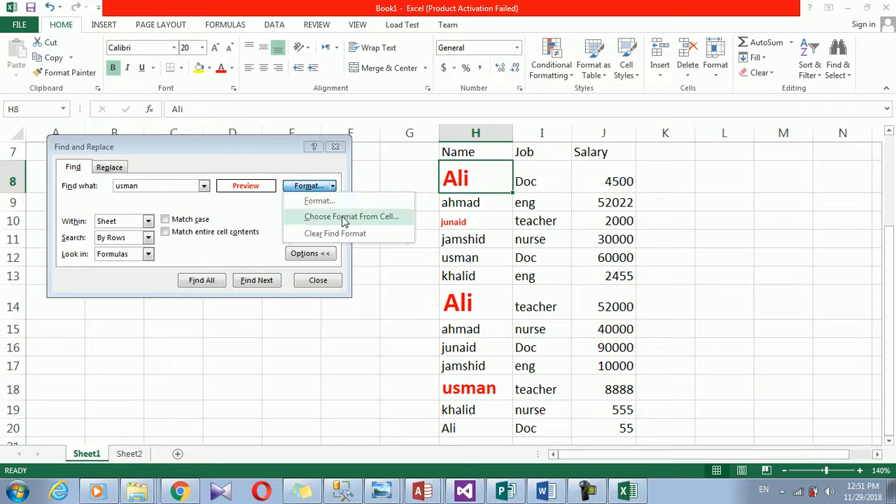
pyautogui.click(343, 216)
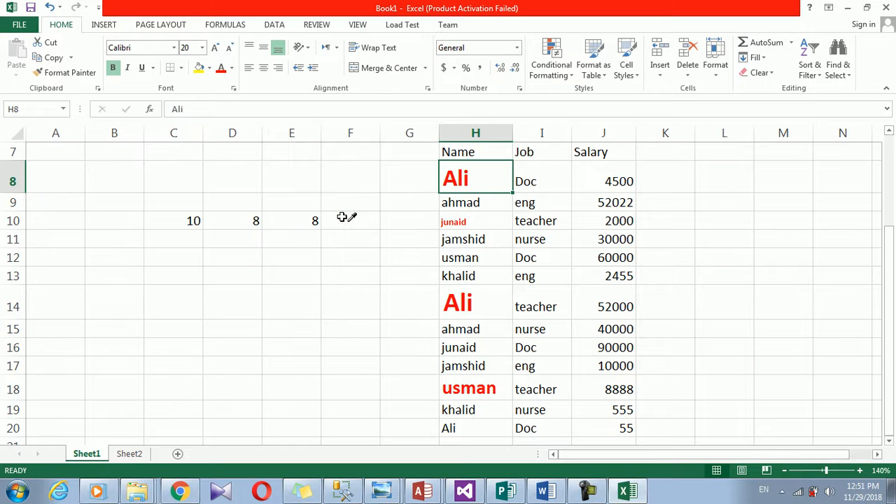
pyautogui.click(462, 270)
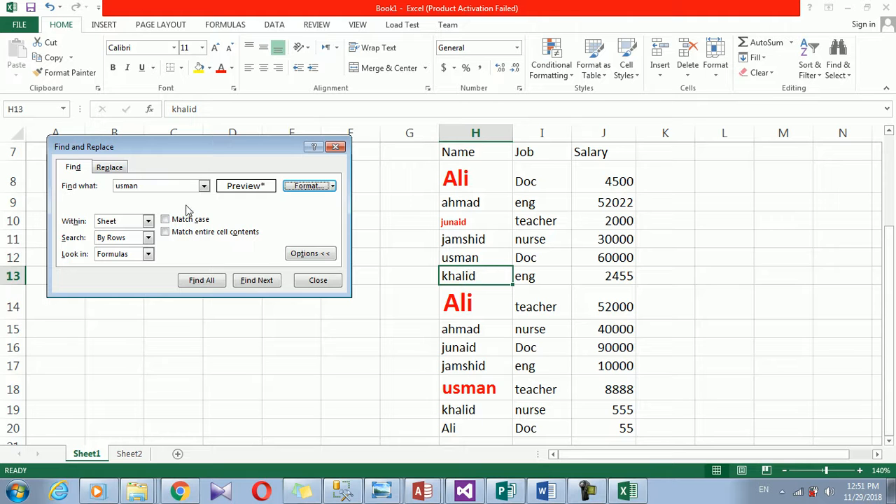
pyautogui.click(247, 287)
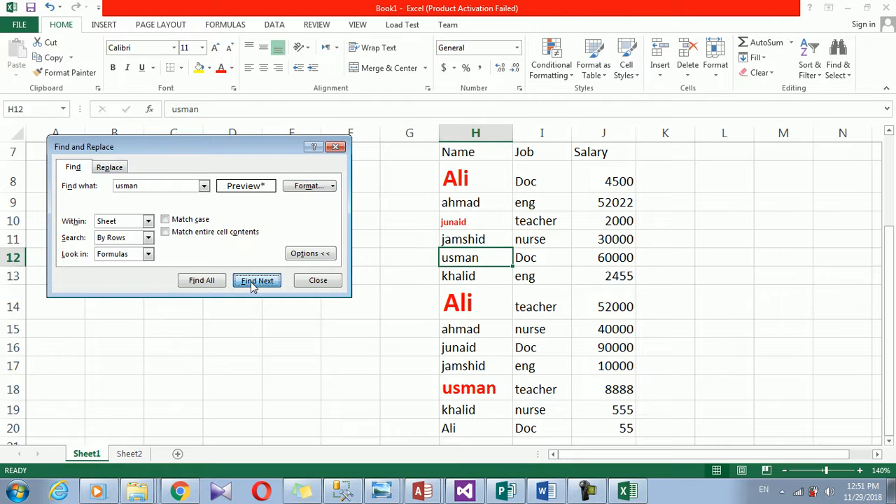
# - Set the font color of the search format to red and search for the next match
pyautogui.click(302, 188)
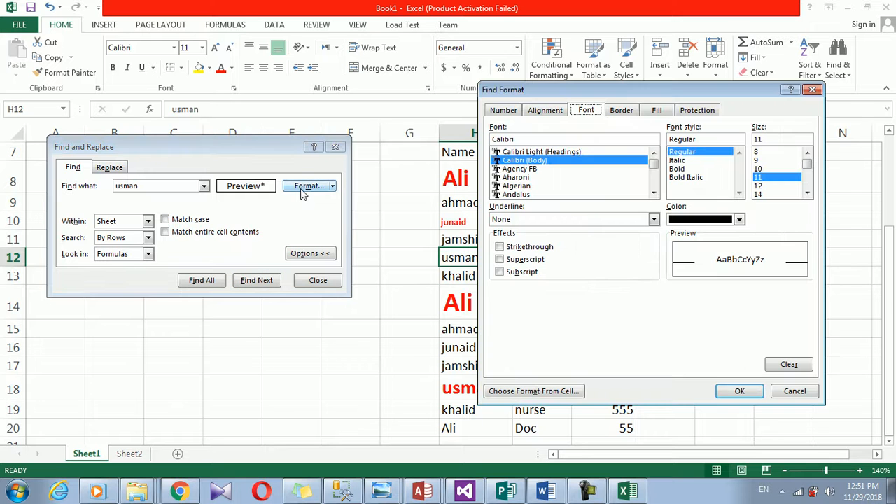
pyautogui.click(739, 220)
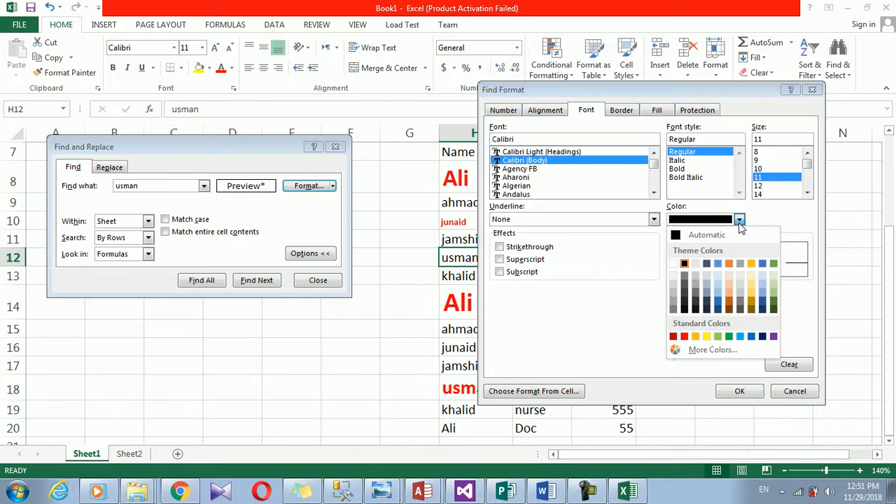
pyautogui.click(684, 336)
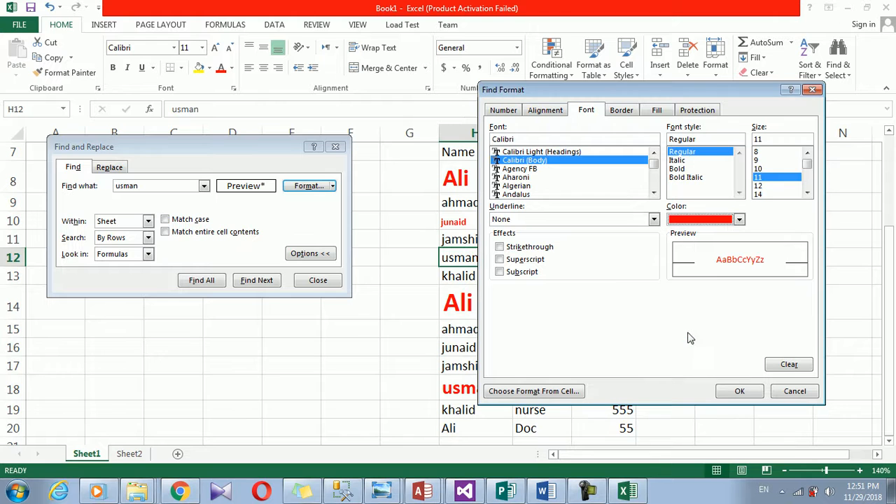
pyautogui.click(752, 393)
pyautogui.click(256, 280)
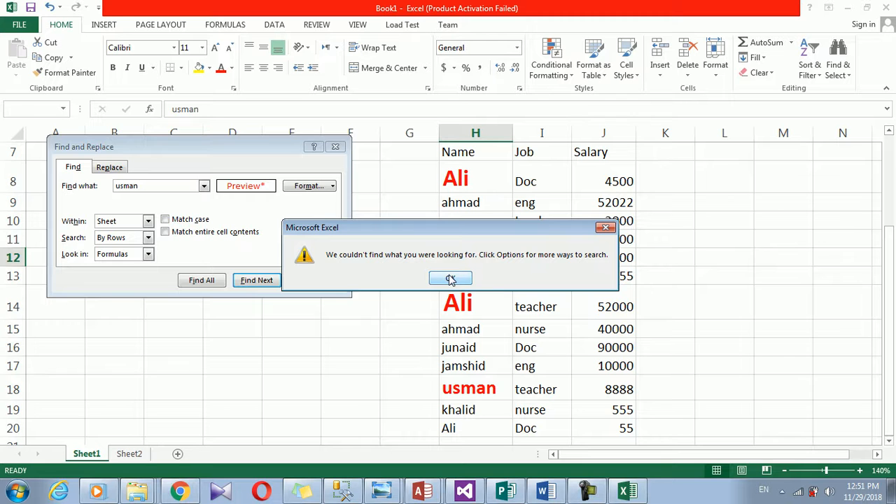
pyautogui.click(450, 279)
# - Change the search text to the name from cell H8, set the search format to bold red and search for the next match
pyautogui.click(204, 187)
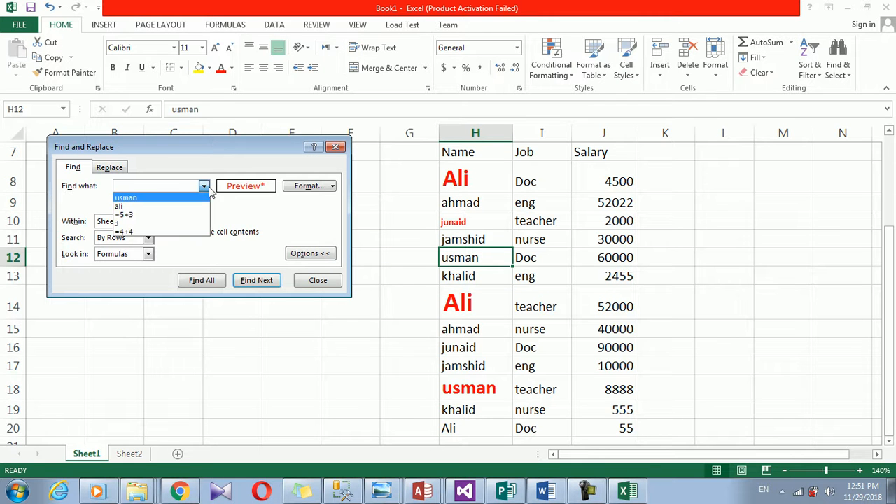
pyautogui.click(197, 207)
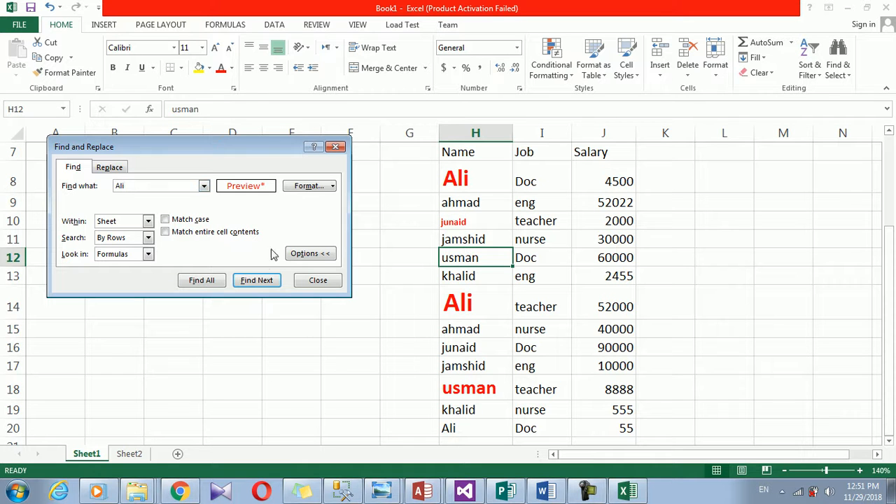
pyautogui.click(313, 186)
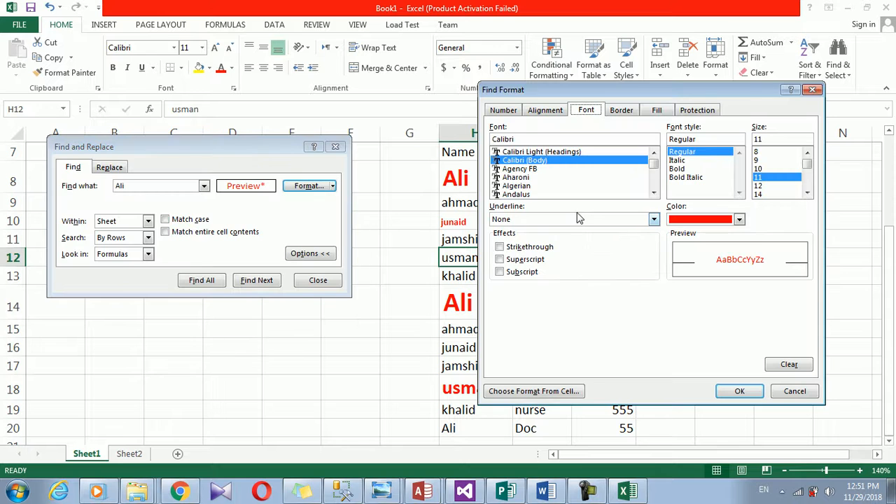
pyautogui.click(692, 169)
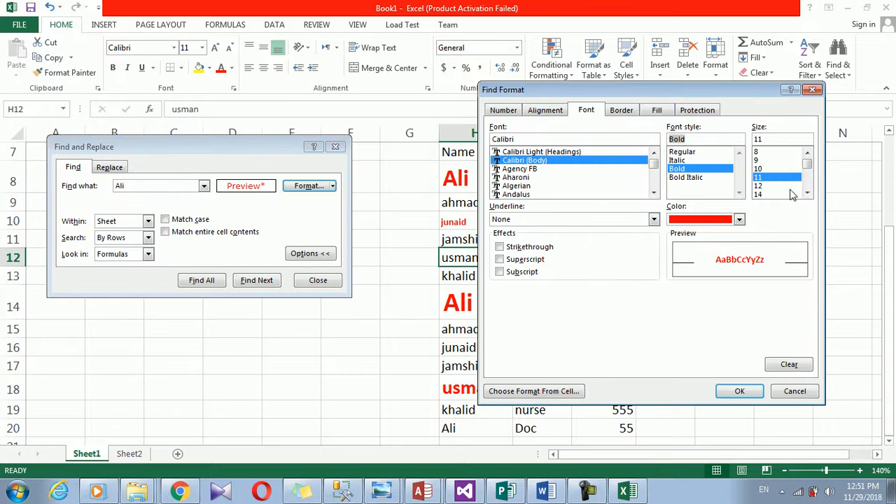
pyautogui.click(739, 219)
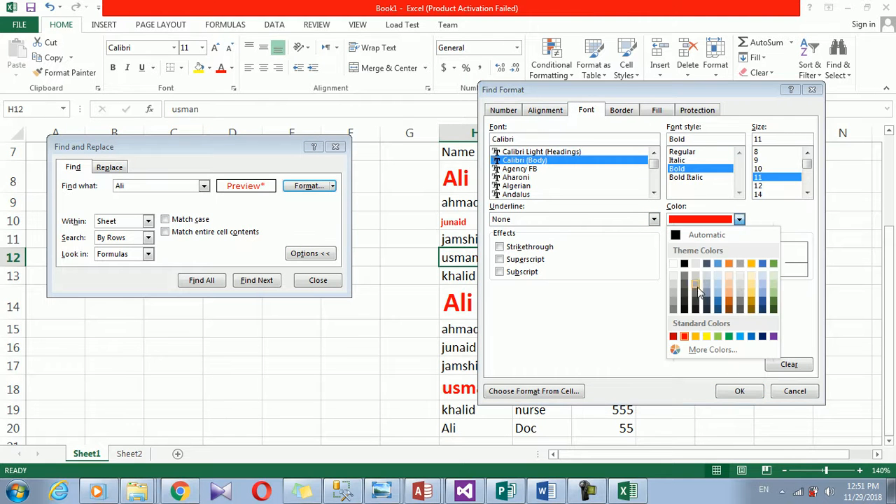
pyautogui.click(686, 339)
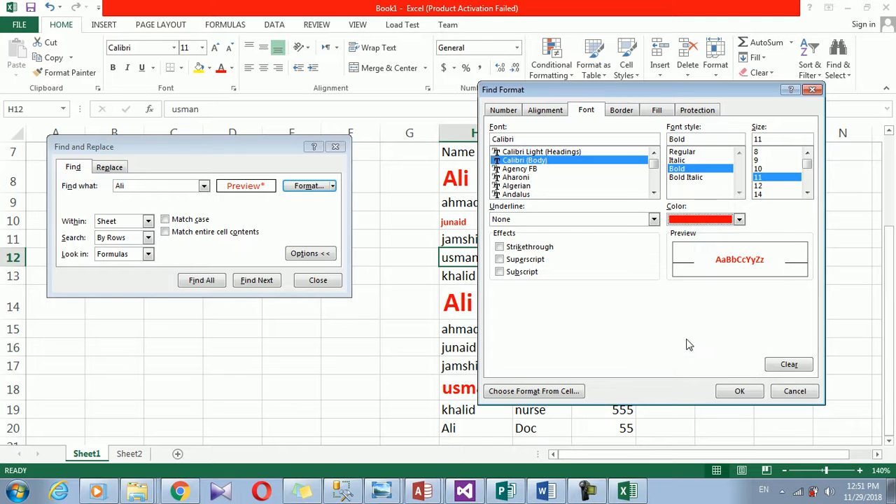
pyautogui.click(740, 391)
pyautogui.click(256, 281)
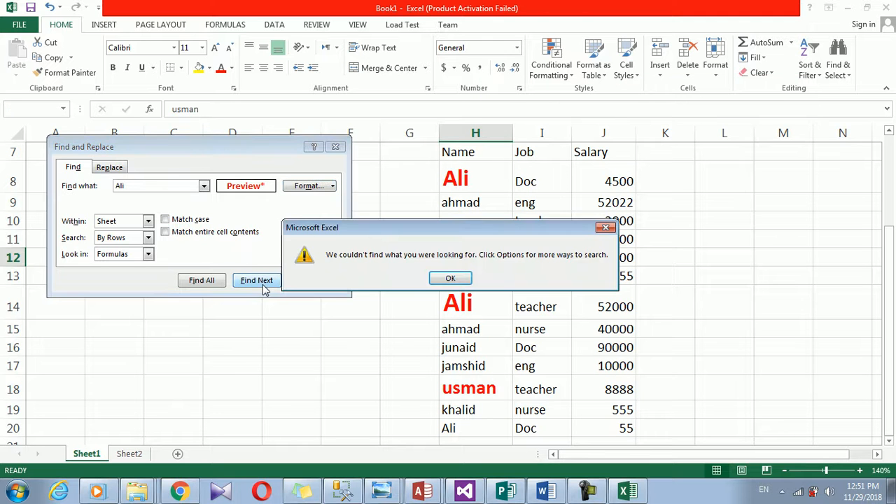
pyautogui.click(450, 278)
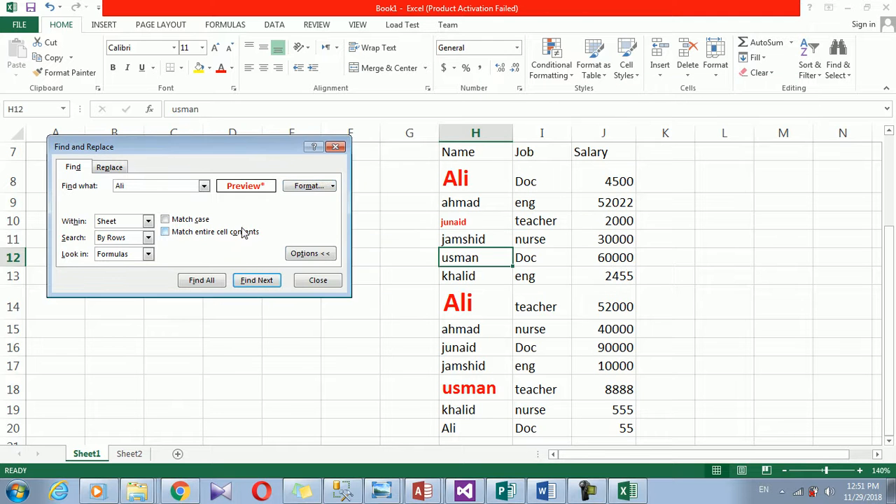
# - Select the name cells H8:H20 and search for the next match within them
pyautogui.click(471, 167)
pyautogui.moveTo(471, 167); pyautogui.dragTo(448, 429)
pyautogui.click(254, 280)
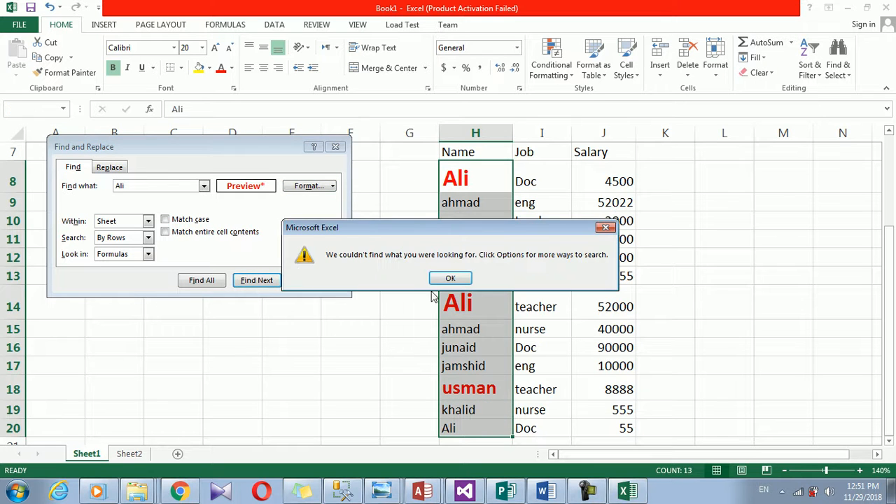
pyautogui.click(452, 283)
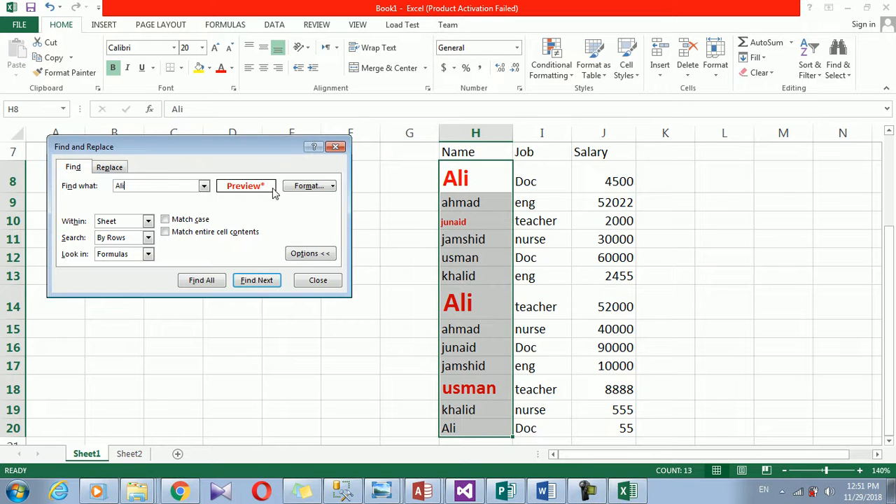
# - Change the search text to the name from cell H18, clear the font name in the search format and search again
pyautogui.click(204, 185)
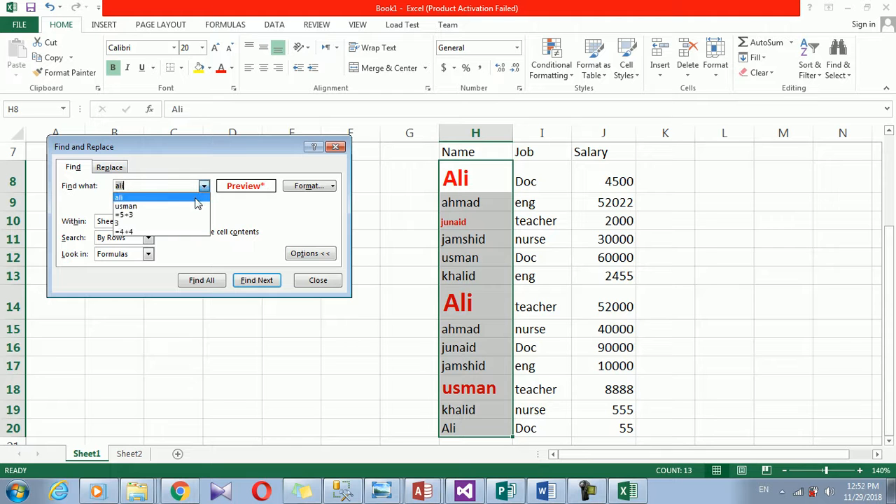
pyautogui.click(196, 206)
pyautogui.click(322, 190)
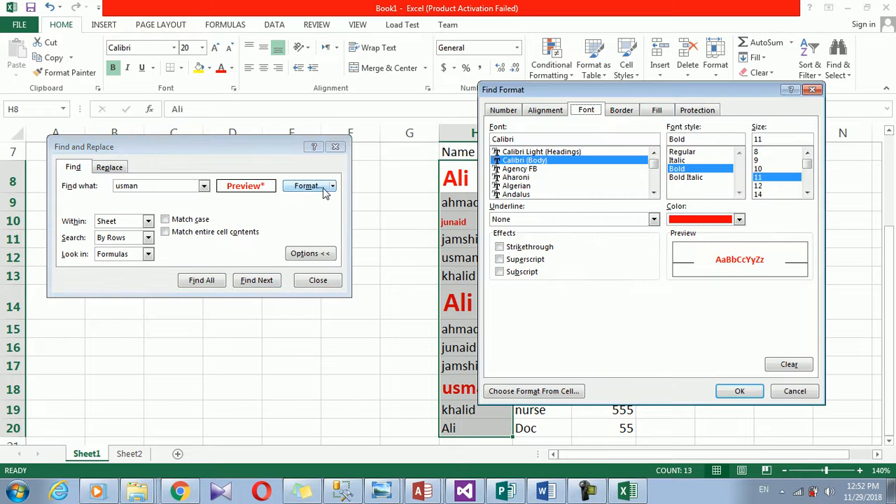
pyautogui.doubleClick(580, 139)
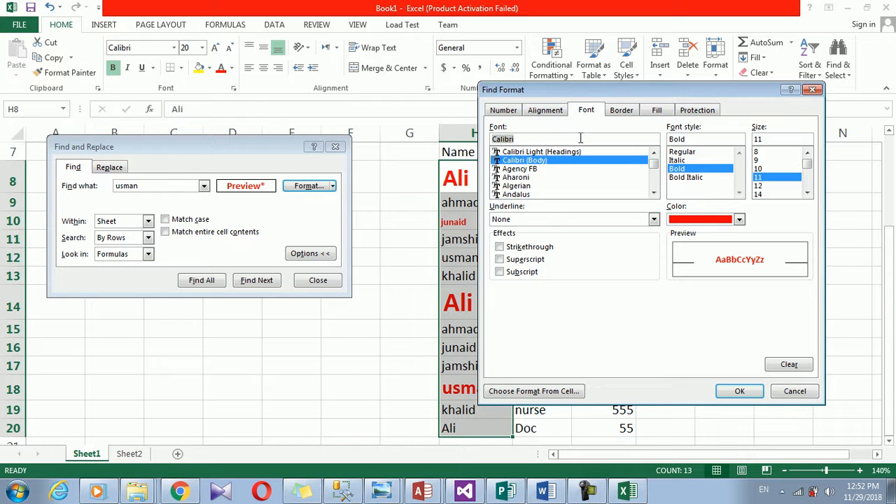
pyautogui.press('BackSpace')
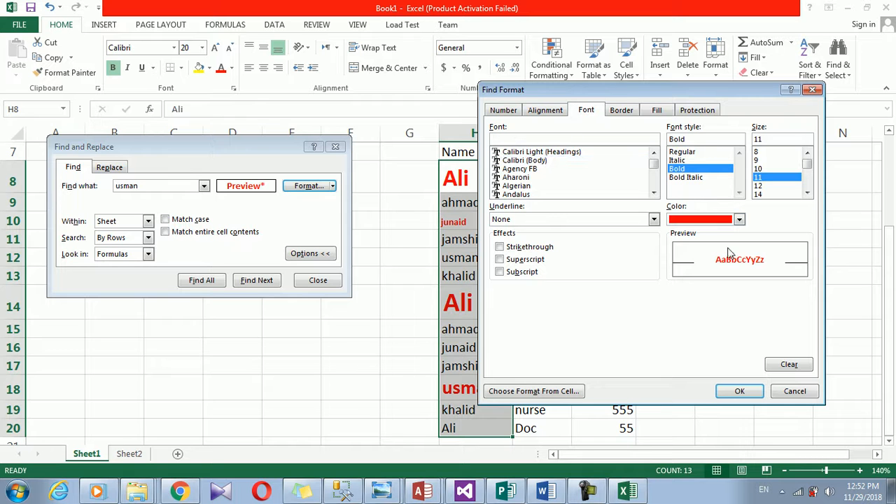
pyautogui.click(740, 391)
pyautogui.click(256, 280)
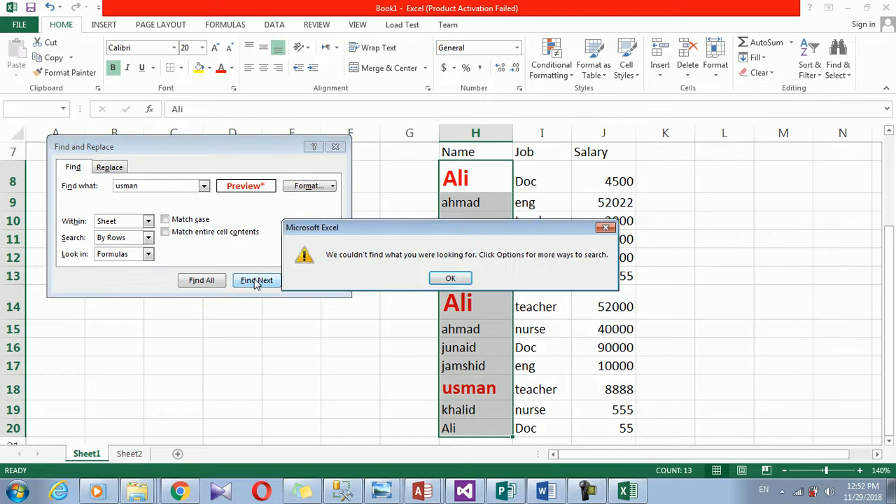
pyautogui.click(456, 276)
# - Select cell H8 and search for its name with the current format, first in lowercase and again with a capital initial
pyautogui.click(470, 157)
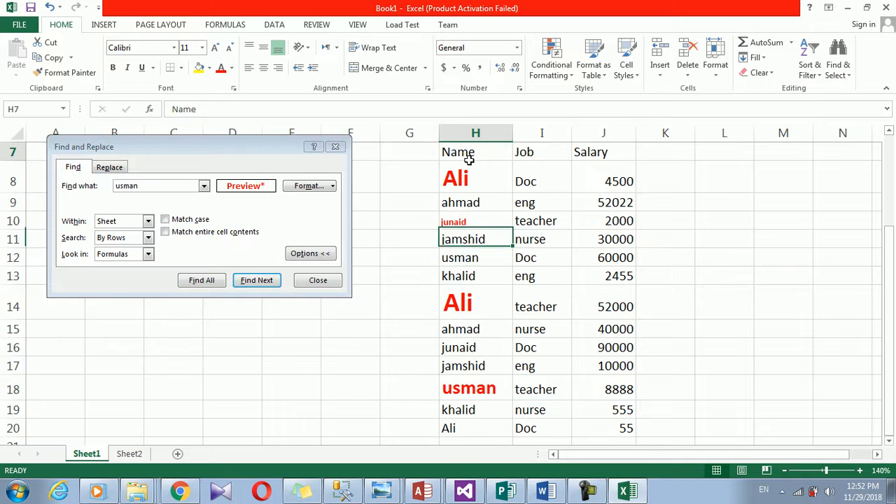
pyautogui.click(467, 181)
pyautogui.click(204, 186)
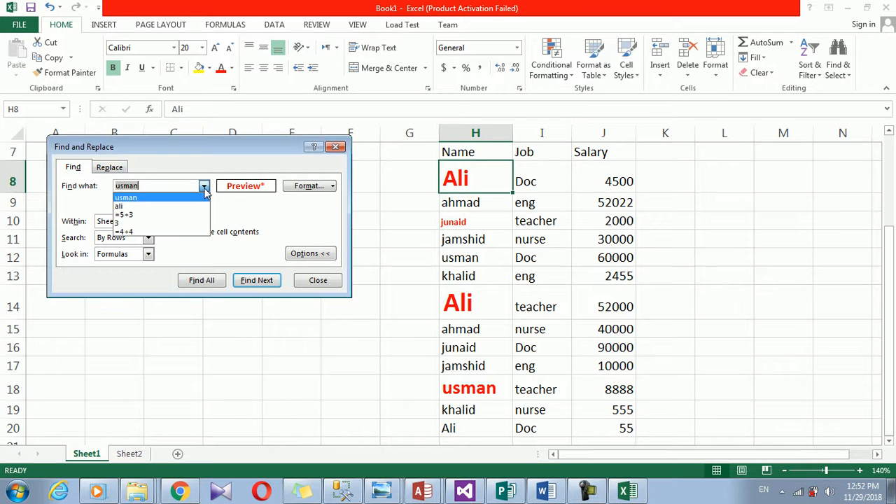
pyautogui.click(187, 207)
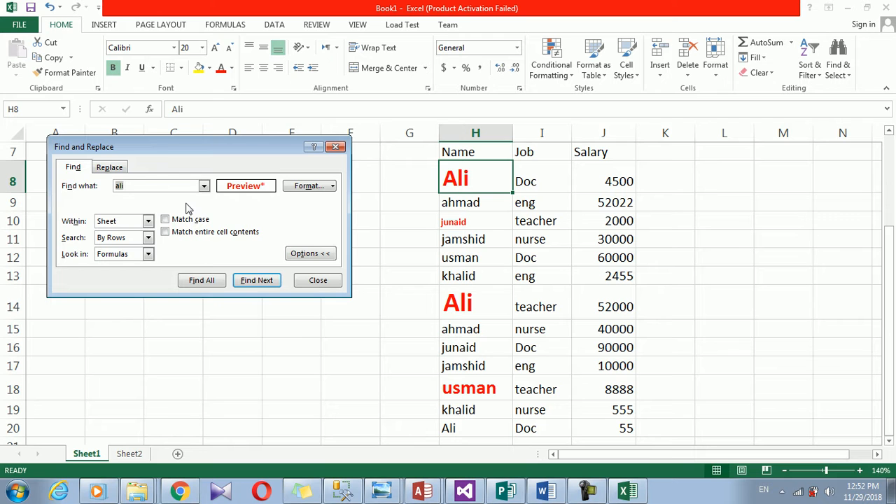
pyautogui.click(250, 281)
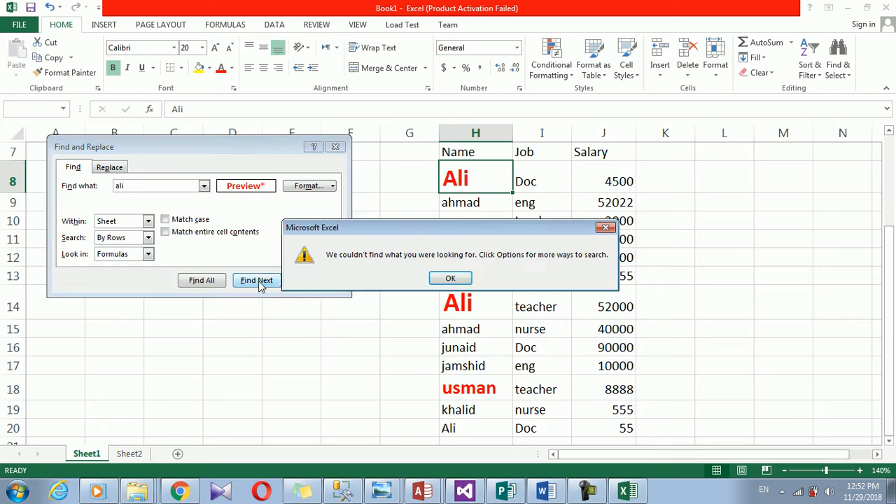
pyautogui.click(454, 282)
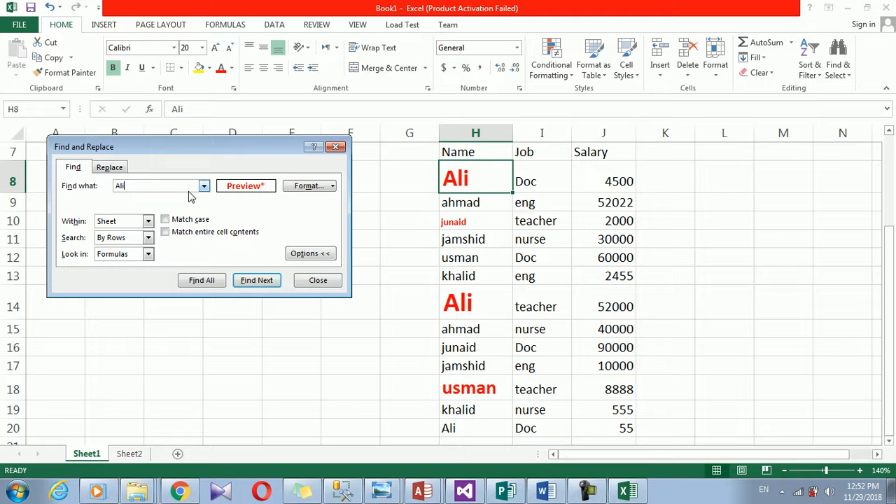
pyautogui.click(258, 280)
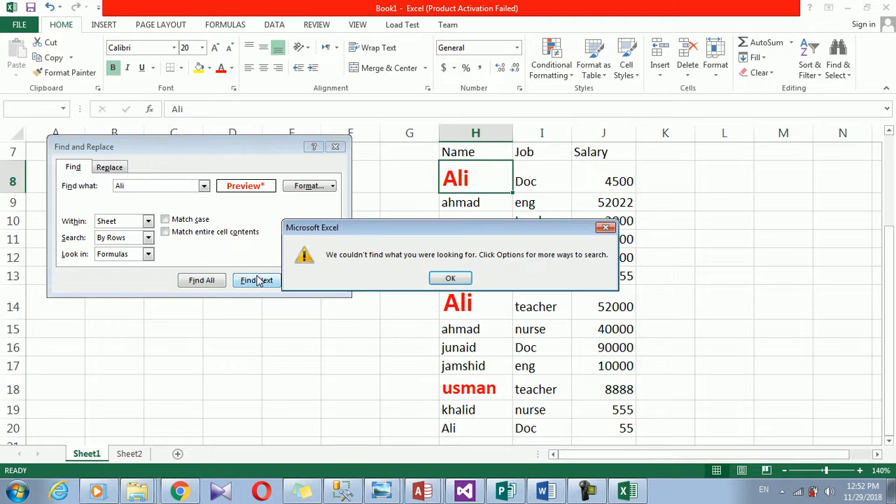
pyautogui.click(450, 277)
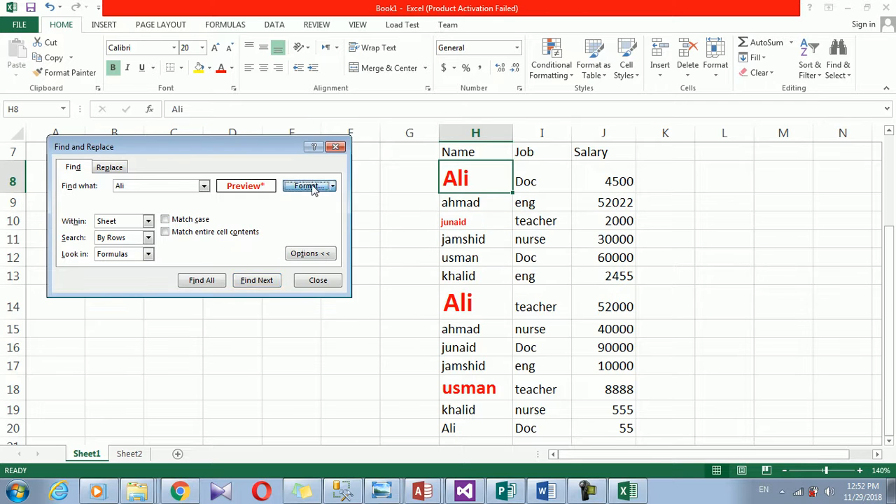
pyautogui.click(315, 188)
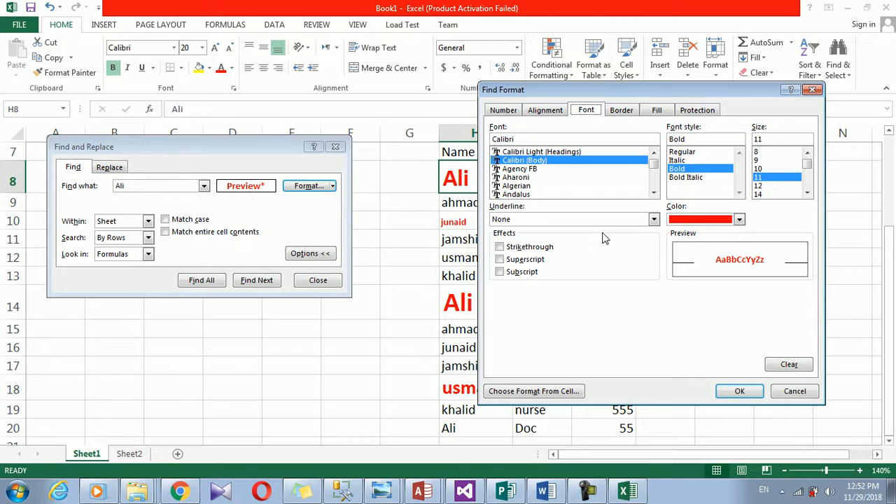
pyautogui.click(795, 391)
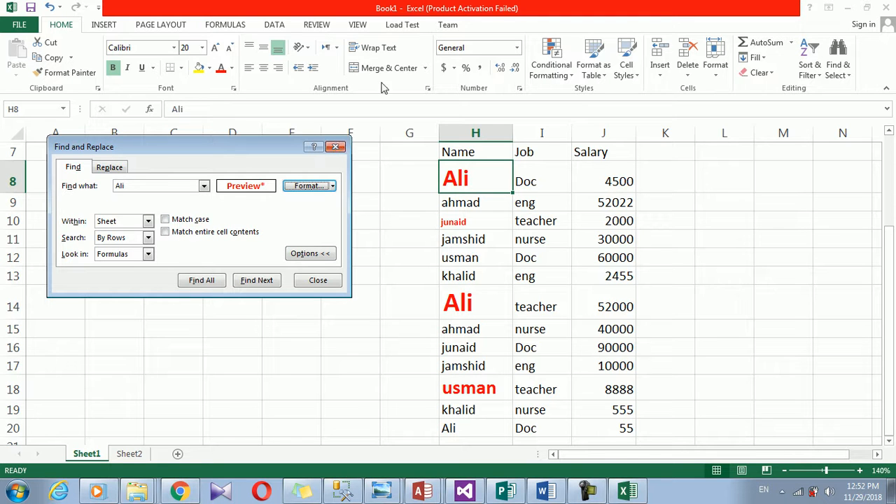
pyautogui.click(338, 149)
pyautogui.click(644, 217)
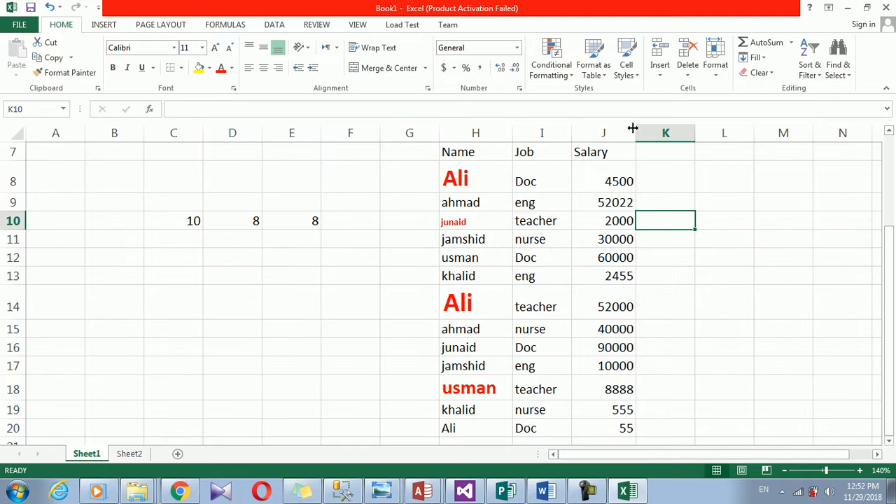
pyautogui.click(846, 70)
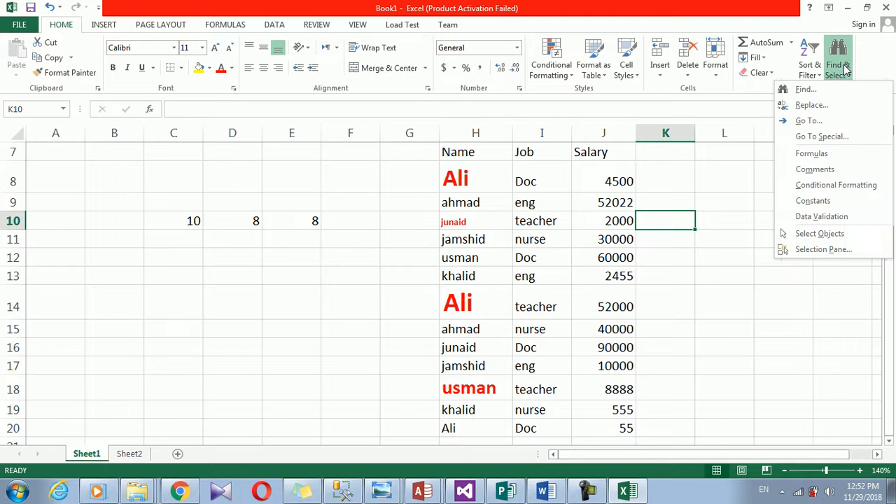
pyautogui.click(803, 105)
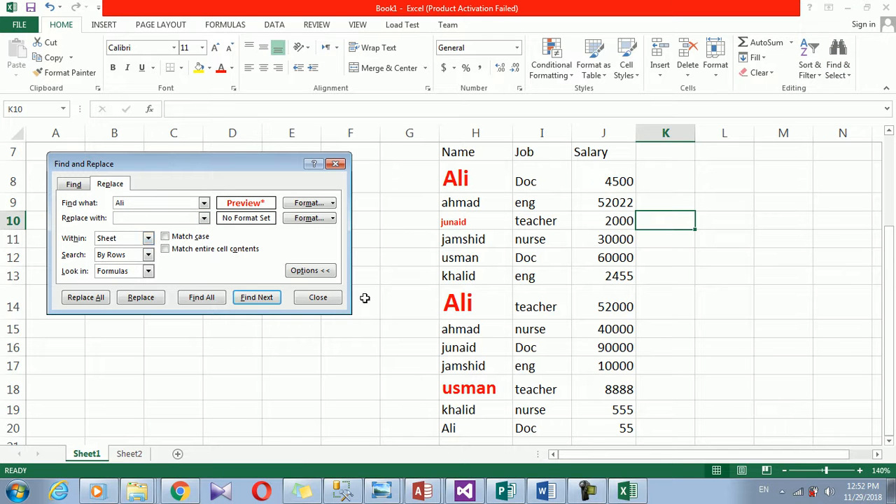
pyautogui.click(336, 303)
# - Select cell H8, start a replacement and clear the font settings of the search format
pyautogui.click(468, 156)
pyautogui.click(472, 196)
pyautogui.click(466, 181)
pyautogui.click(838, 67)
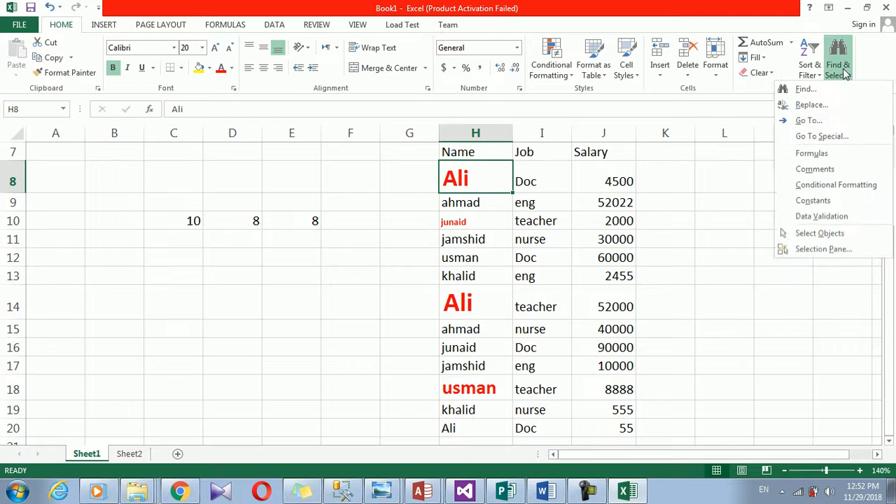
pyautogui.click(805, 103)
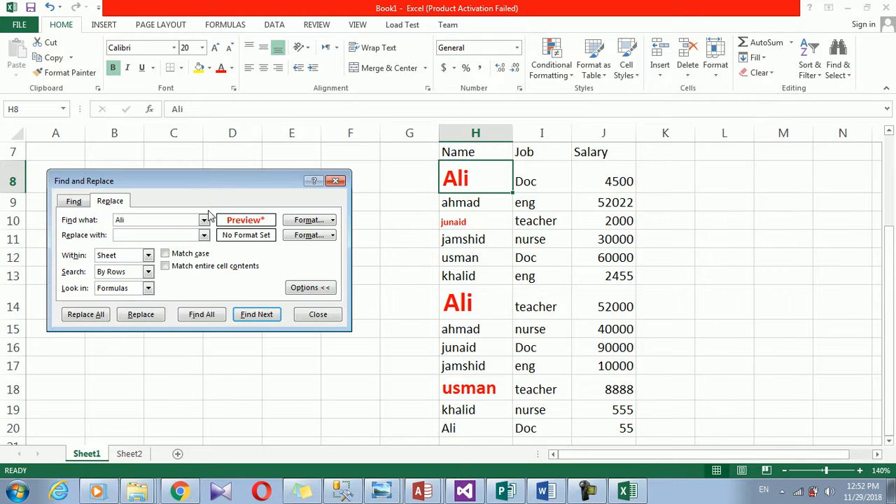
pyautogui.moveTo(184, 186); pyautogui.dragTo(156, 187)
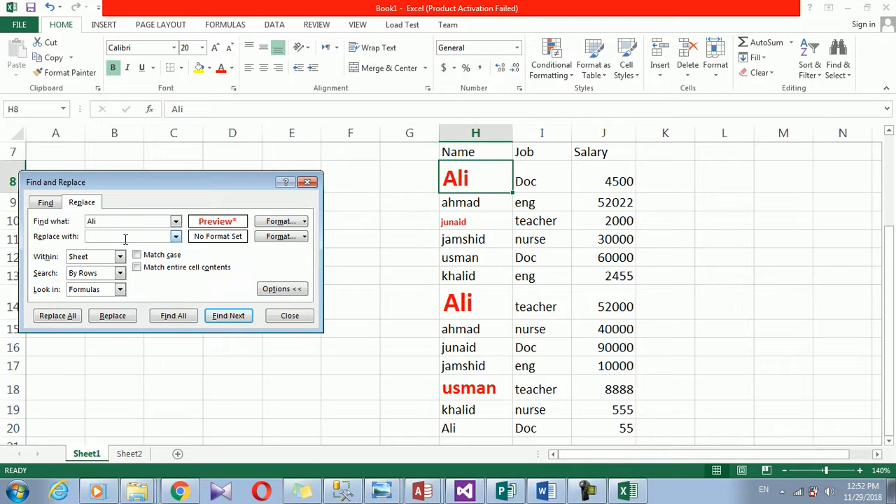
pyautogui.click(295, 224)
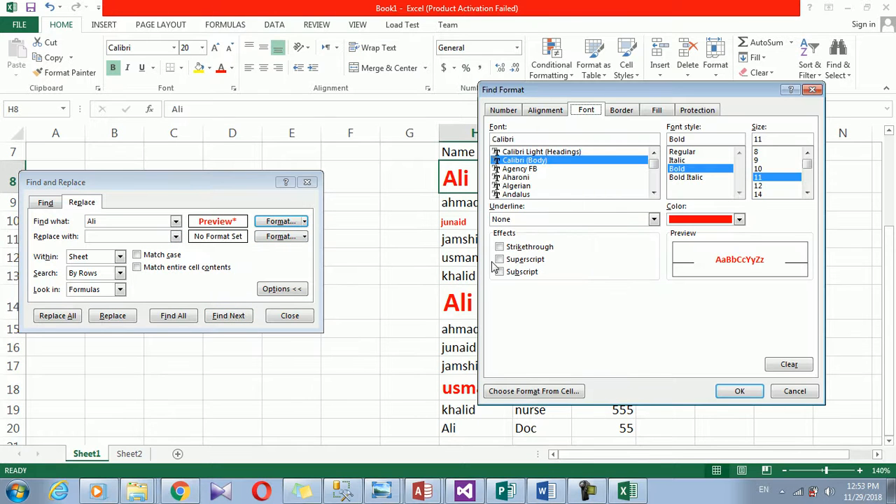
pyautogui.click(789, 364)
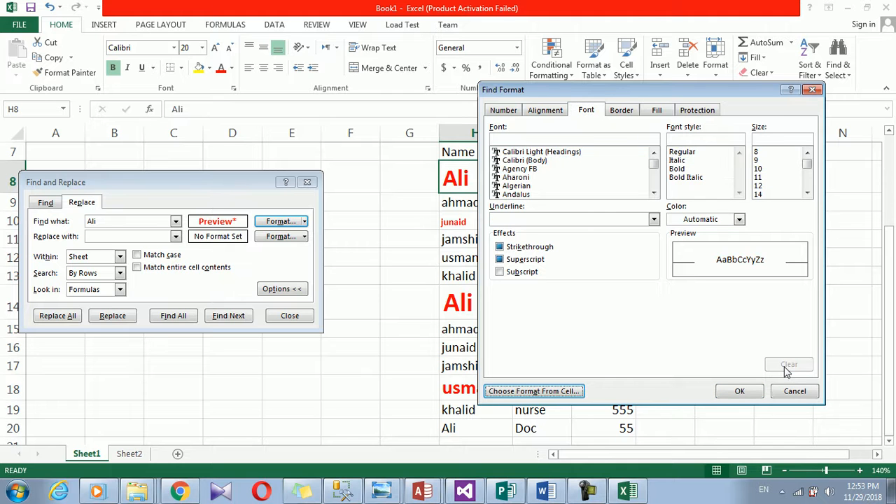
pyautogui.click(743, 391)
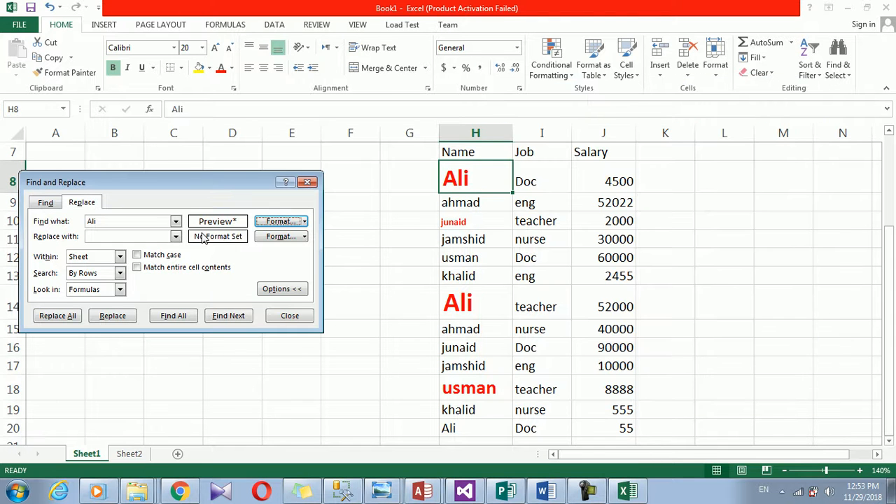
# - Enter a new replacement name and replace the matches in H8, H13, H14 and H19 one at a time
pyautogui.click(176, 236)
pyautogui.click(156, 234)
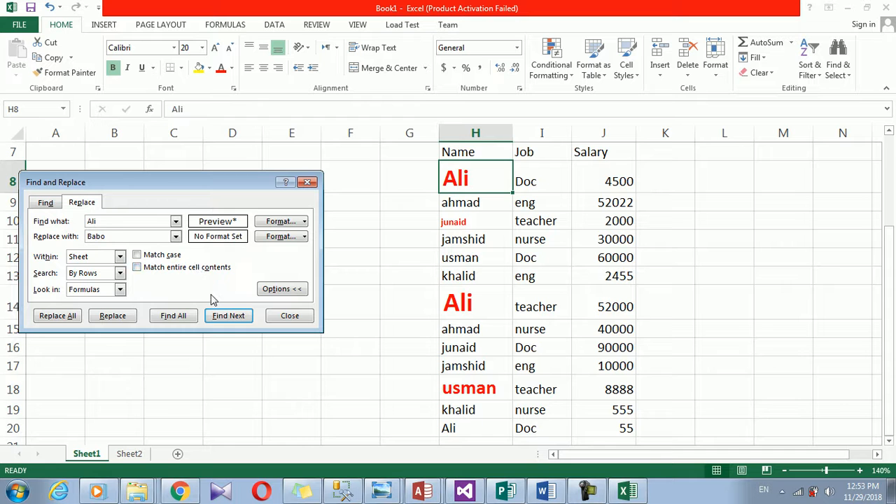
pyautogui.click(108, 319)
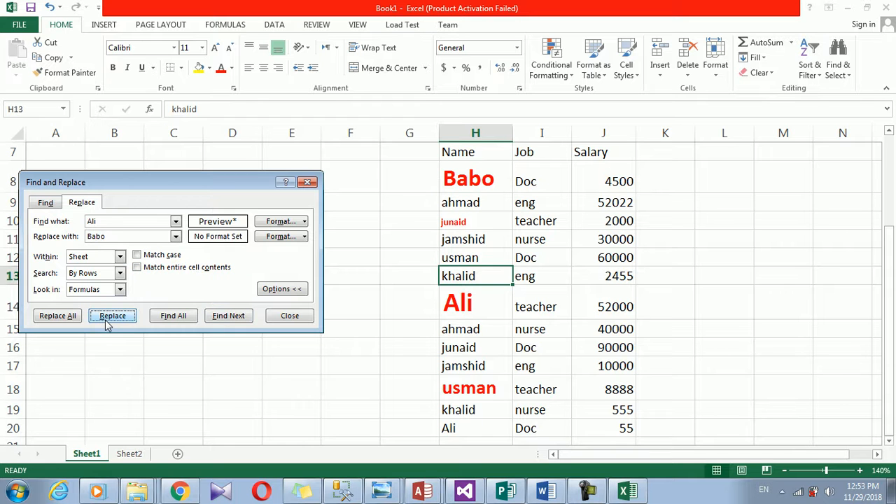
pyautogui.click(108, 319)
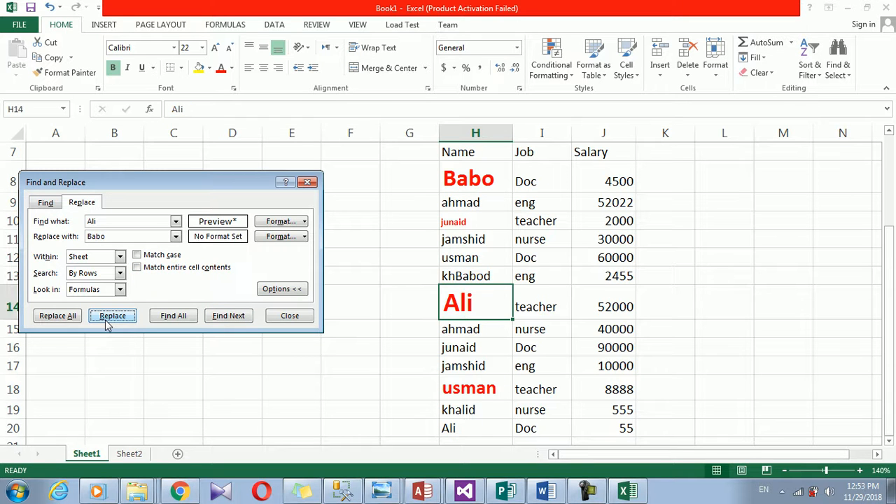
pyautogui.click(108, 320)
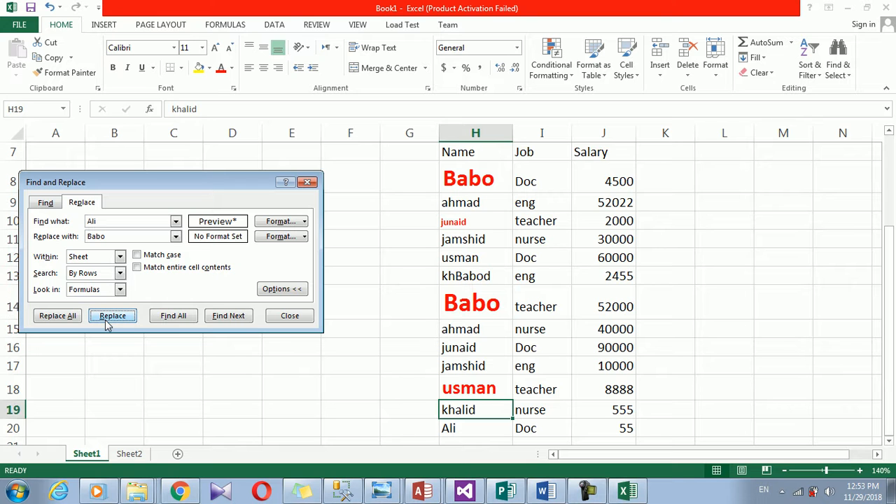
pyautogui.click(107, 322)
# - Turn on matching of entire cell contents and replace the name in cell H20
pyautogui.click(146, 271)
pyautogui.click(115, 315)
pyautogui.click(116, 317)
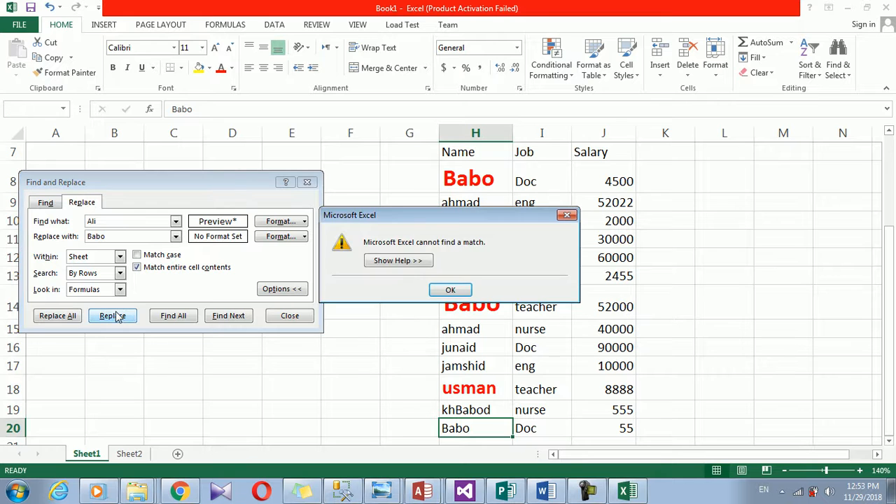
pyautogui.click(450, 290)
# - Turn off matching of entire cell contents, enter a different replacement name and search for the next match
pyautogui.click(107, 236)
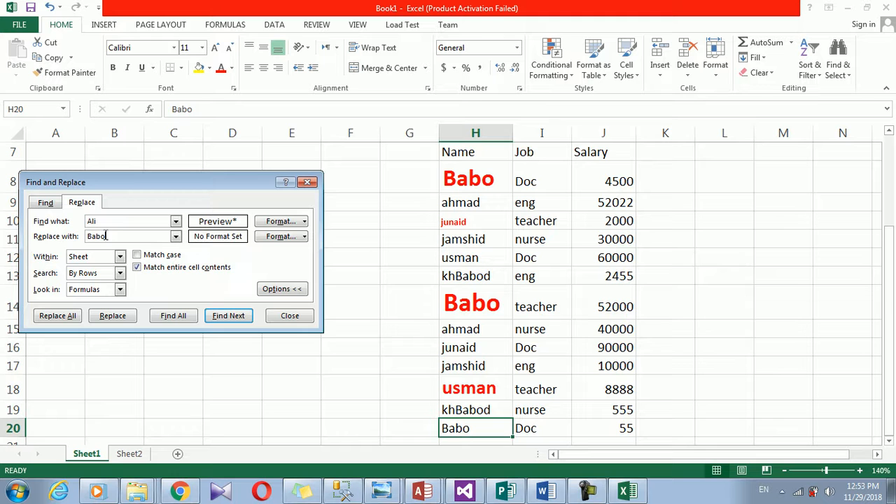
pyautogui.click(192, 269)
pyautogui.doubleClick(150, 240)
pyautogui.write('Azim')
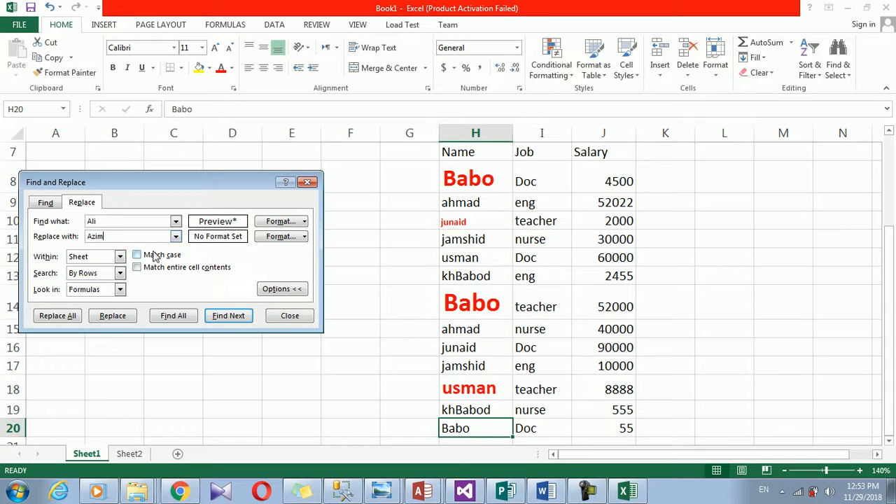
pyautogui.click(238, 315)
pyautogui.click(450, 278)
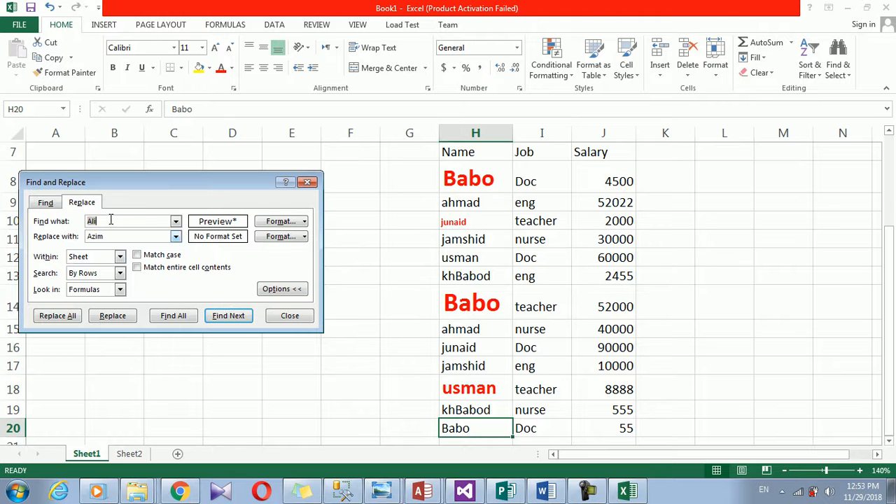
# - Set the search text to the name from cell H8, replace all its matches and close the dialog
pyautogui.write('Babo')
pyautogui.click(79, 317)
pyautogui.click(449, 279)
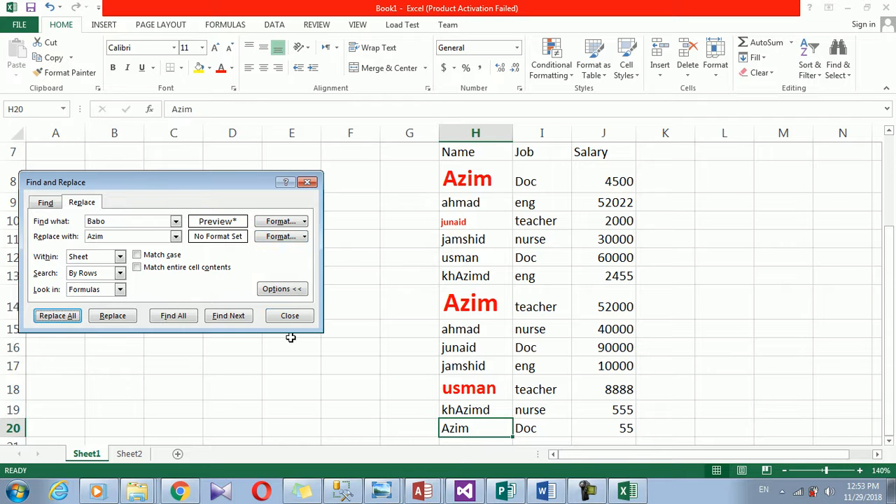
pyautogui.click(290, 316)
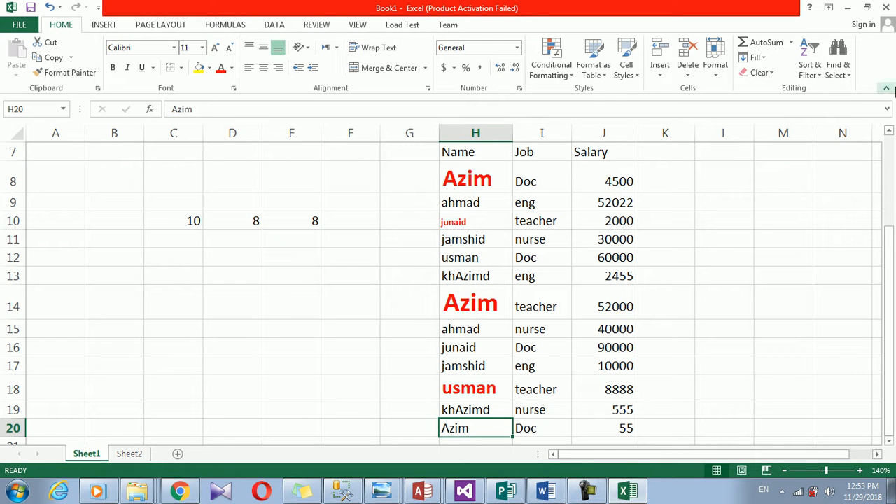
# - Open Go To, place its dialog beside the table and try to run it with an empty reference
pyautogui.click(838, 70)
pyautogui.click(826, 124)
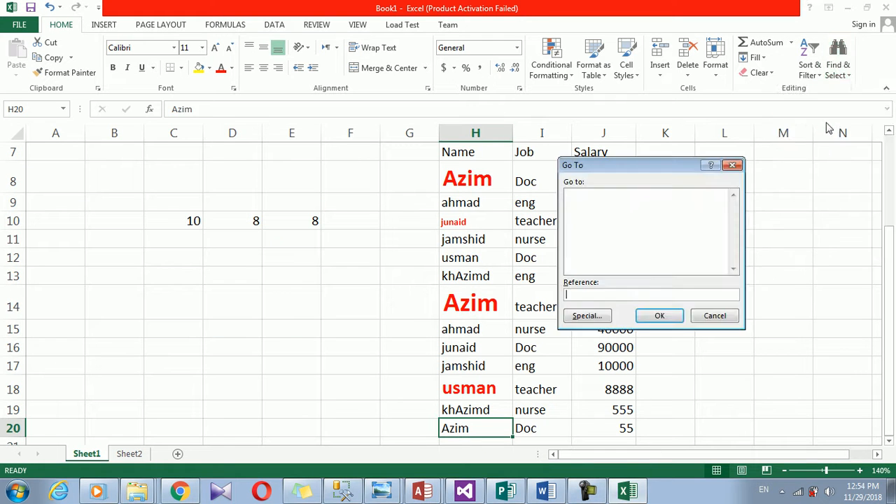
pyautogui.moveTo(645, 168); pyautogui.dragTo(282, 170)
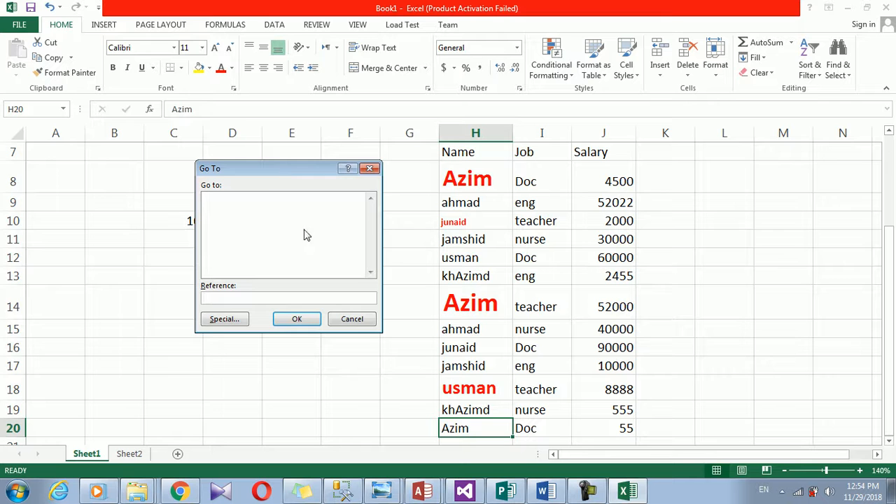
pyautogui.moveTo(268, 166); pyautogui.dragTo(245, 141)
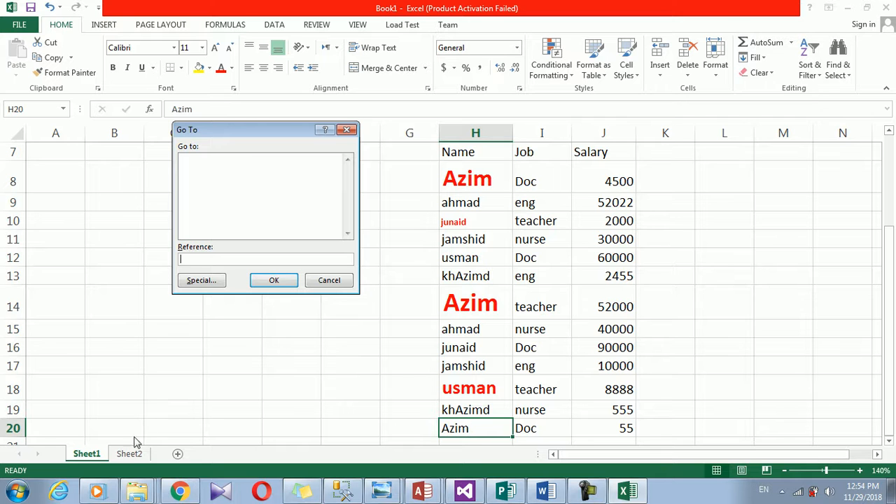
pyautogui.click(274, 281)
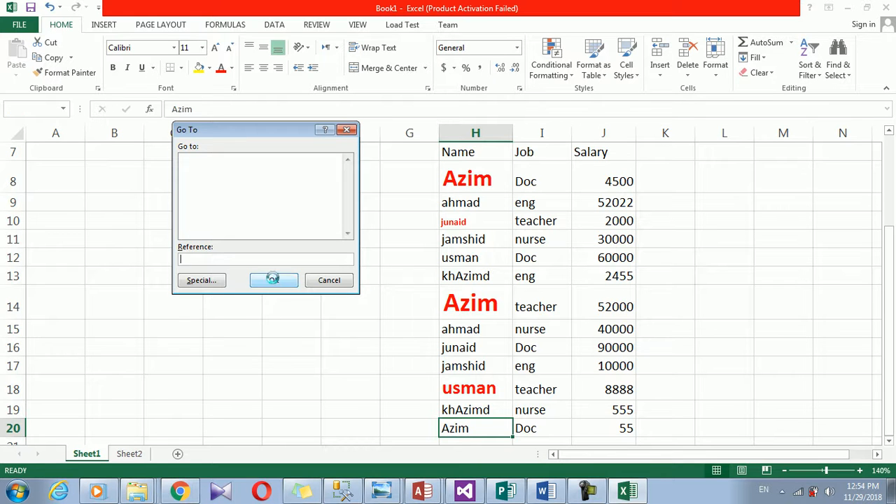
pyautogui.click(453, 279)
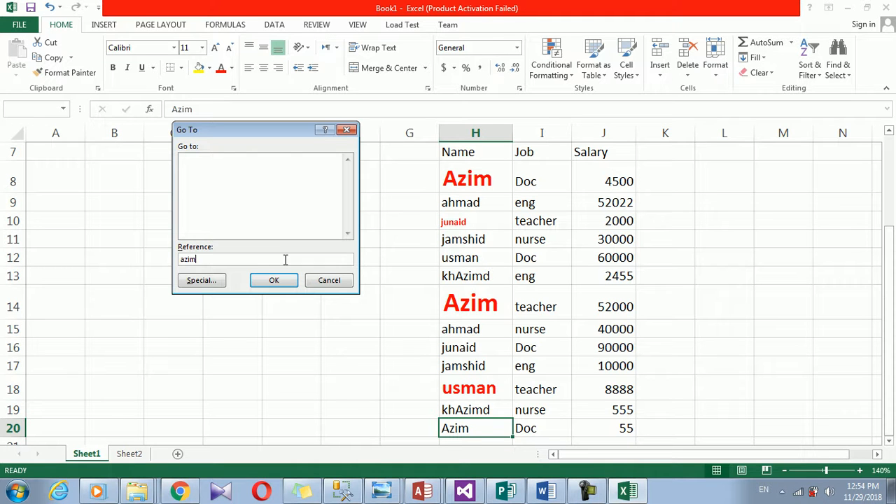
# - Try to go to the name from cell H20 as the reference, written with a capital initial
pyautogui.press('BackSpace')
pyautogui.press('BackSpace')
pyautogui.press('BackSpace')
pyautogui.press('BackSpace')
pyautogui.press('BackSpace')
pyautogui.press('BackSpace')
pyautogui.click(274, 281)
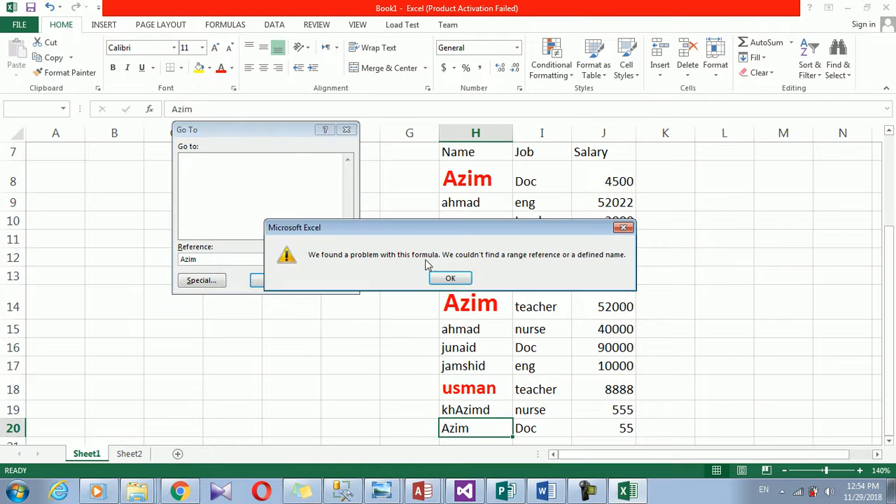
pyautogui.click(450, 279)
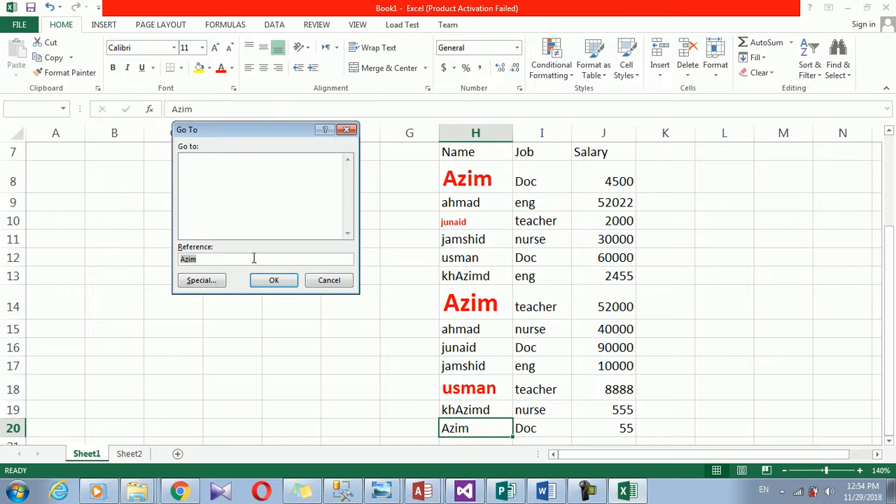
# - Retry Go To twice with the same name reference and cancel the dialog
pyautogui.click(290, 282)
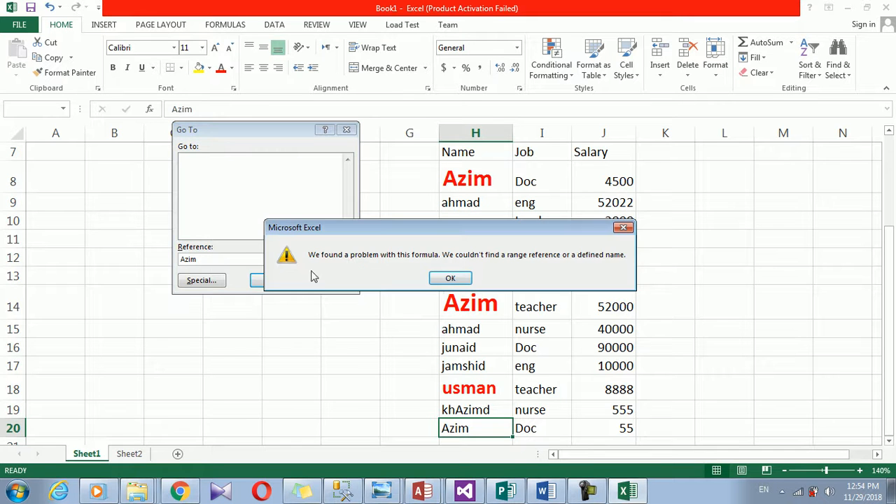
pyautogui.click(450, 279)
pyautogui.click(236, 201)
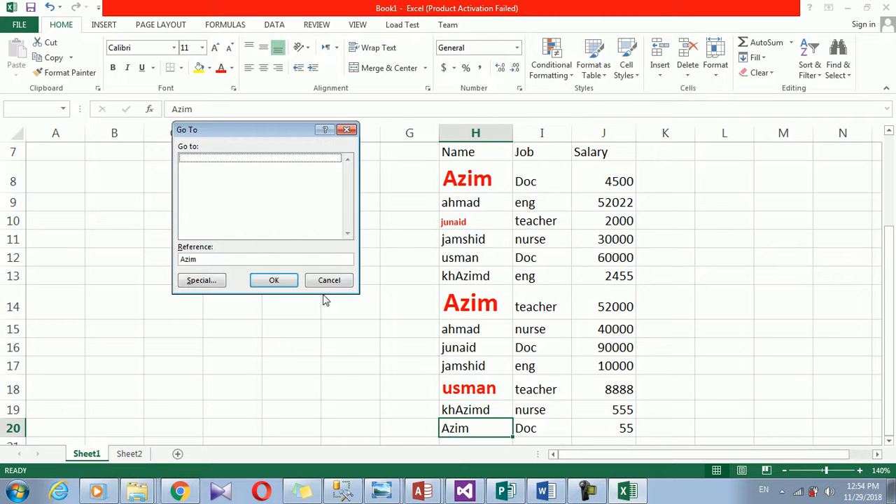
pyautogui.click(266, 281)
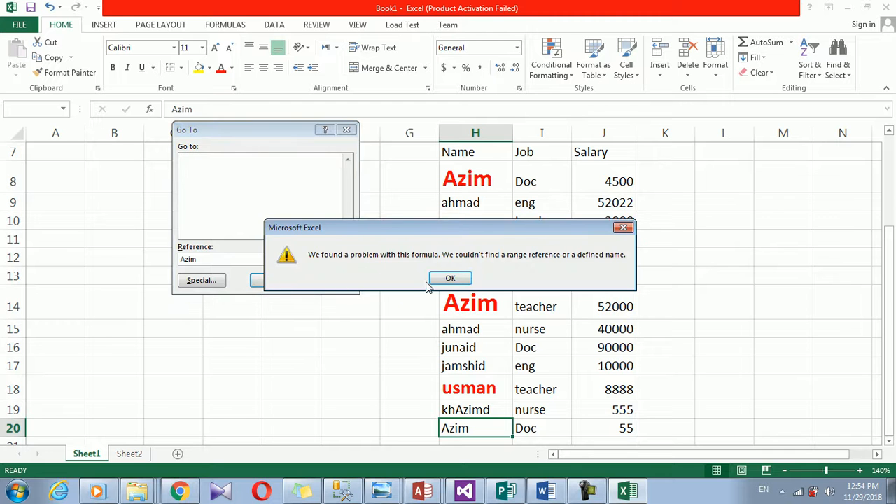
pyautogui.click(443, 279)
pyautogui.click(328, 281)
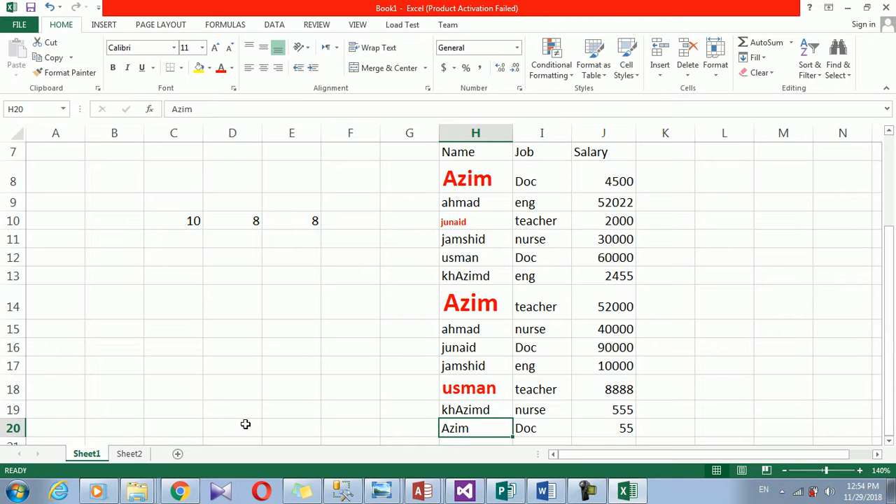
# - Select cell F12 on Sheet2, try to run Go To with an empty reference, and cancel the dialog
pyautogui.click(130, 455)
pyautogui.click(257, 282)
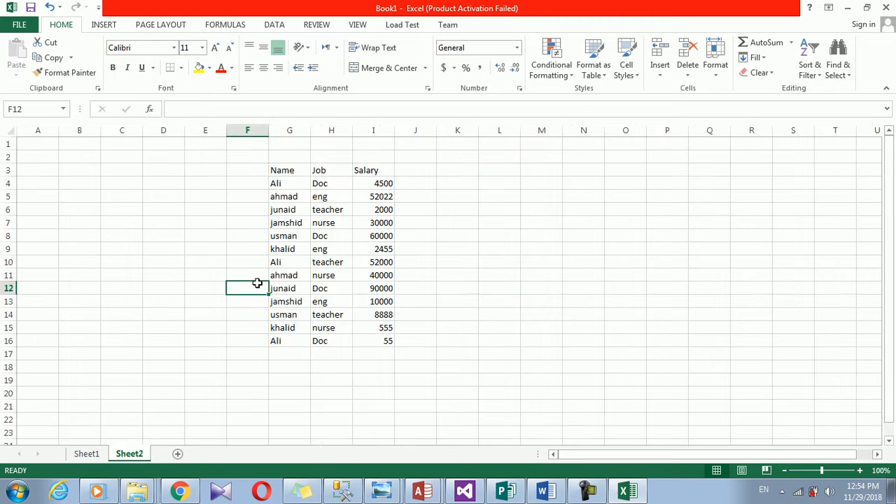
pyautogui.hotkey('ctrl', 'g')
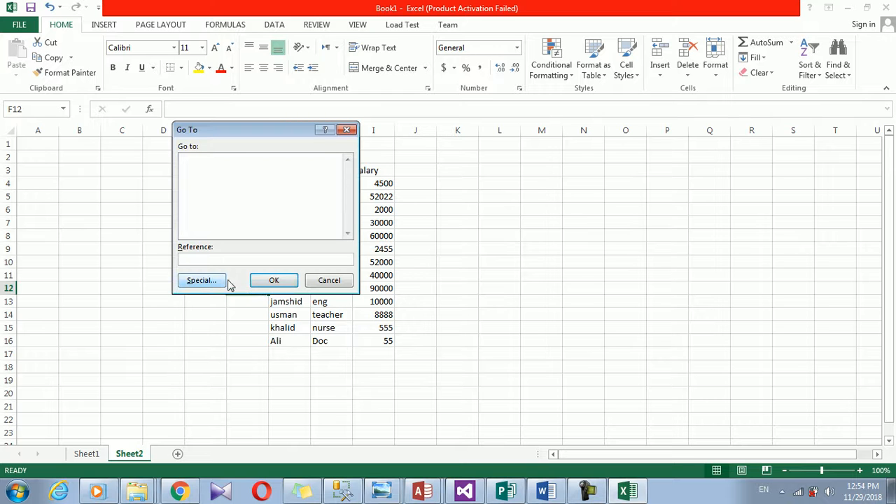
pyautogui.click(273, 280)
pyautogui.click(451, 279)
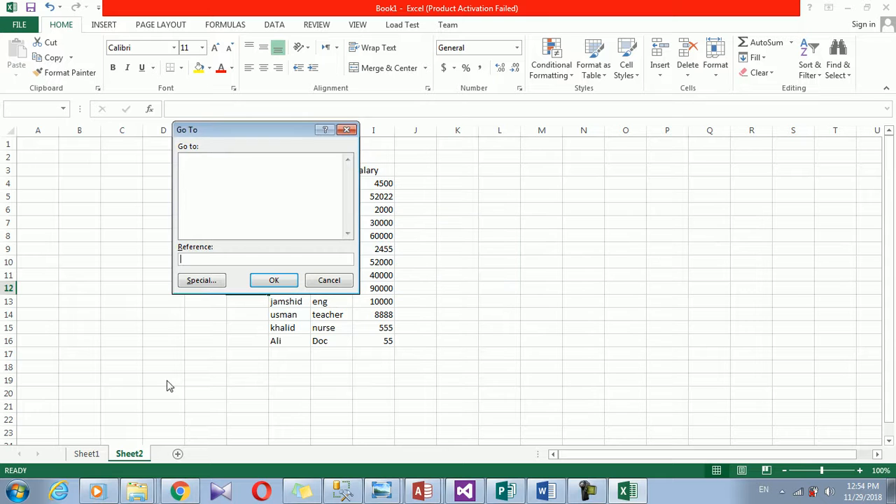
pyautogui.click(342, 284)
# - Select cell H8 on Sheet1 and try to go to the reference Sheet1
pyautogui.click(94, 454)
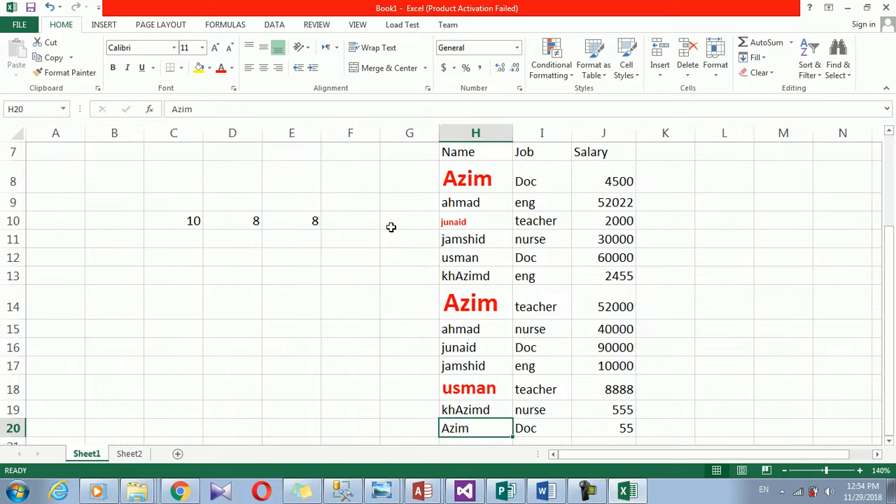
pyautogui.click(476, 184)
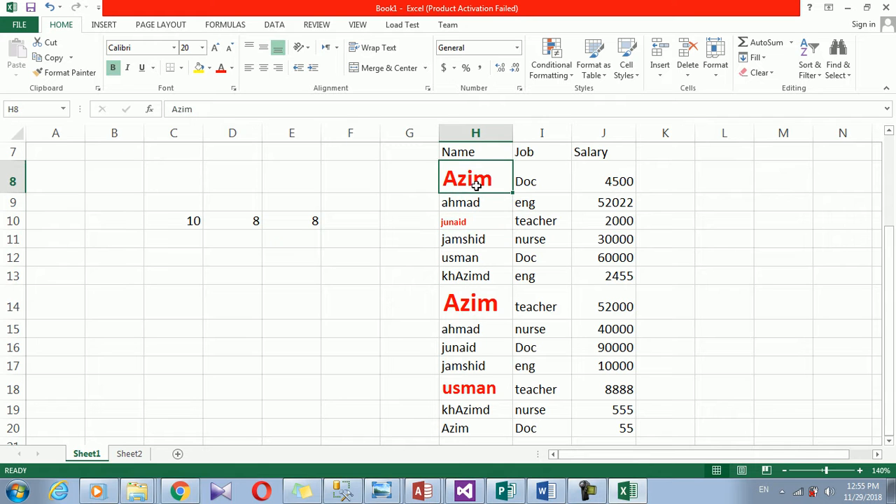
pyautogui.press('F5')
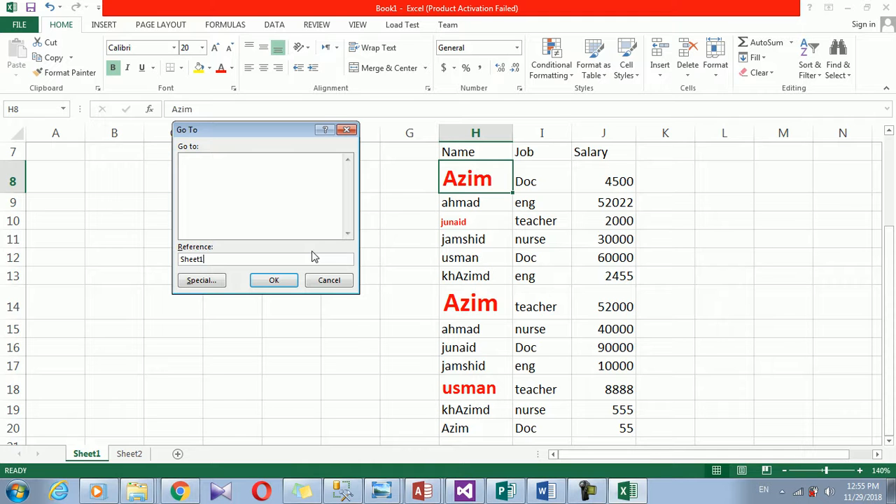
pyautogui.press('Return')
pyautogui.press('Return')
pyautogui.click(239, 180)
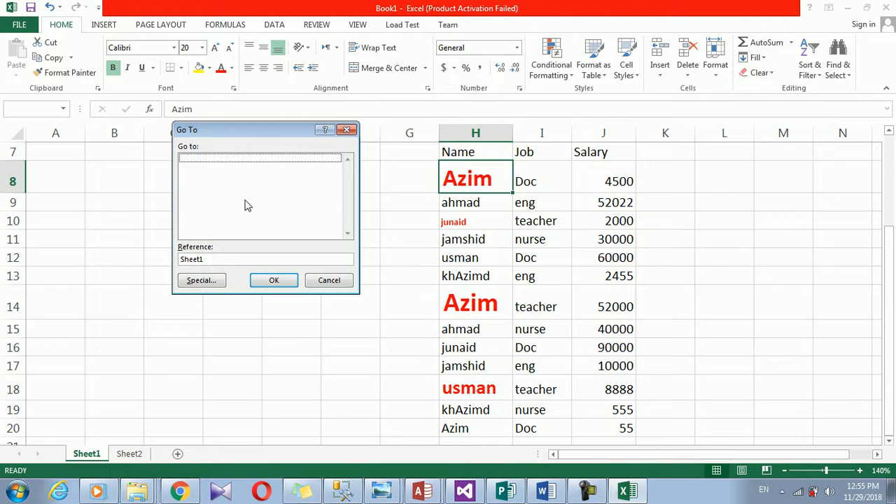
pyautogui.click(265, 280)
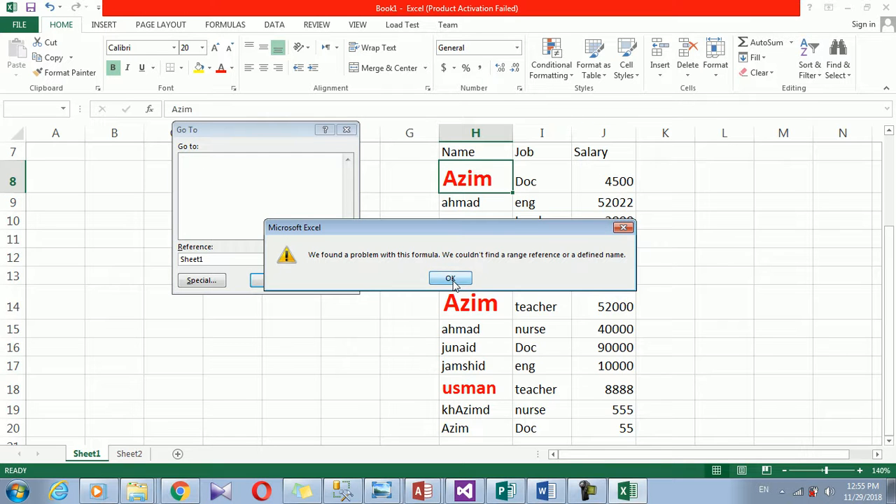
pyautogui.click(450, 278)
pyautogui.click(587, 490)
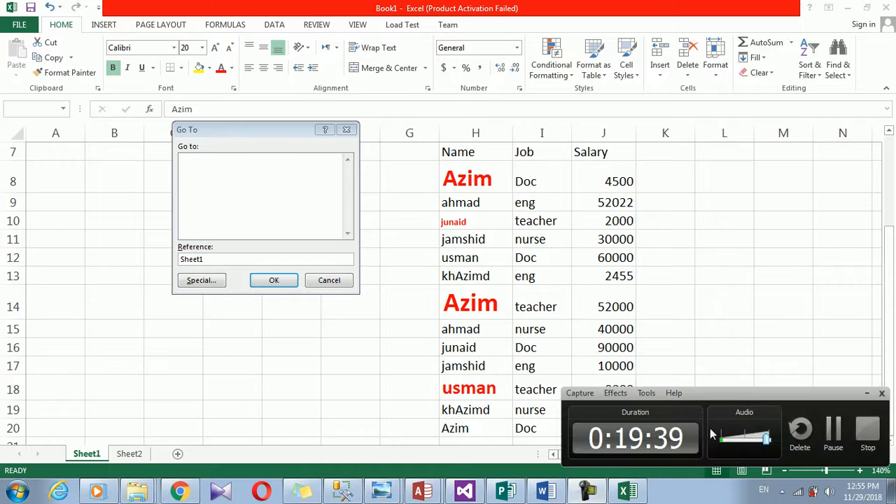